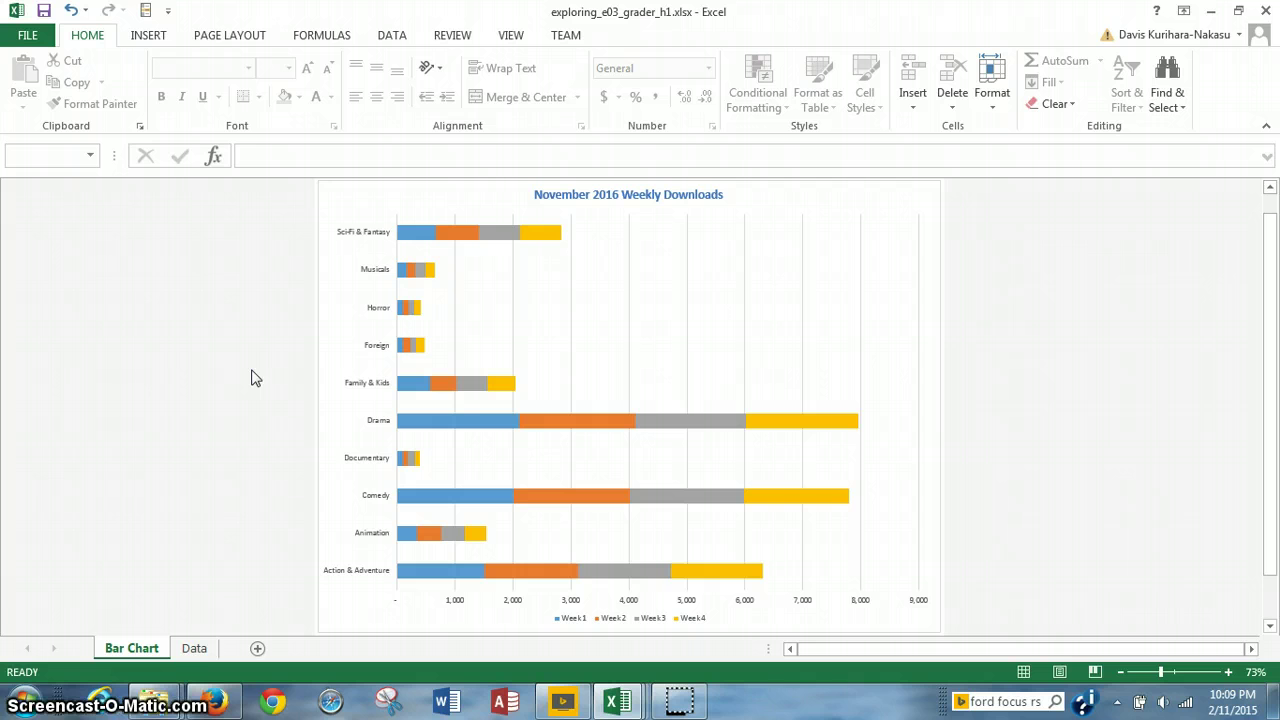
- Set the font size of the chart's vertical category axis labels to 11
{"action": "left_click_drag", "start_coordinate": [290, 376], "coordinate": [343, 302]}
{"action": "left_click", "coordinate": [371, 325]}
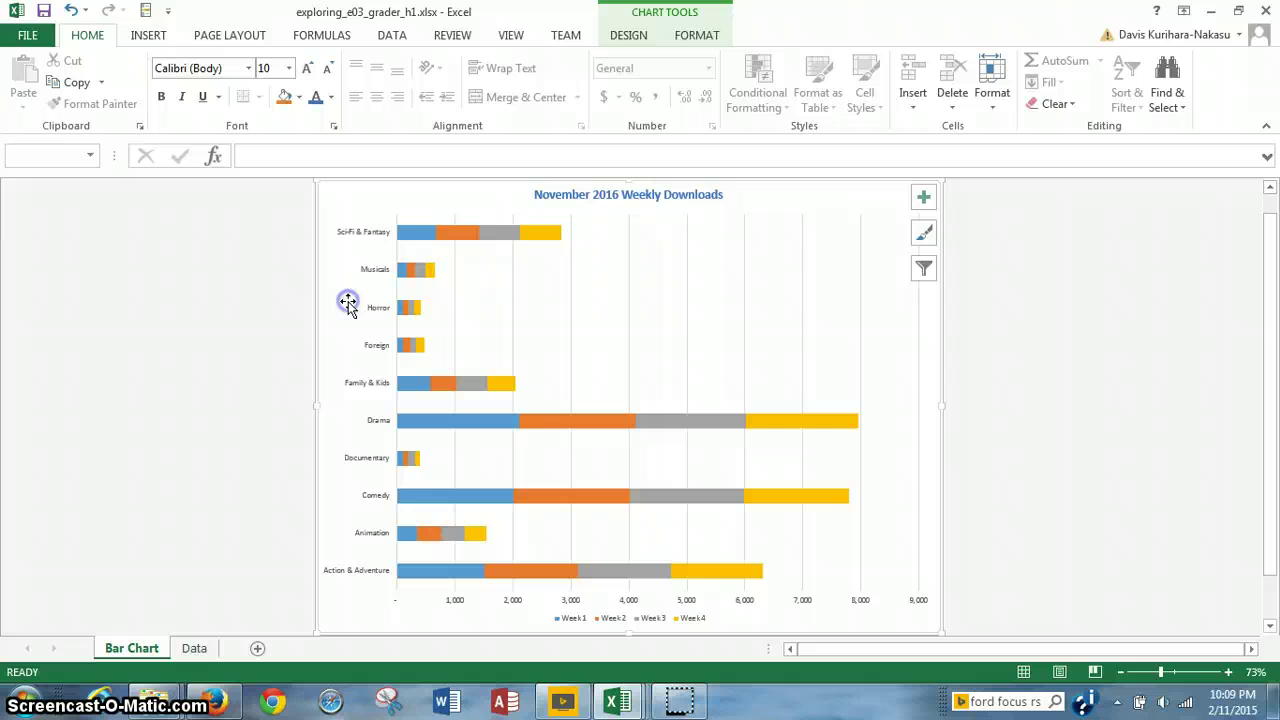
{"action": "left_click", "coordinate": [371, 240]}
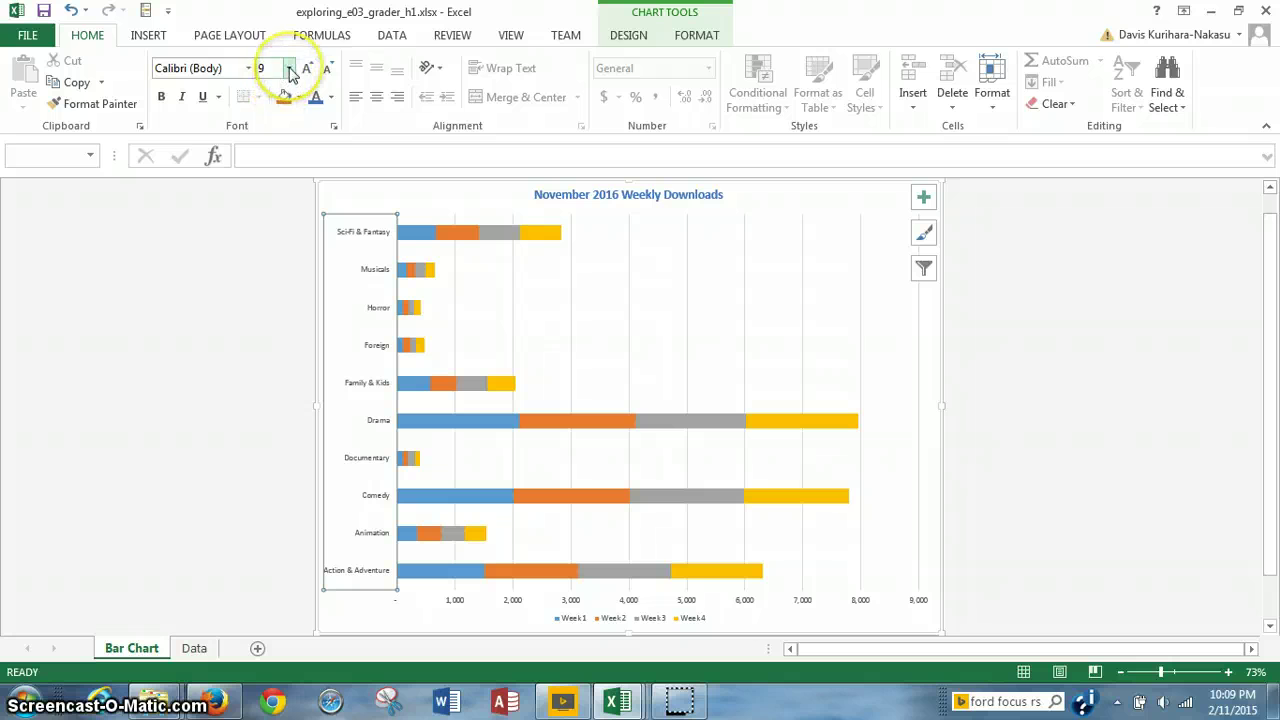
{"action": "left_click", "coordinate": [289, 69]}
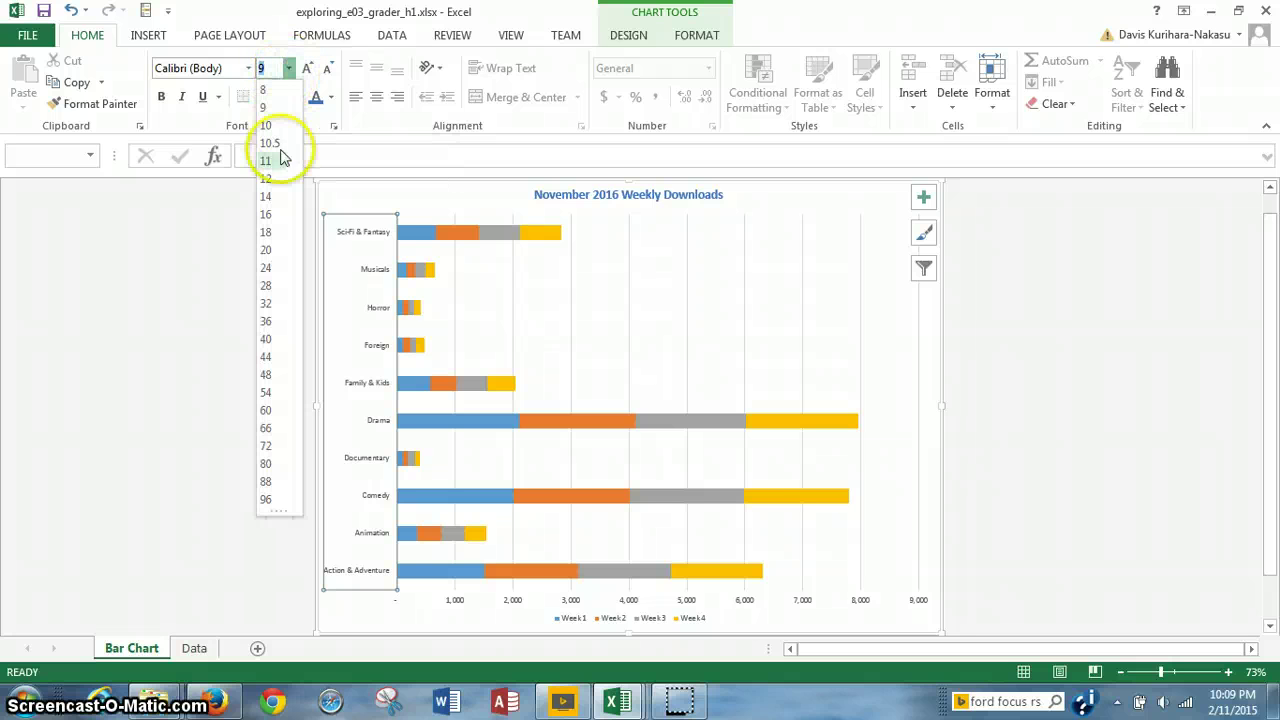
{"action": "left_click", "coordinate": [270, 161]}
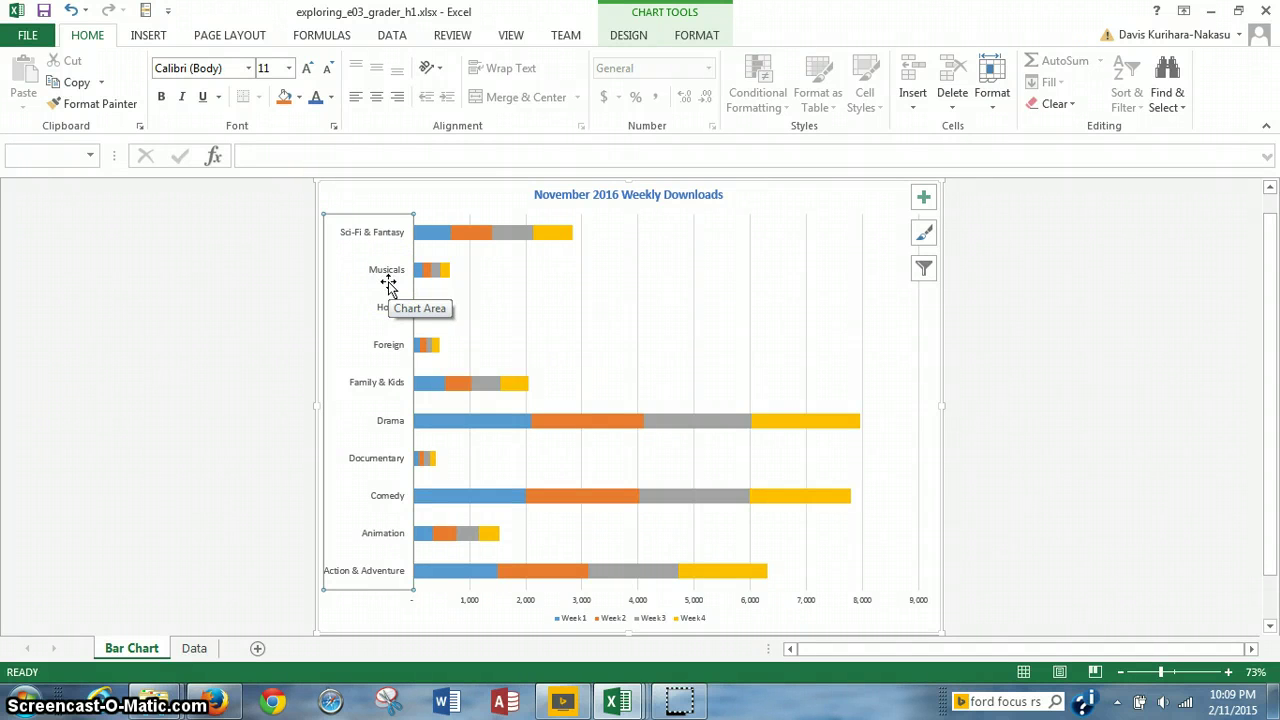
- Set the font size of the chart's horizontal value axis labels to 11
{"action": "left_click", "coordinate": [499, 605]}
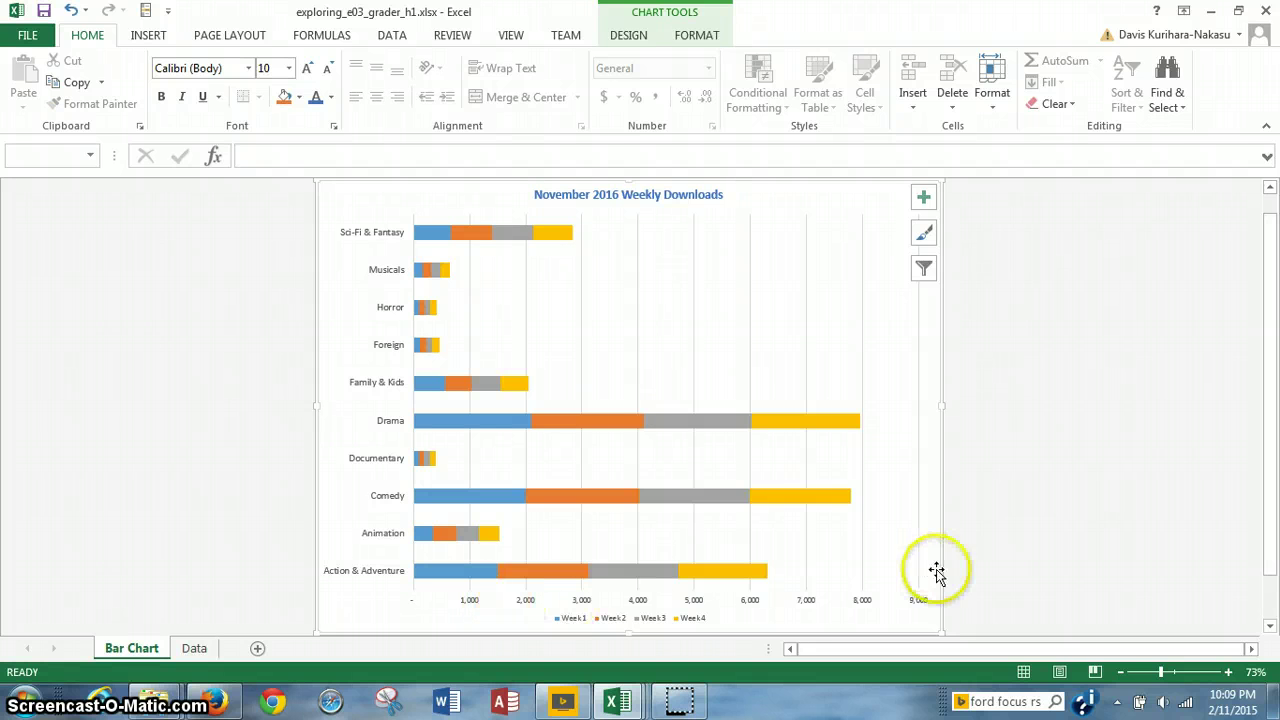
{"action": "left_click", "coordinate": [1228, 673]}
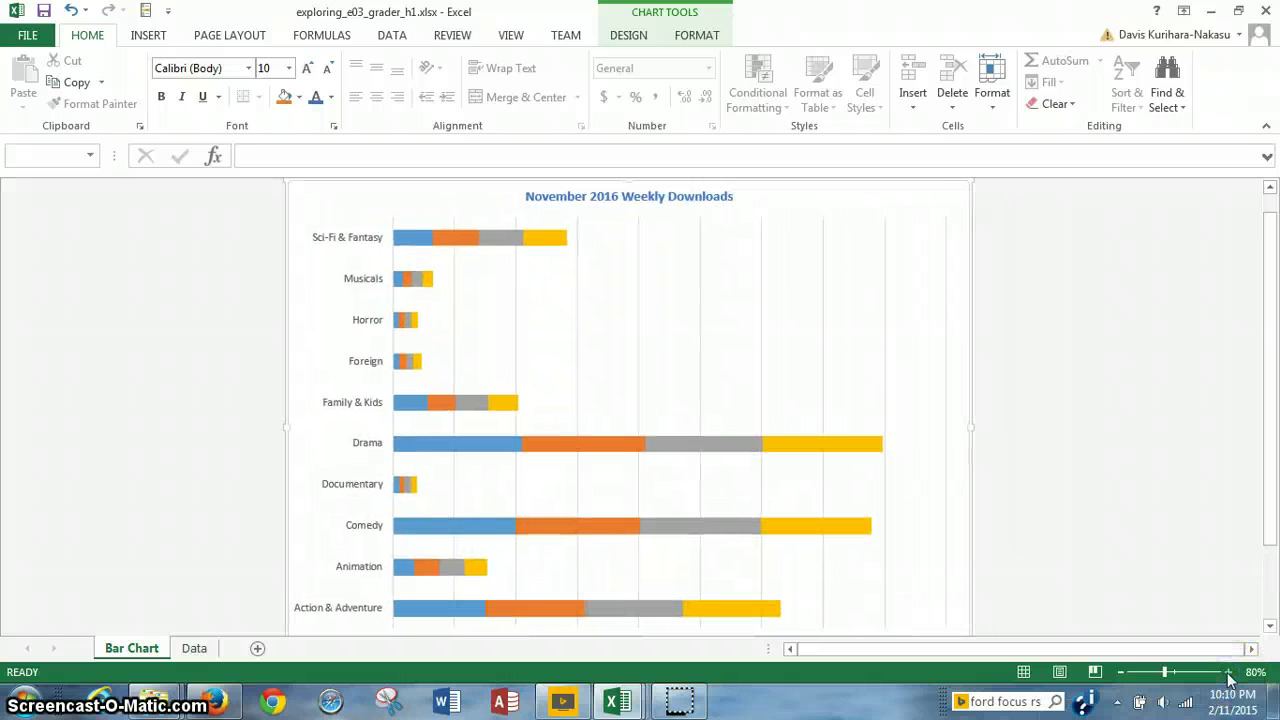
{"action": "left_click", "coordinate": [1228, 673]}
{"action": "left_click", "coordinate": [1228, 673]}
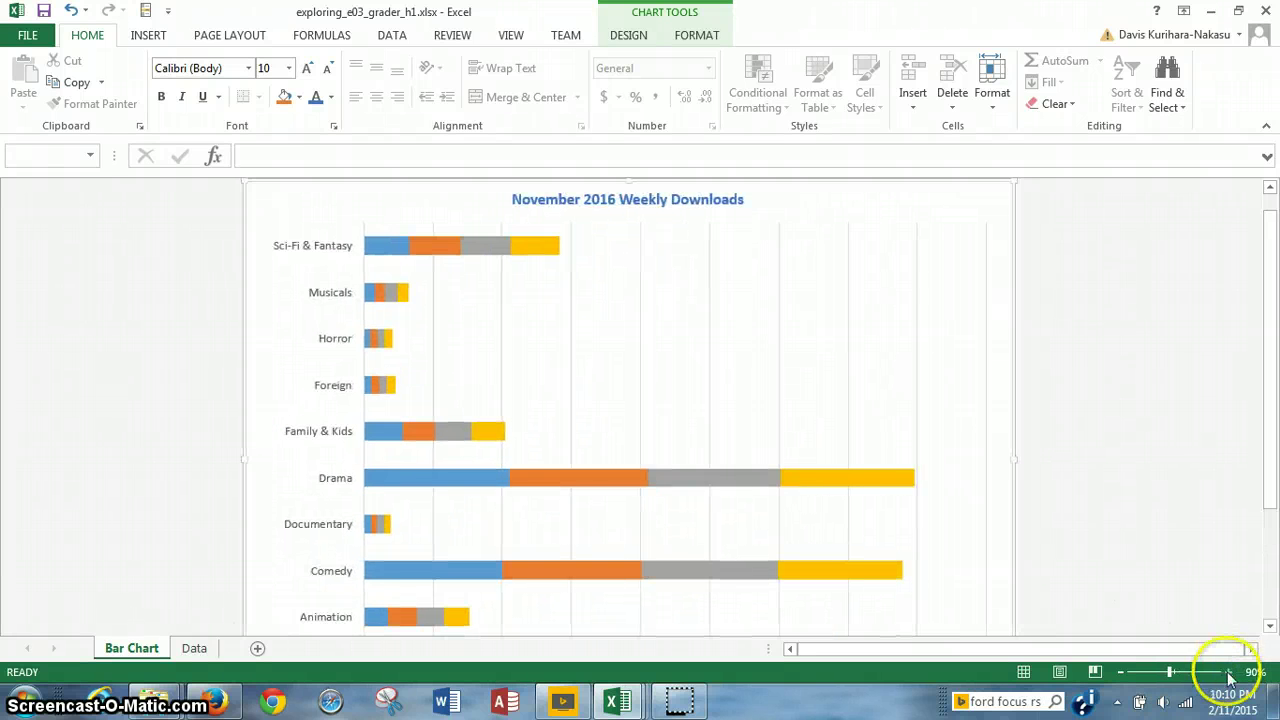
{"action": "scroll", "coordinate": [1196, 487], "scroll_direction": "down", "scroll_amount": 2}
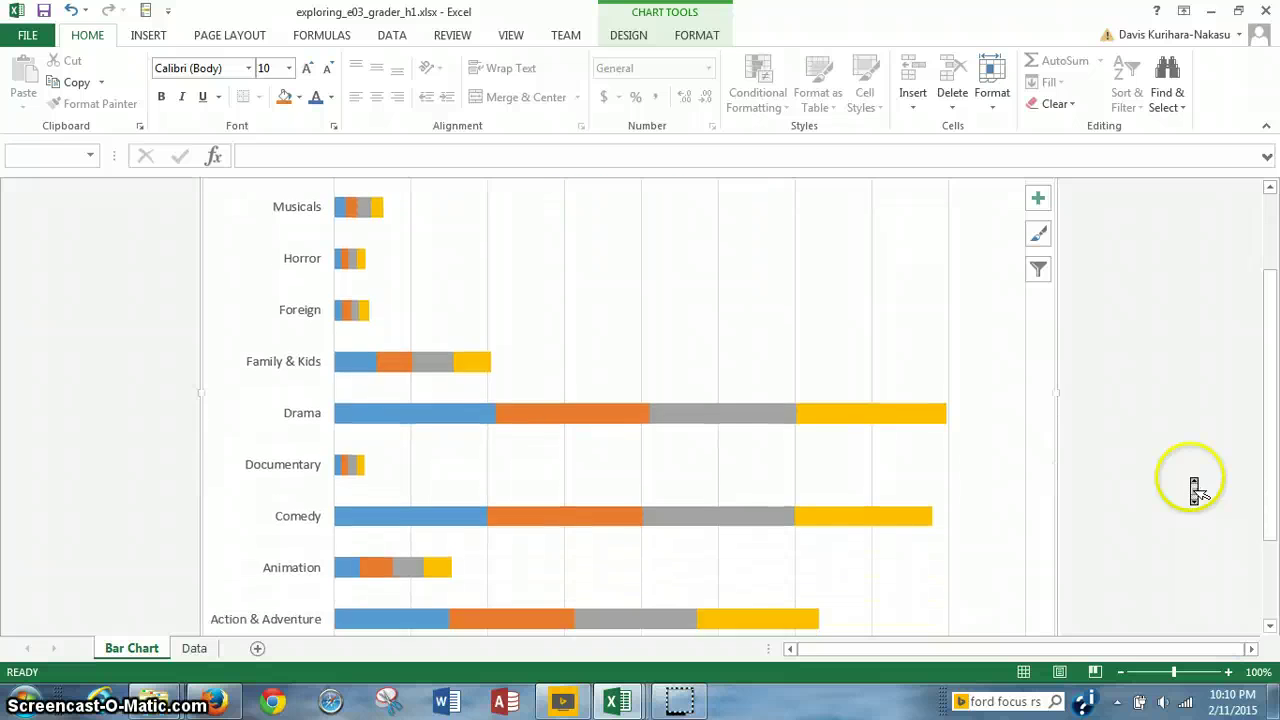
{"action": "scroll", "coordinate": [1185, 497], "scroll_direction": "down", "scroll_amount": 1}
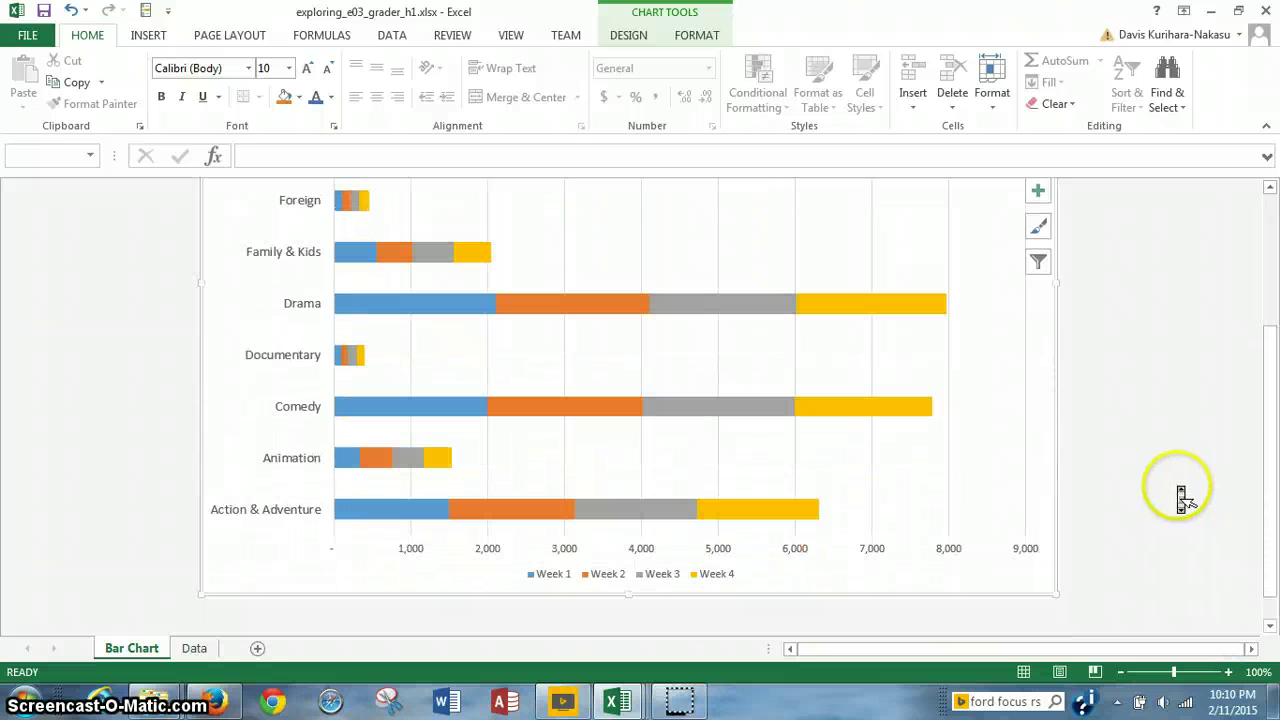
{"action": "left_click", "coordinate": [859, 557]}
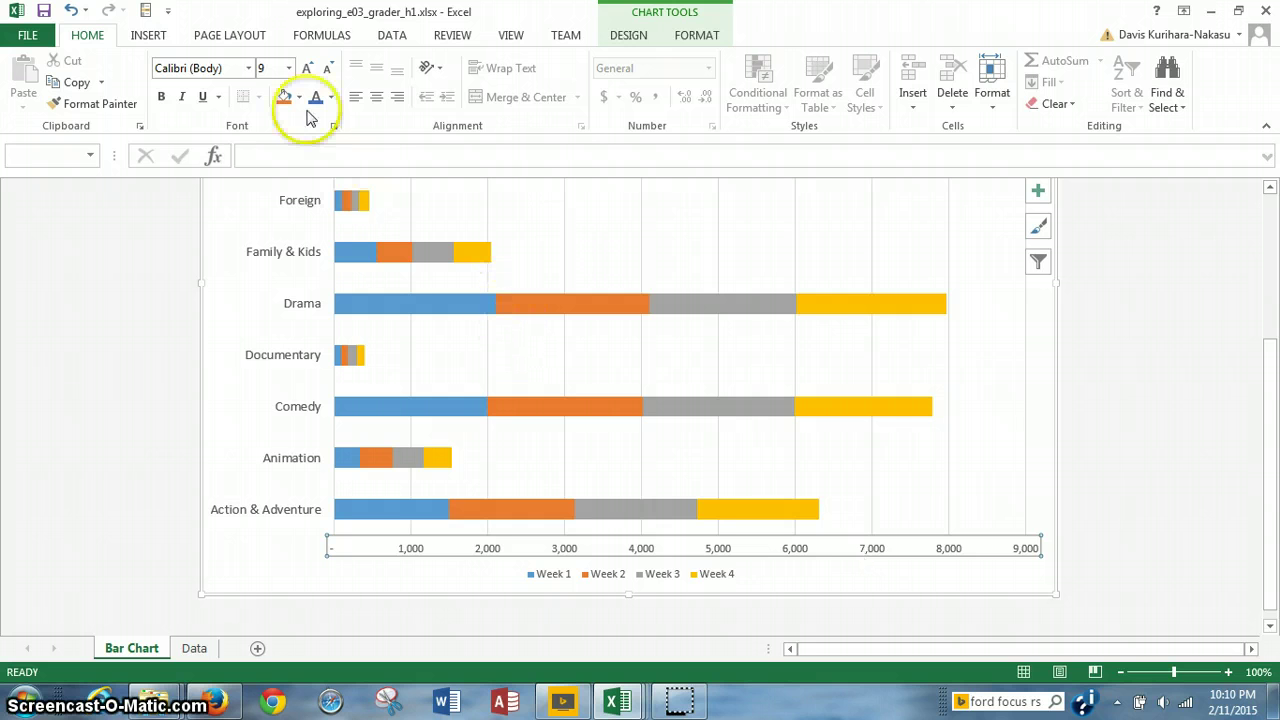
{"action": "left_click", "coordinate": [289, 70]}
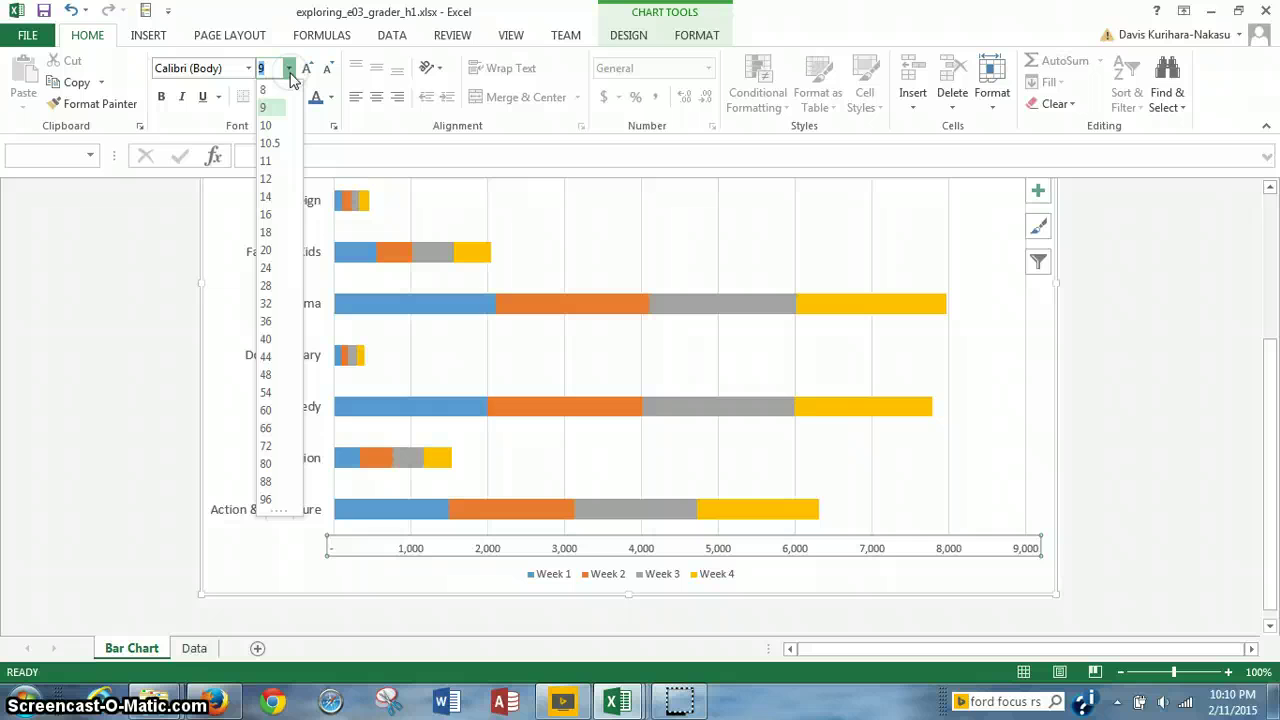
{"action": "left_click", "coordinate": [281, 164]}
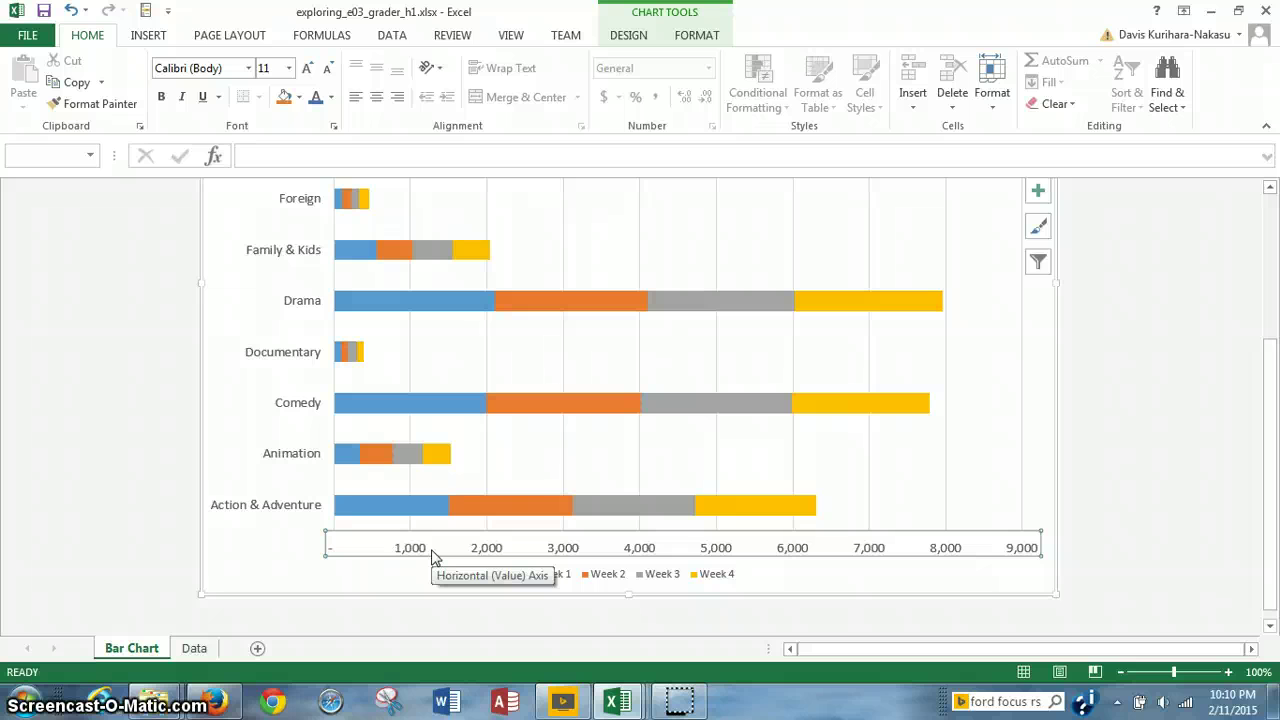
- Set the font size of the chart legend to 11
{"action": "left_click", "coordinate": [642, 578]}
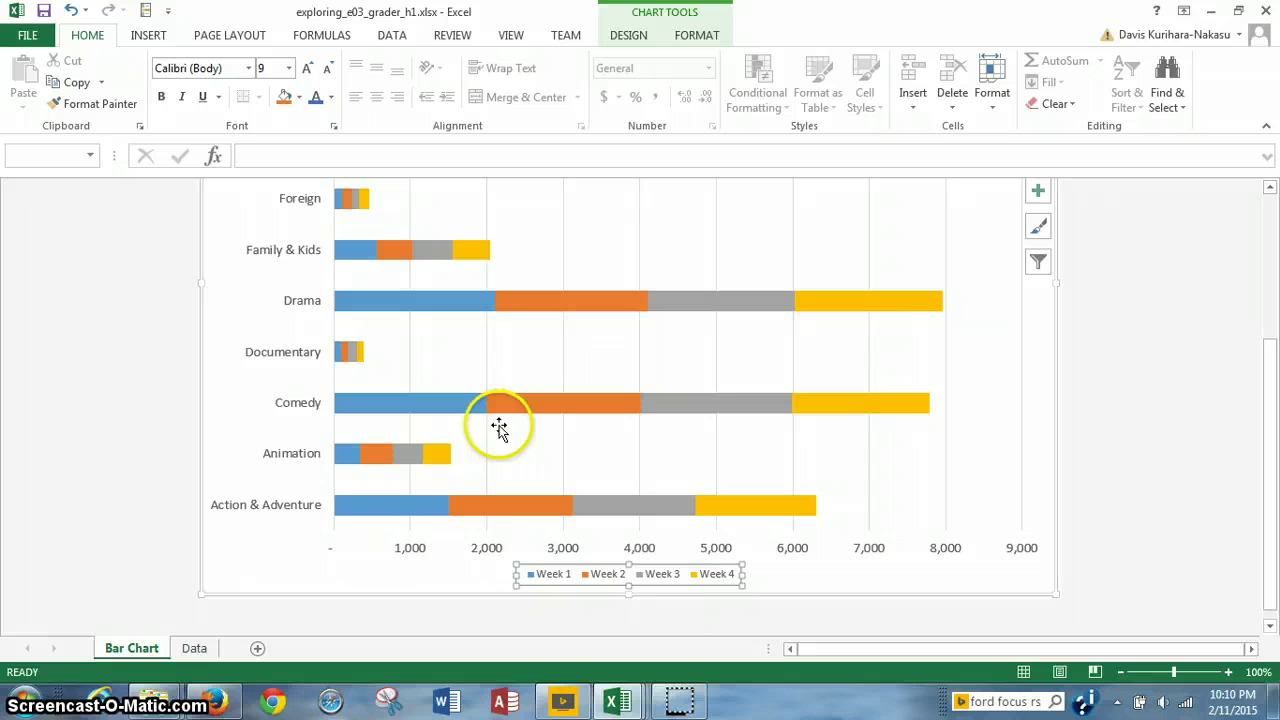
{"action": "left_click", "coordinate": [289, 68]}
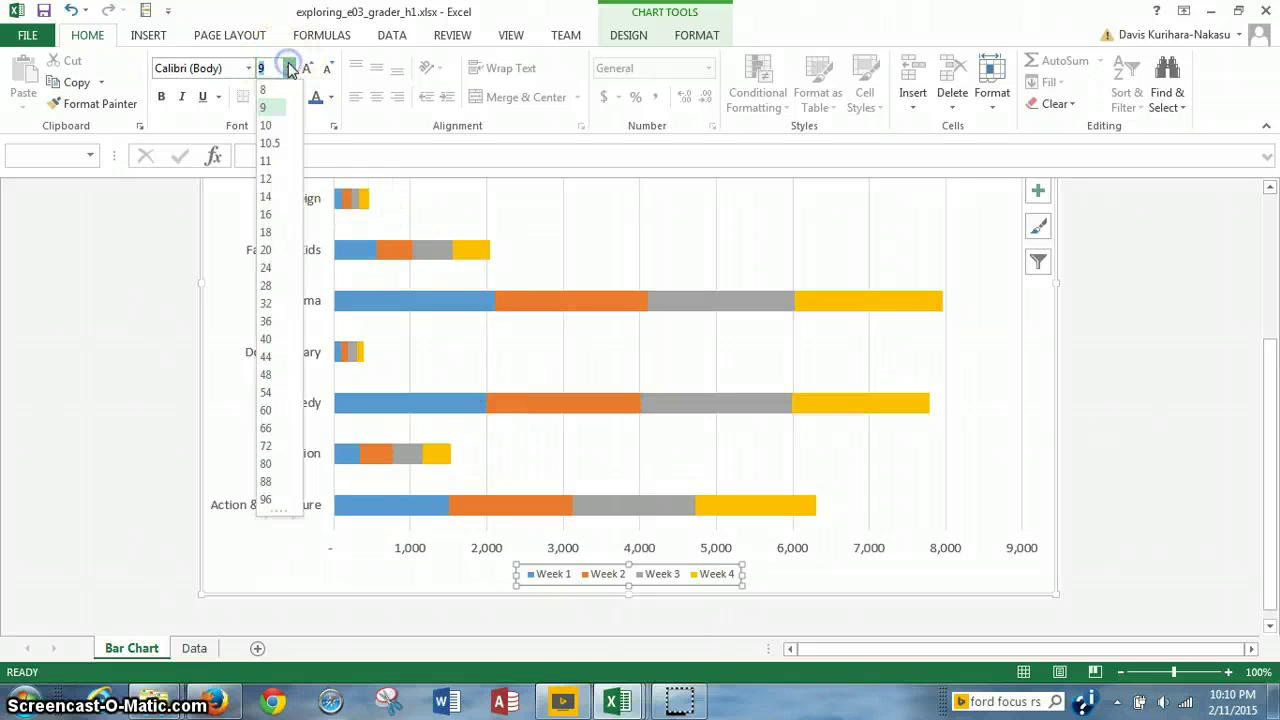
{"action": "left_click", "coordinate": [275, 161]}
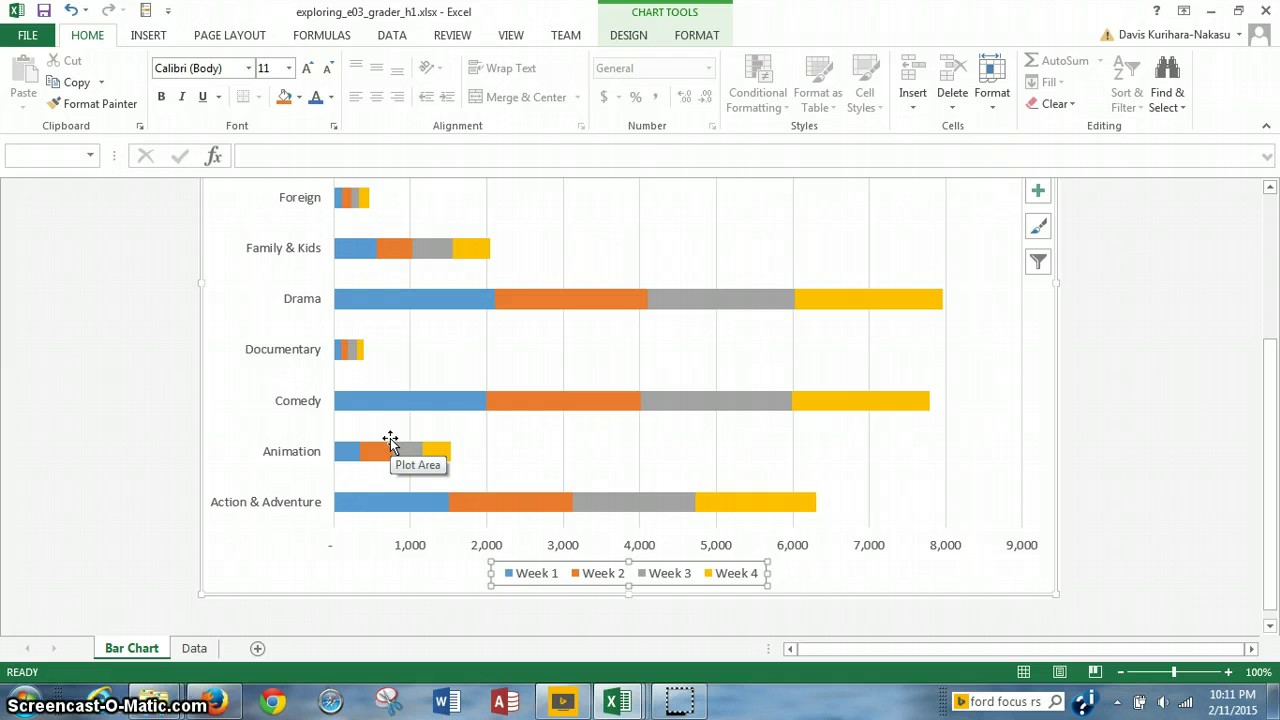
- Open the axis formatting options for the horizontal value axis and set its display units to Thousands
{"action": "left_click", "coordinate": [240, 565]}
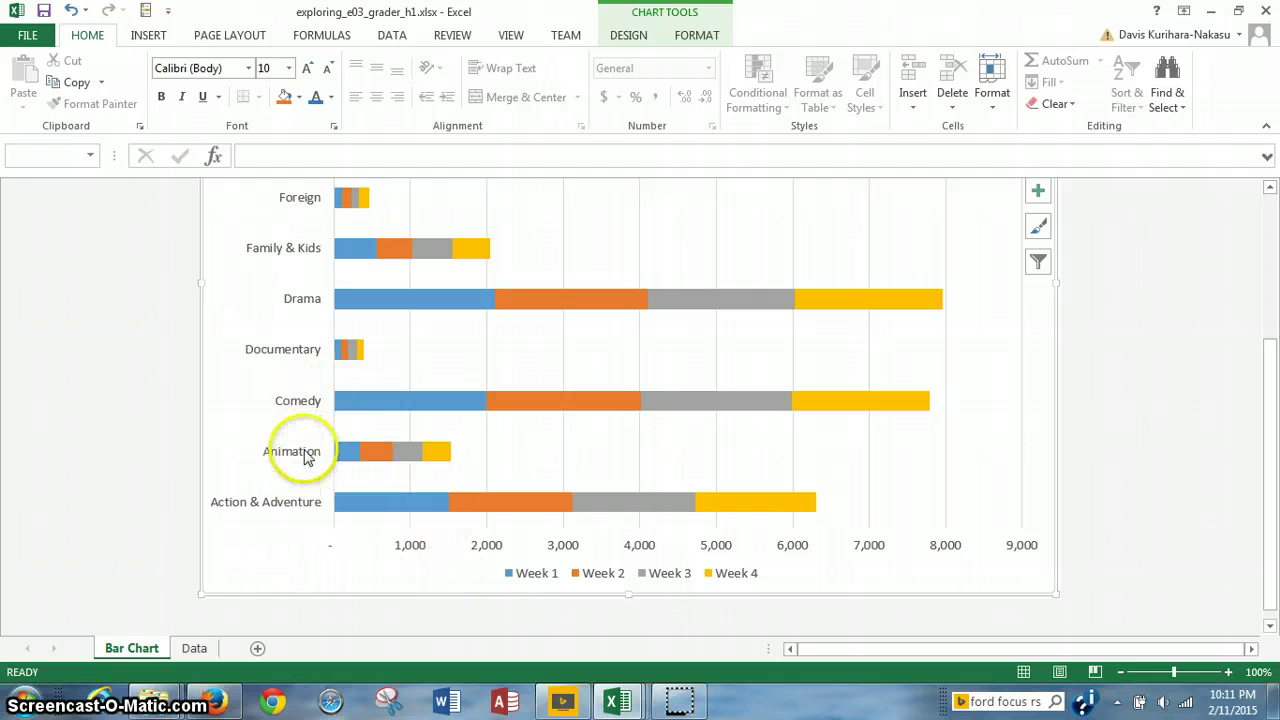
{"action": "left_click", "coordinate": [449, 528]}
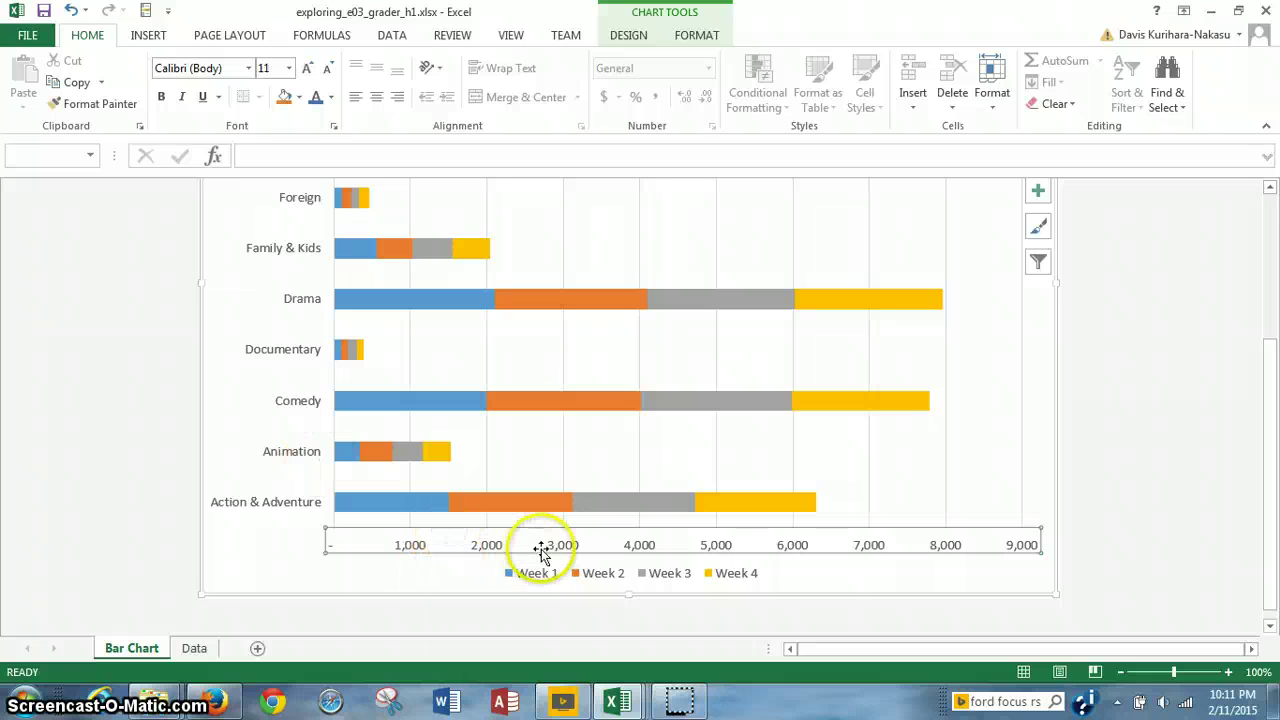
{"action": "left_click", "coordinate": [572, 532]}
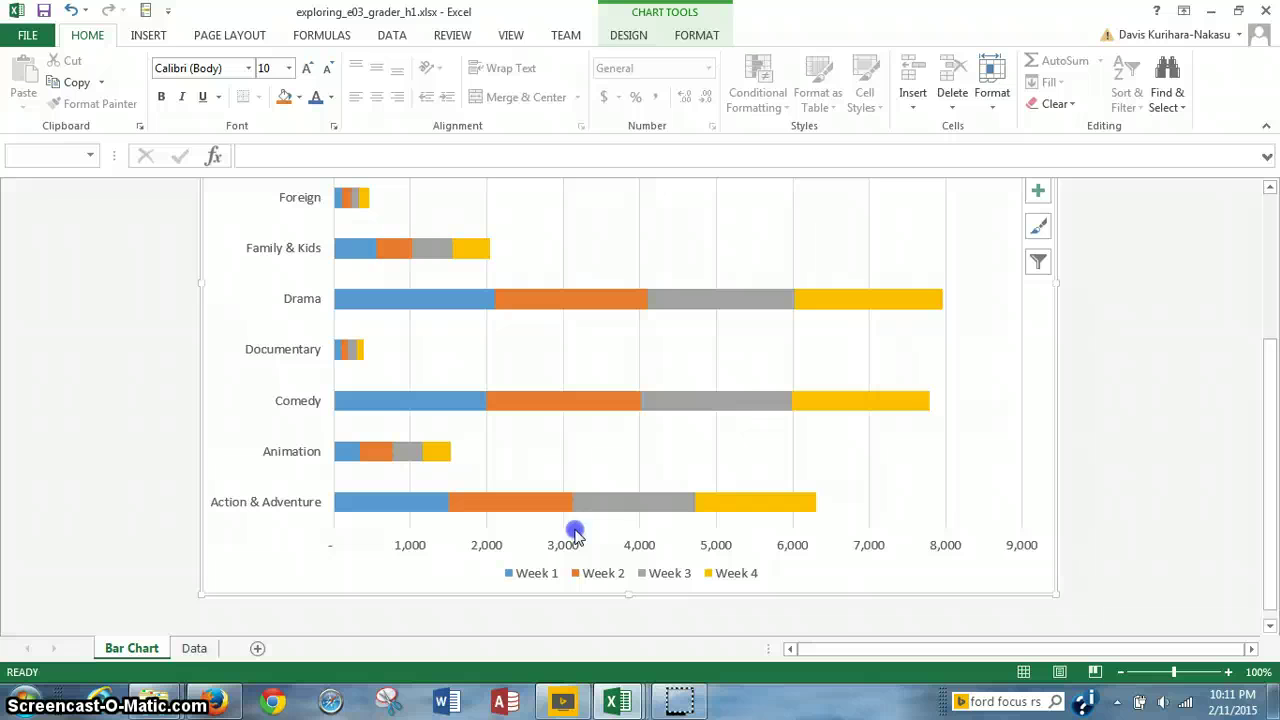
{"action": "left_click", "coordinate": [575, 532]}
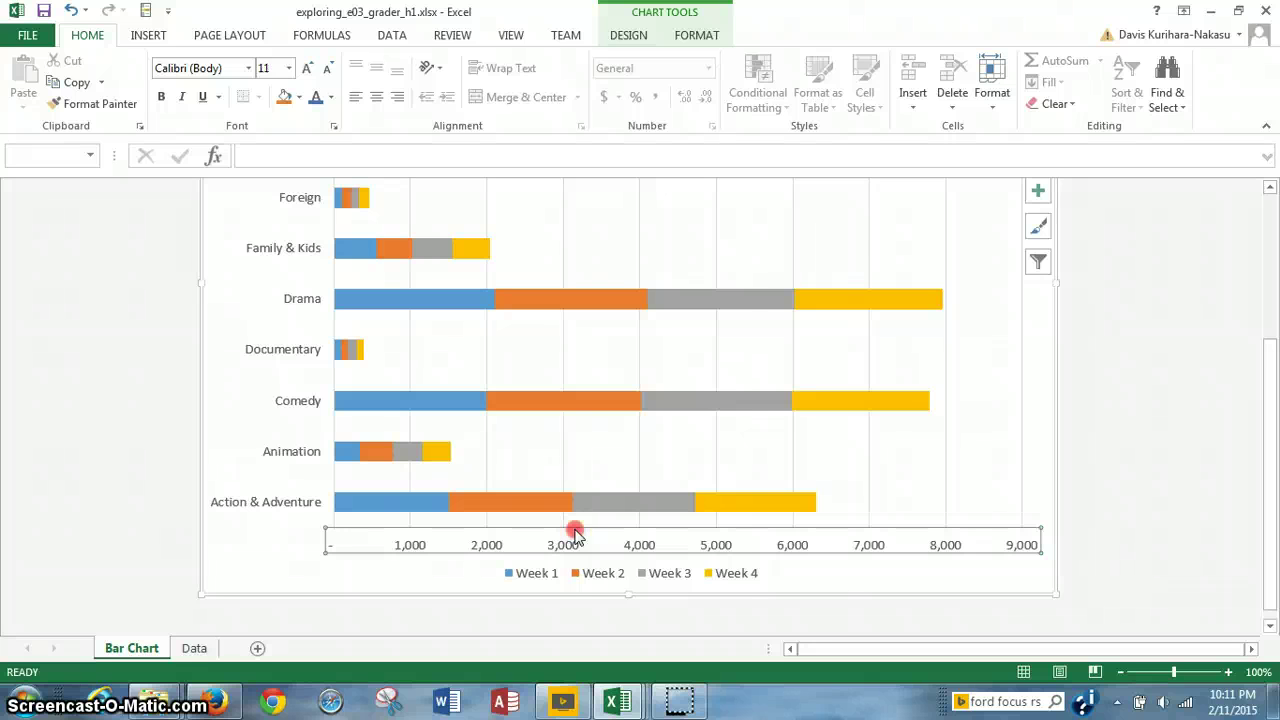
{"action": "right_click", "coordinate": [575, 532]}
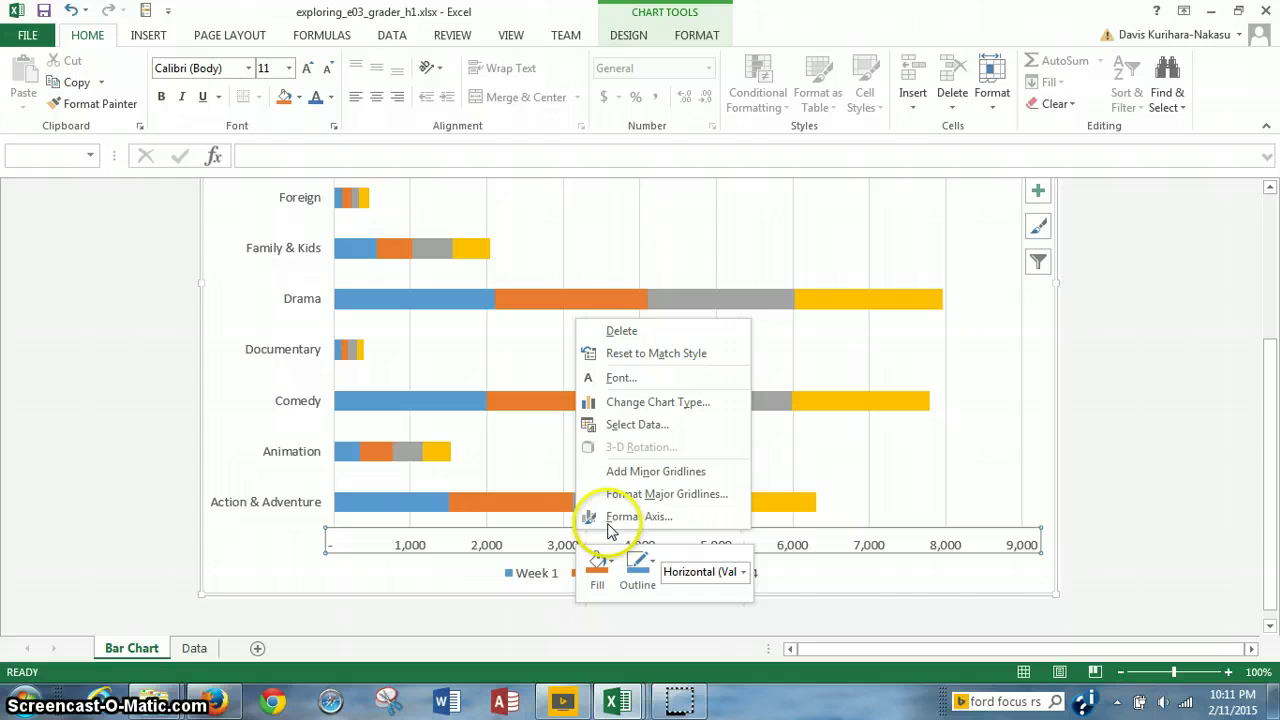
{"action": "left_click", "coordinate": [618, 518]}
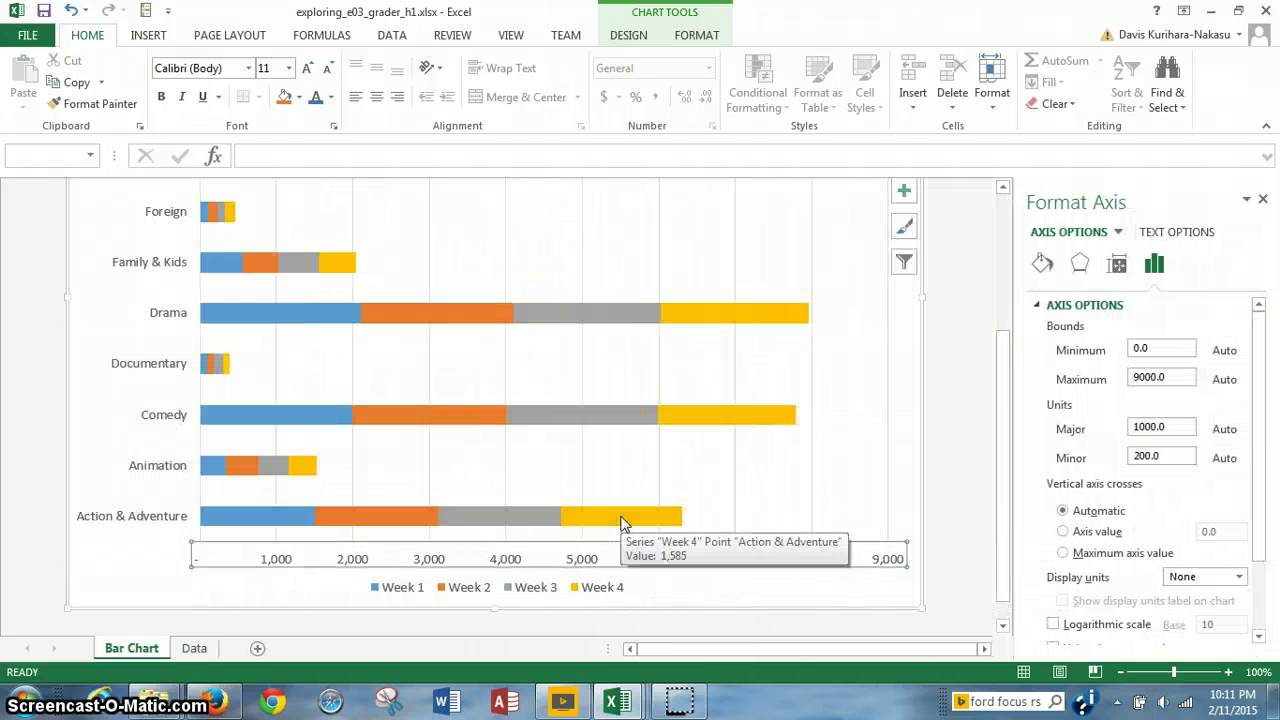
{"action": "left_click", "coordinate": [1112, 260]}
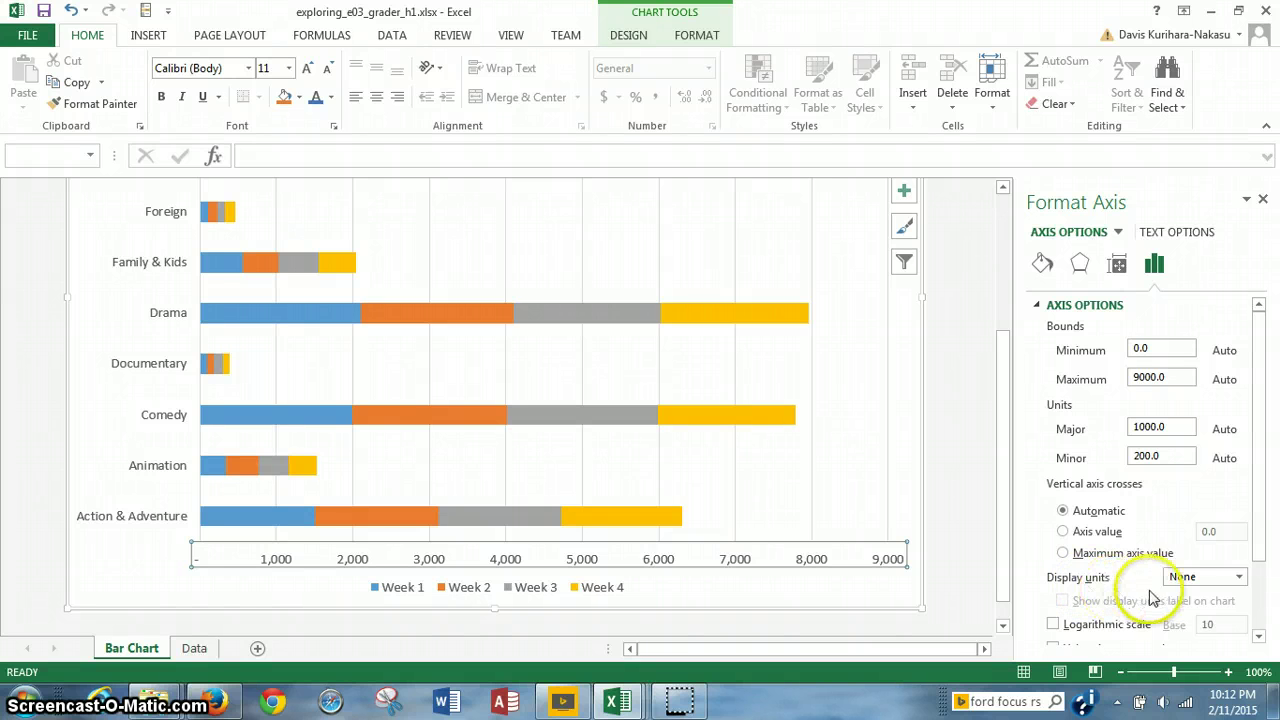
{"action": "left_click", "coordinate": [1239, 577]}
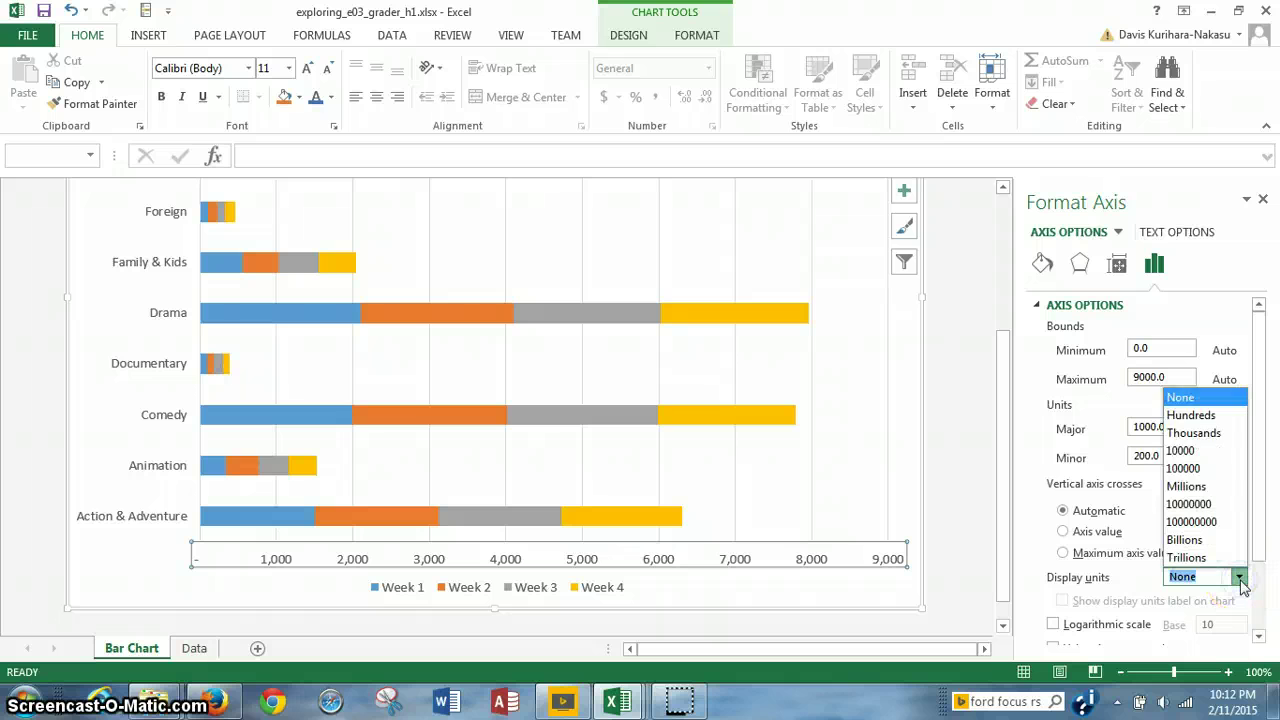
{"action": "left_click", "coordinate": [1202, 433]}
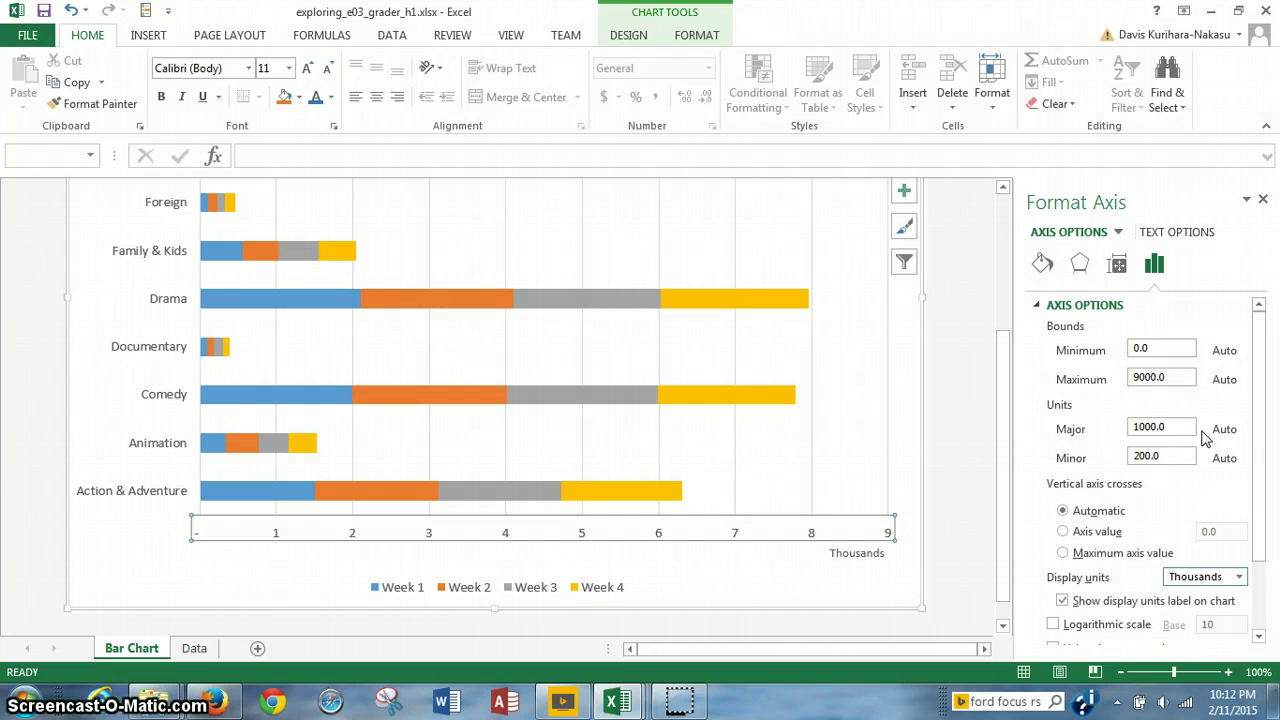
- Set the major unit of the horizontal value axis to 500
{"action": "left_click", "coordinate": [1150, 432]}
{"action": "left_click", "coordinate": [1148, 429]}
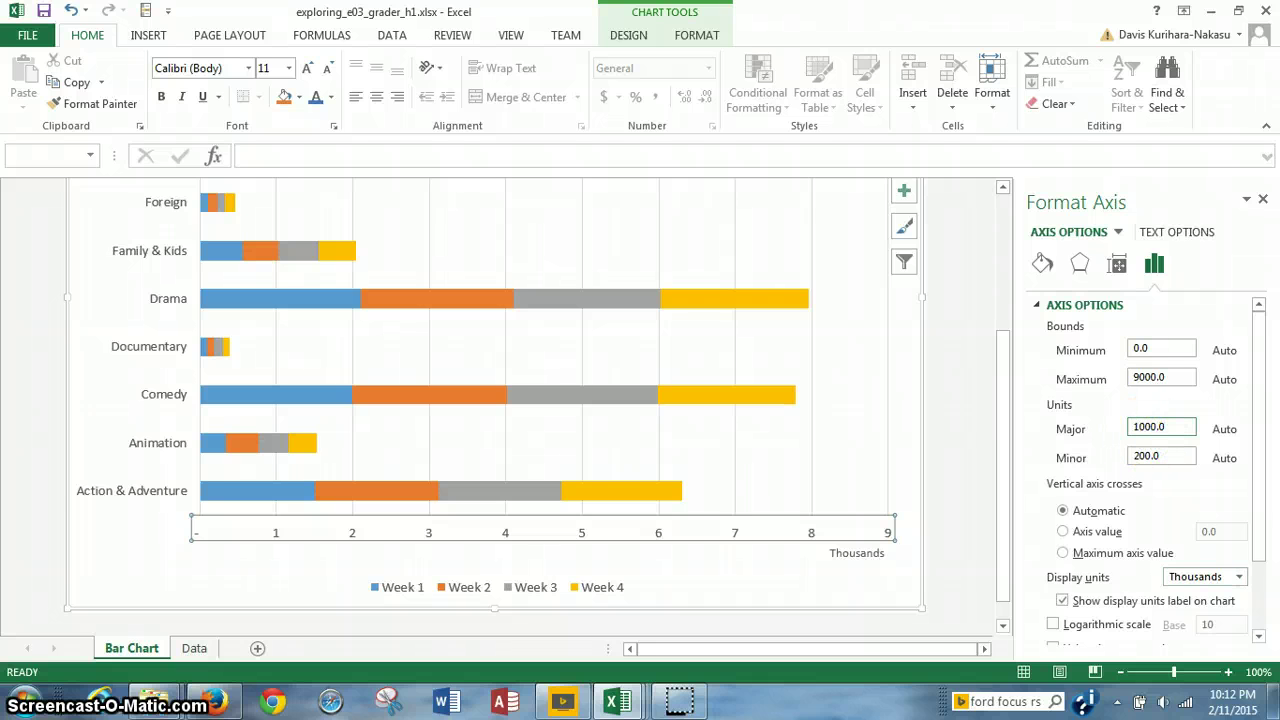
{"action": "type", "text": "500"}
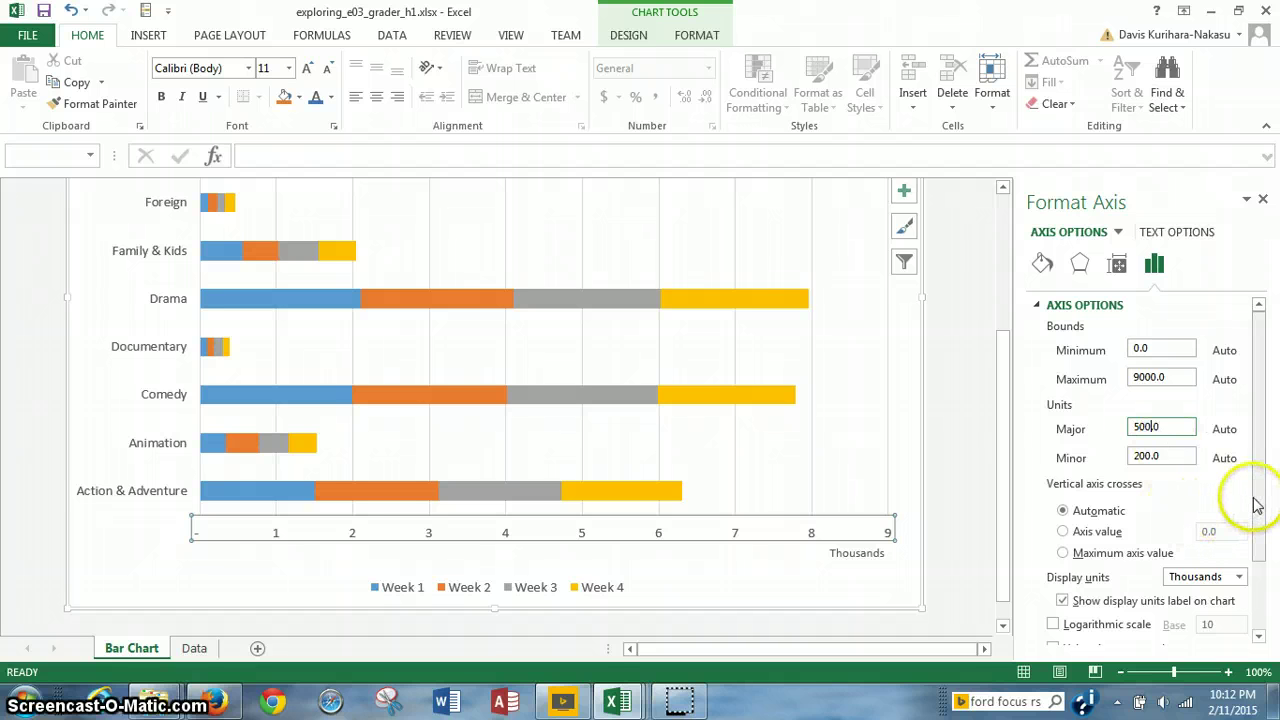
- Change the number format category of the horizontal value axis to Number
{"action": "left_click_drag", "start_coordinate": [1256, 506], "coordinate": [1258, 585]}
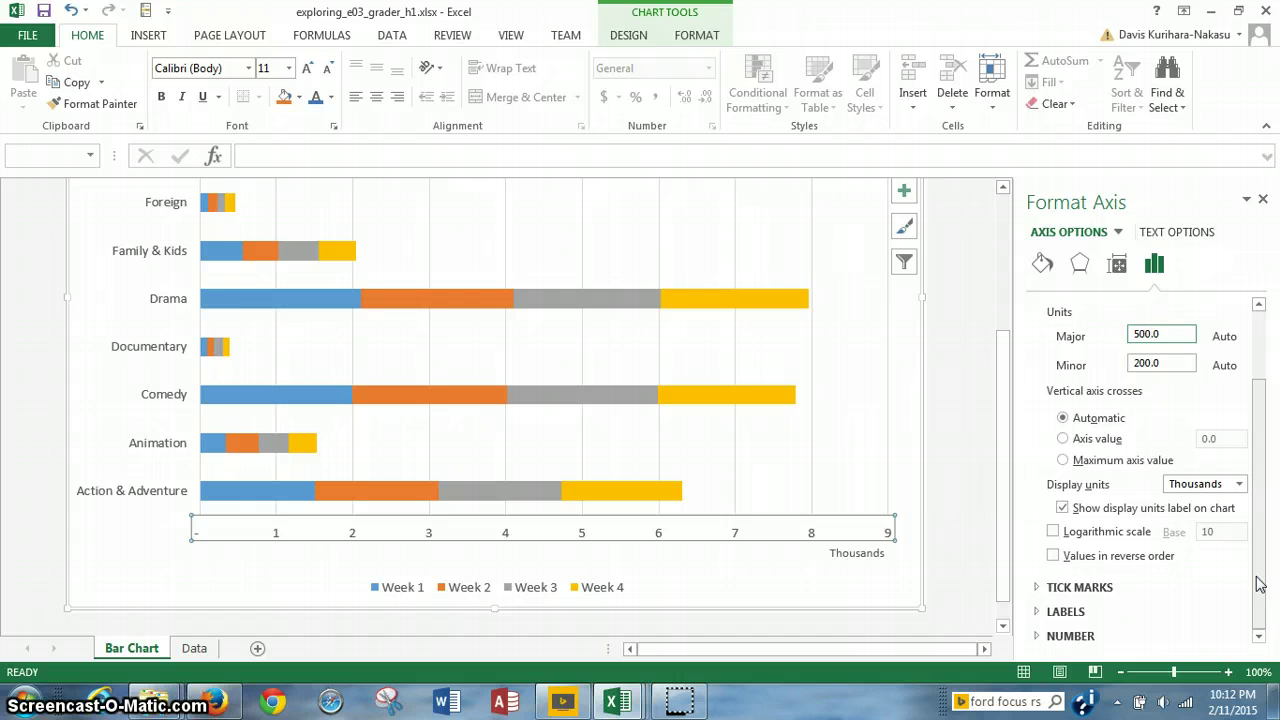
{"action": "left_click", "coordinate": [1073, 635]}
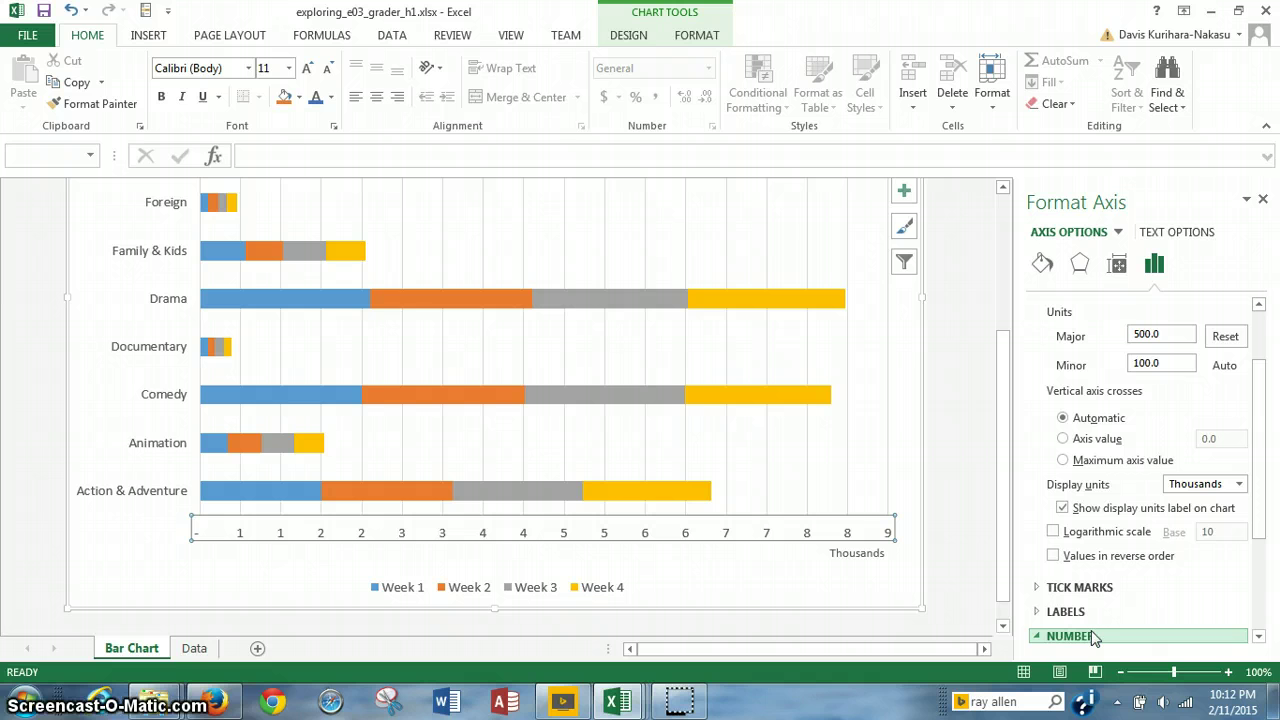
{"action": "left_click", "coordinate": [1258, 637]}
{"action": "left_click", "coordinate": [1258, 637]}
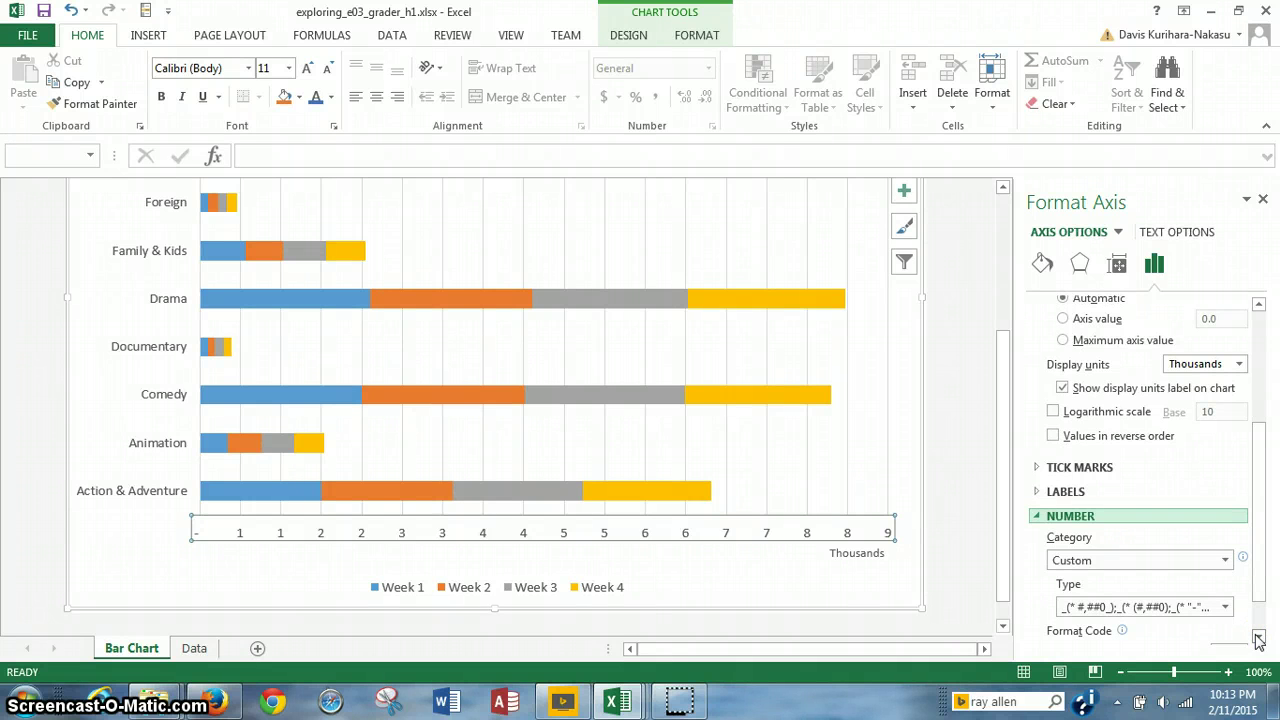
{"action": "left_click", "coordinate": [1225, 562]}
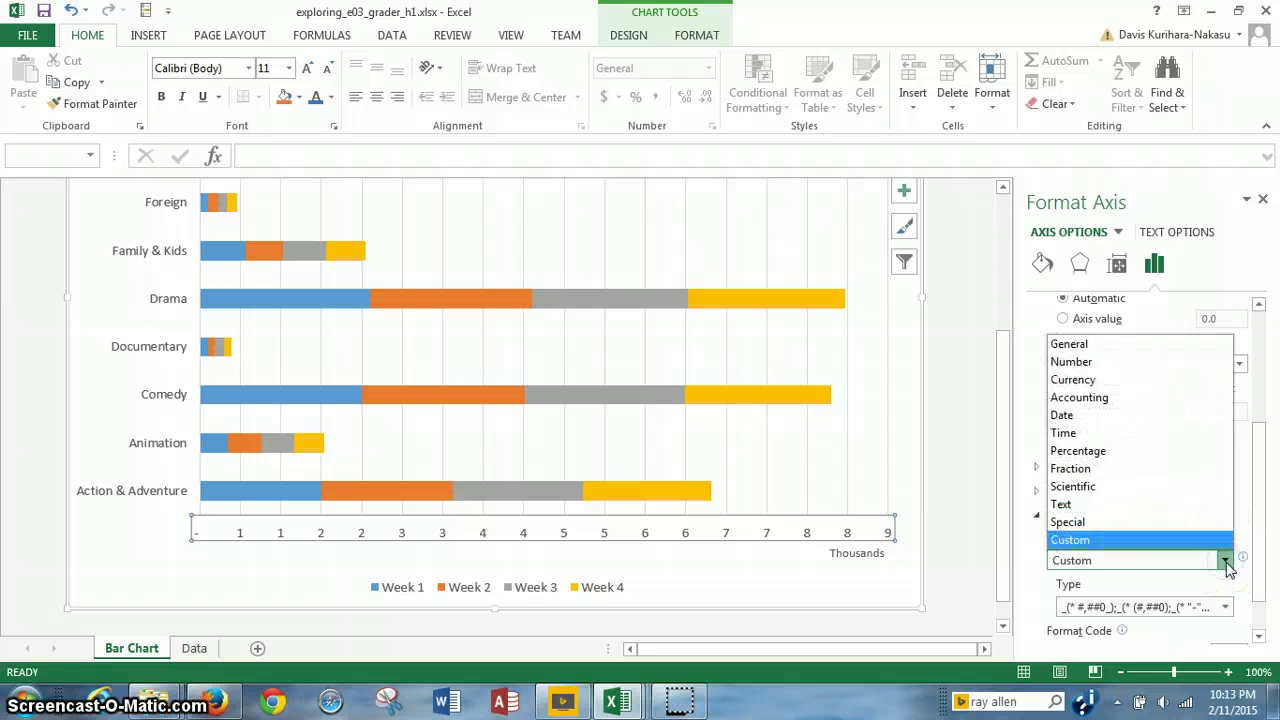
{"action": "left_click", "coordinate": [1140, 364]}
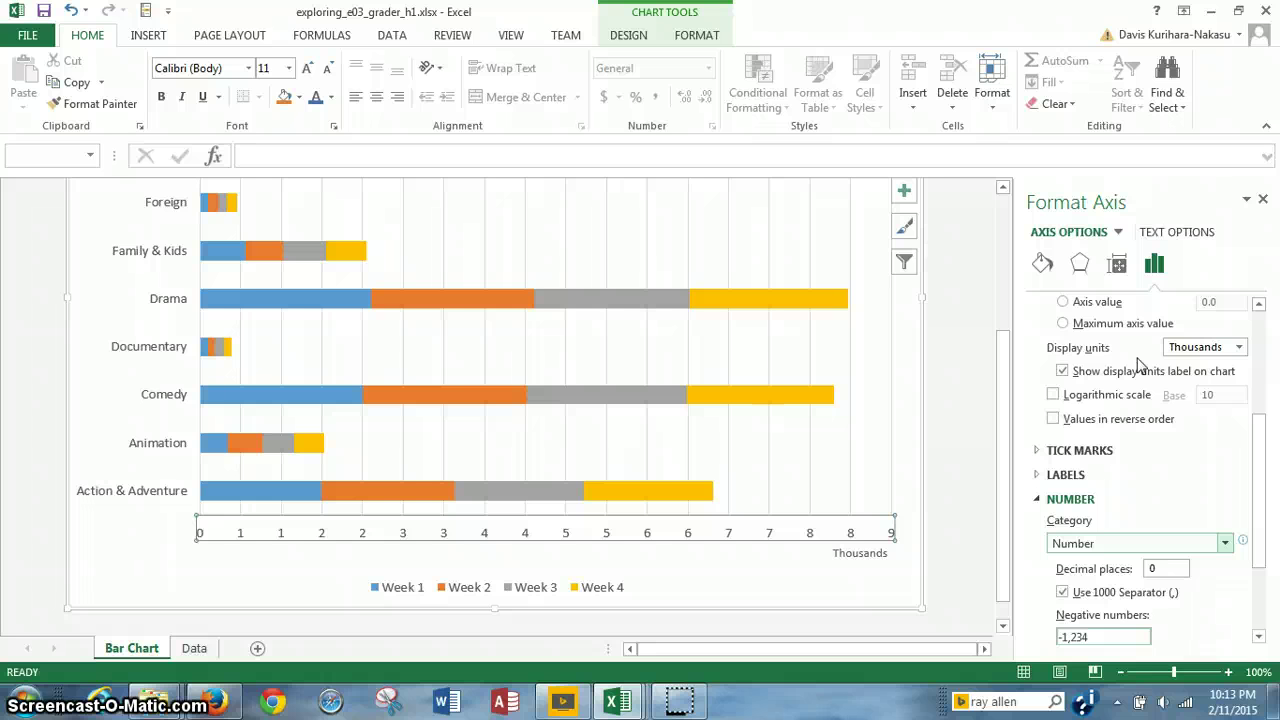
- Set the horizontal value axis numbers to 1 decimal place and close the axis formatting options
{"action": "double_click", "coordinate": [1155, 567]}
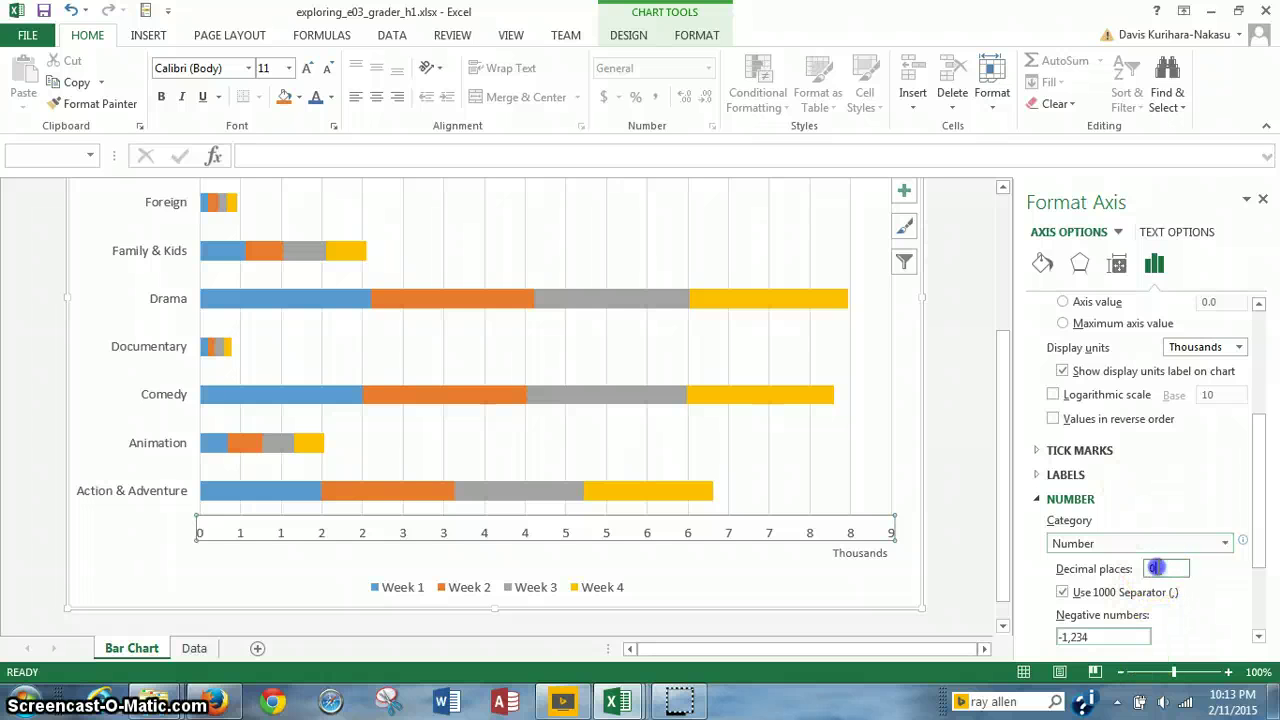
{"action": "type", "text": "1"}
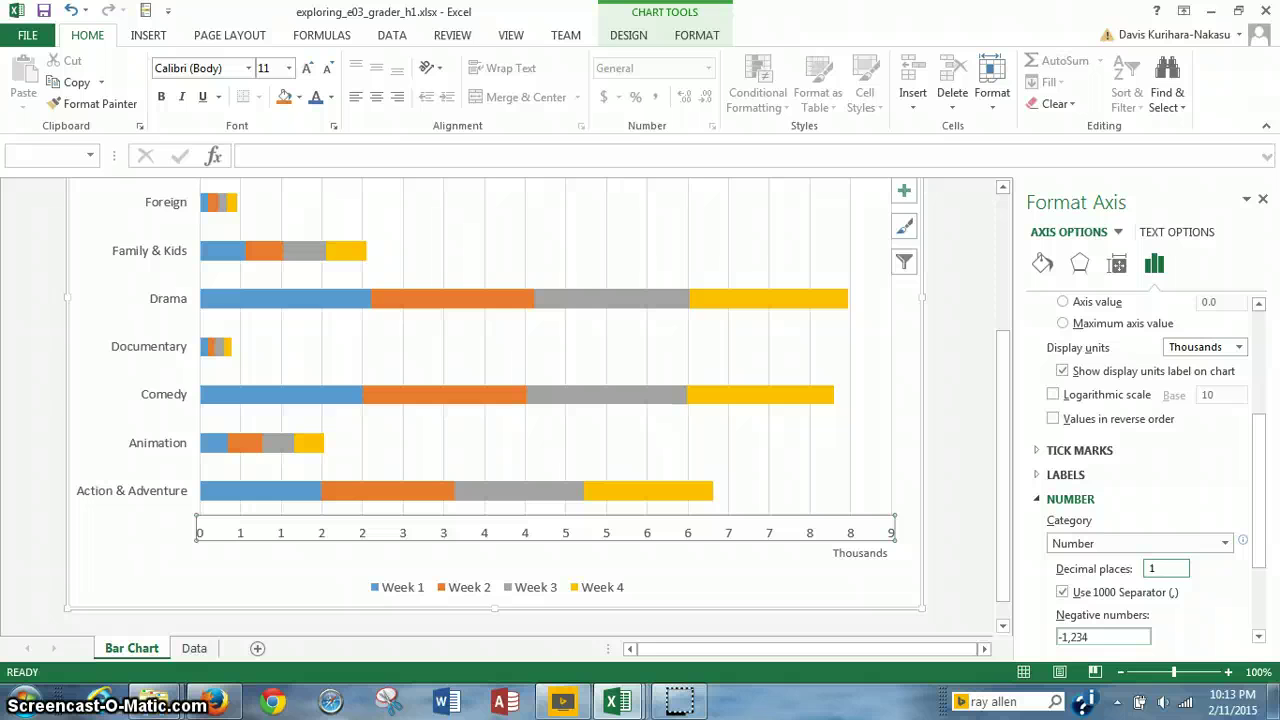
{"action": "left_click", "coordinate": [1258, 637]}
{"action": "left_click", "coordinate": [1258, 637]}
{"action": "left_click", "coordinate": [1258, 637]}
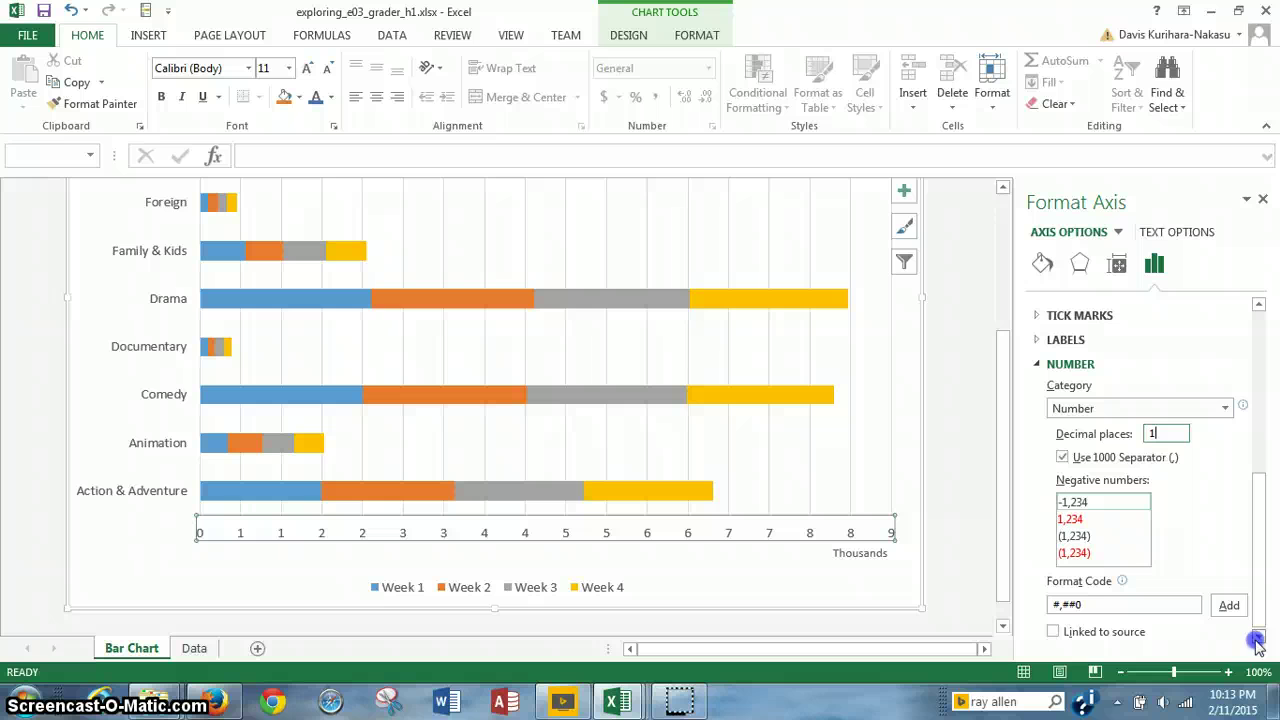
{"action": "left_click", "coordinate": [1258, 637]}
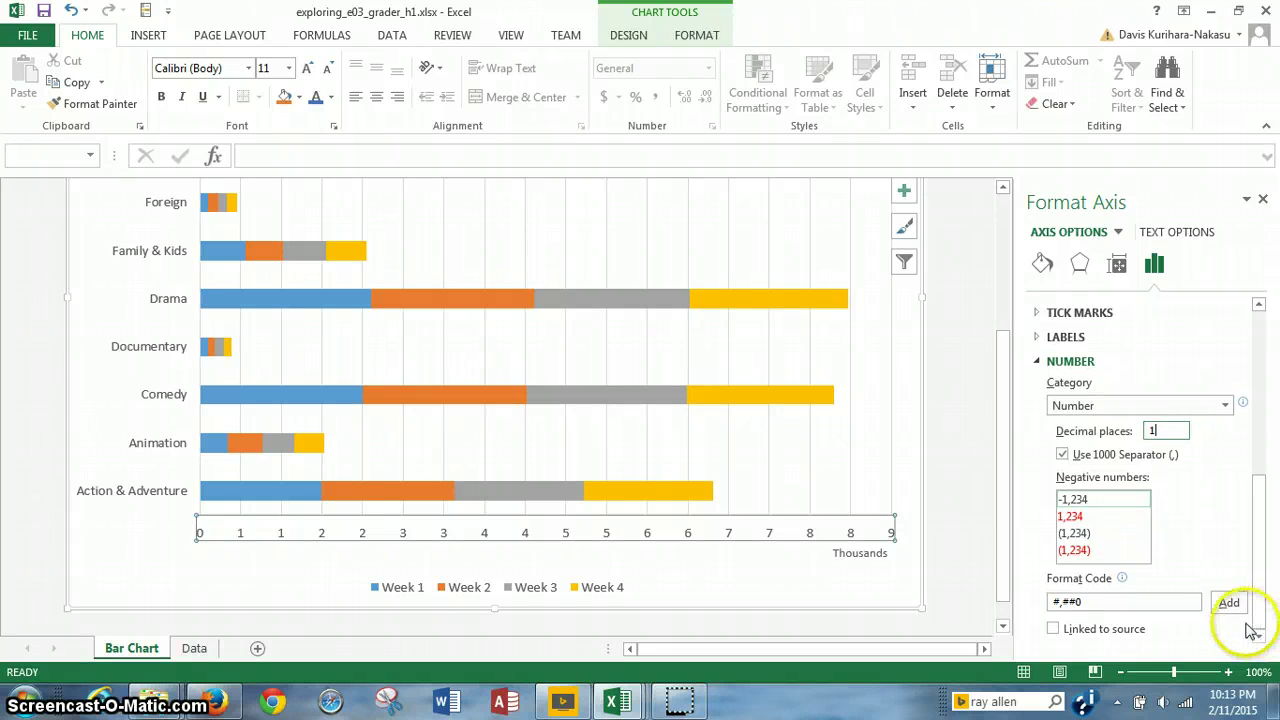
{"action": "left_click", "coordinate": [1238, 611]}
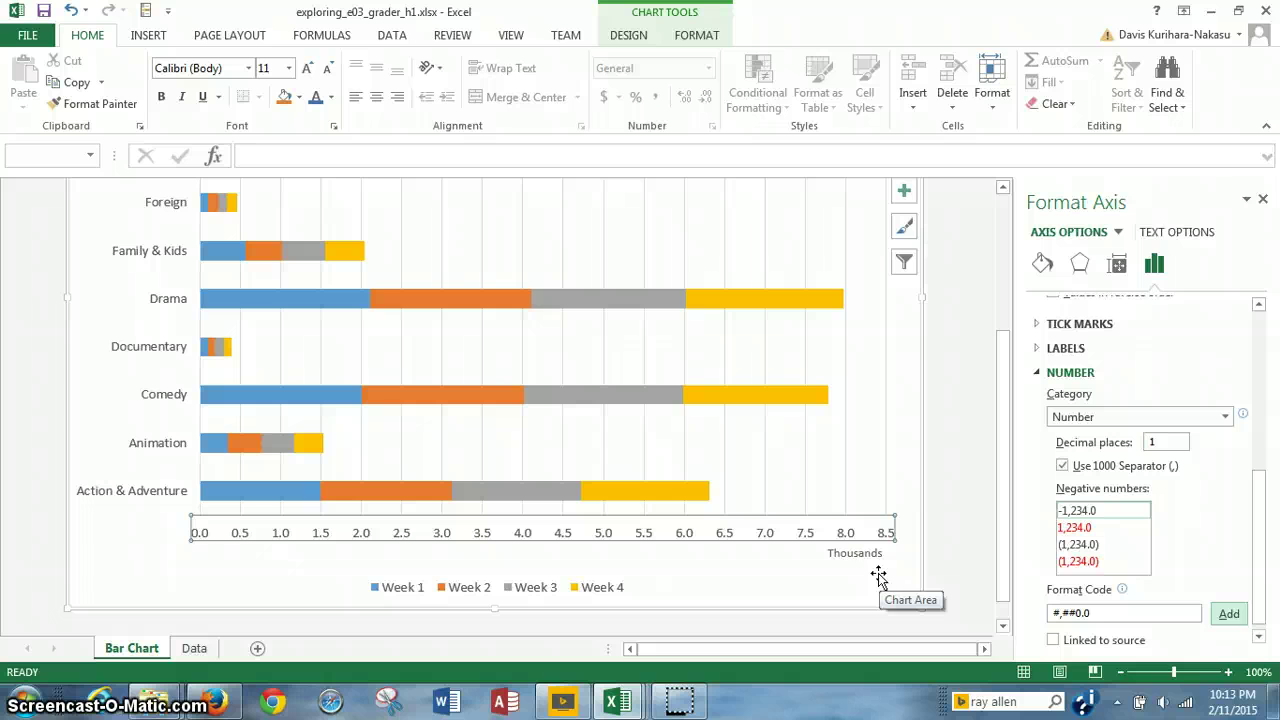
{"action": "left_click", "coordinate": [714, 704]}
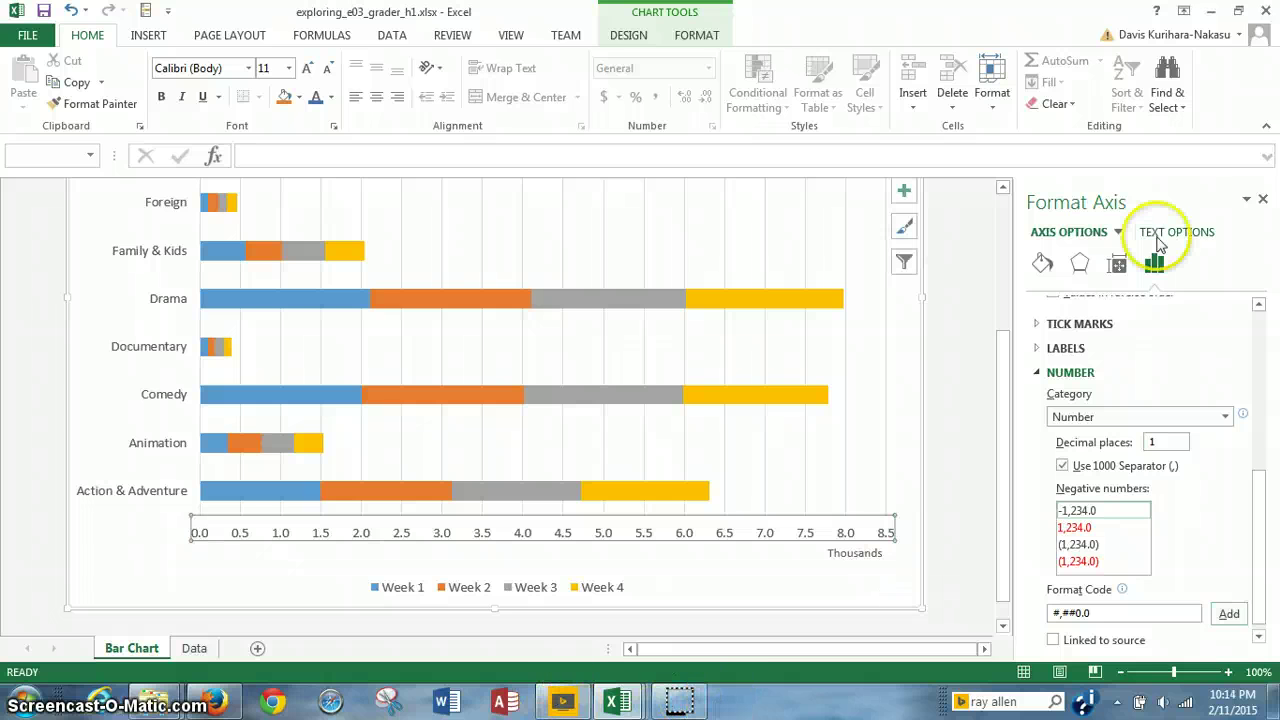
{"action": "left_click", "coordinate": [1262, 201]}
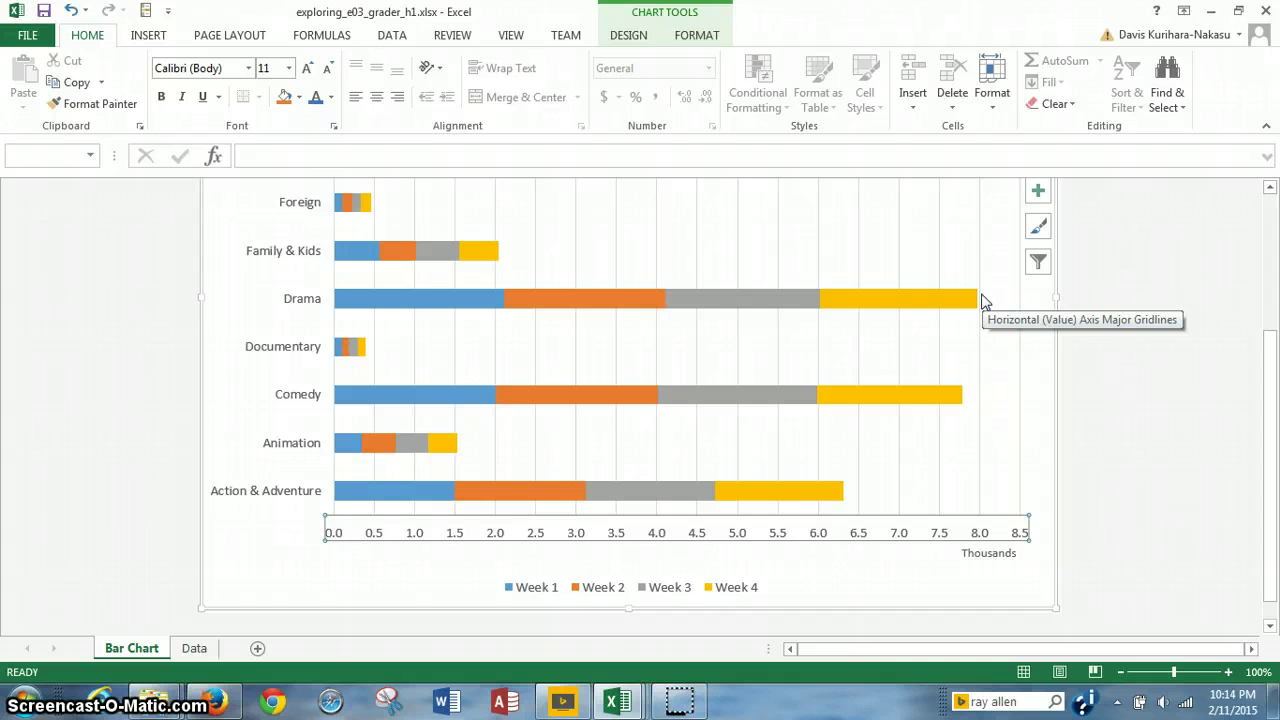
{"action": "left_click", "coordinate": [277, 354]}
{"action": "left_click", "coordinate": [266, 338]}
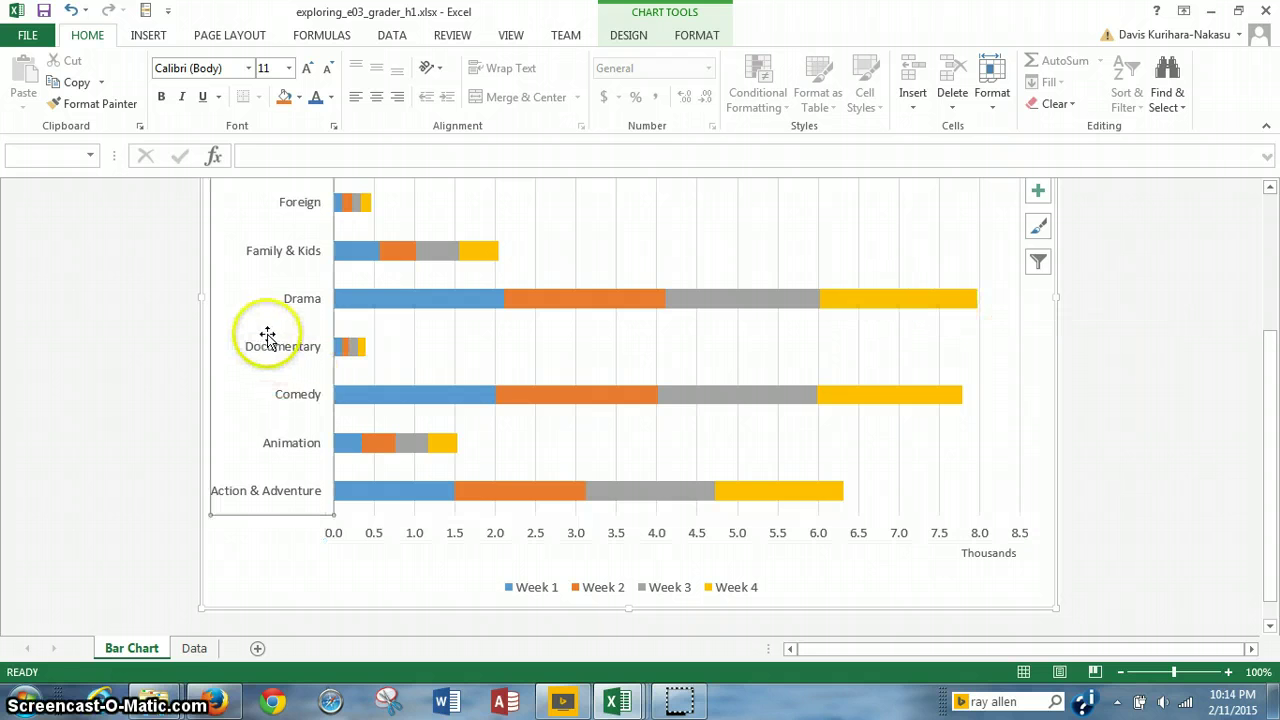
{"action": "right_click", "coordinate": [282, 384]}
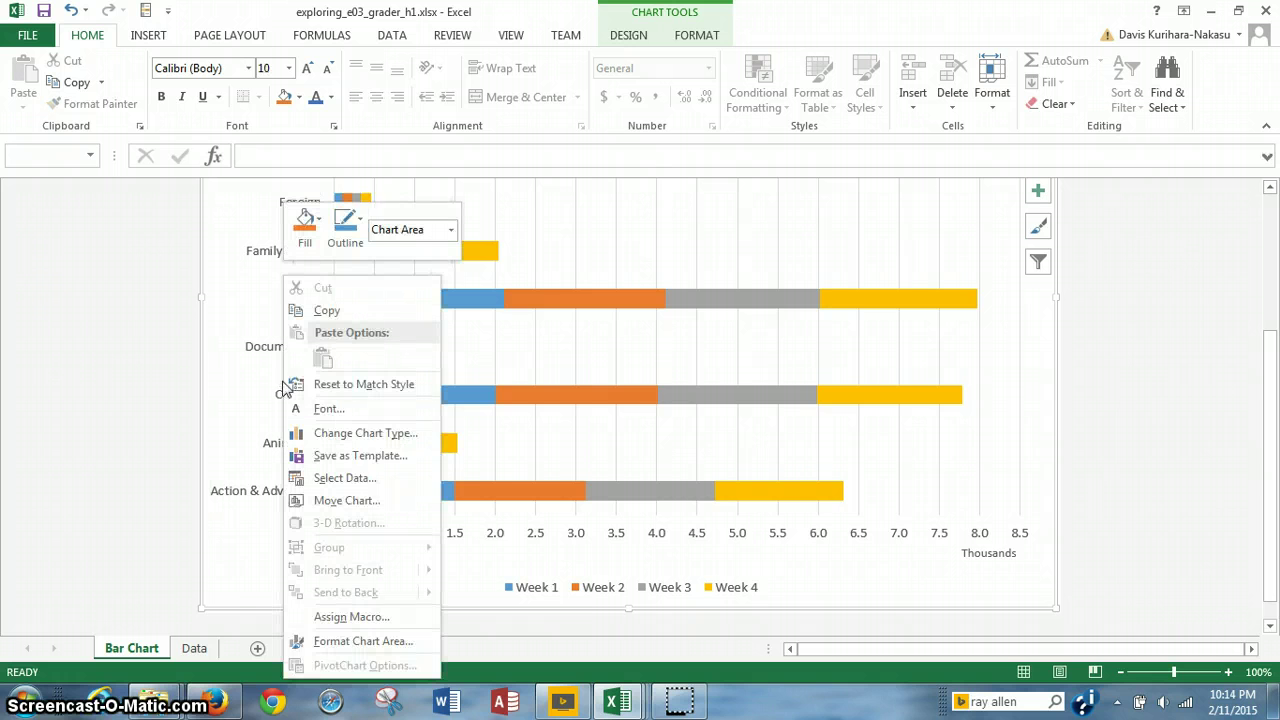
{"action": "left_click", "coordinate": [237, 429]}
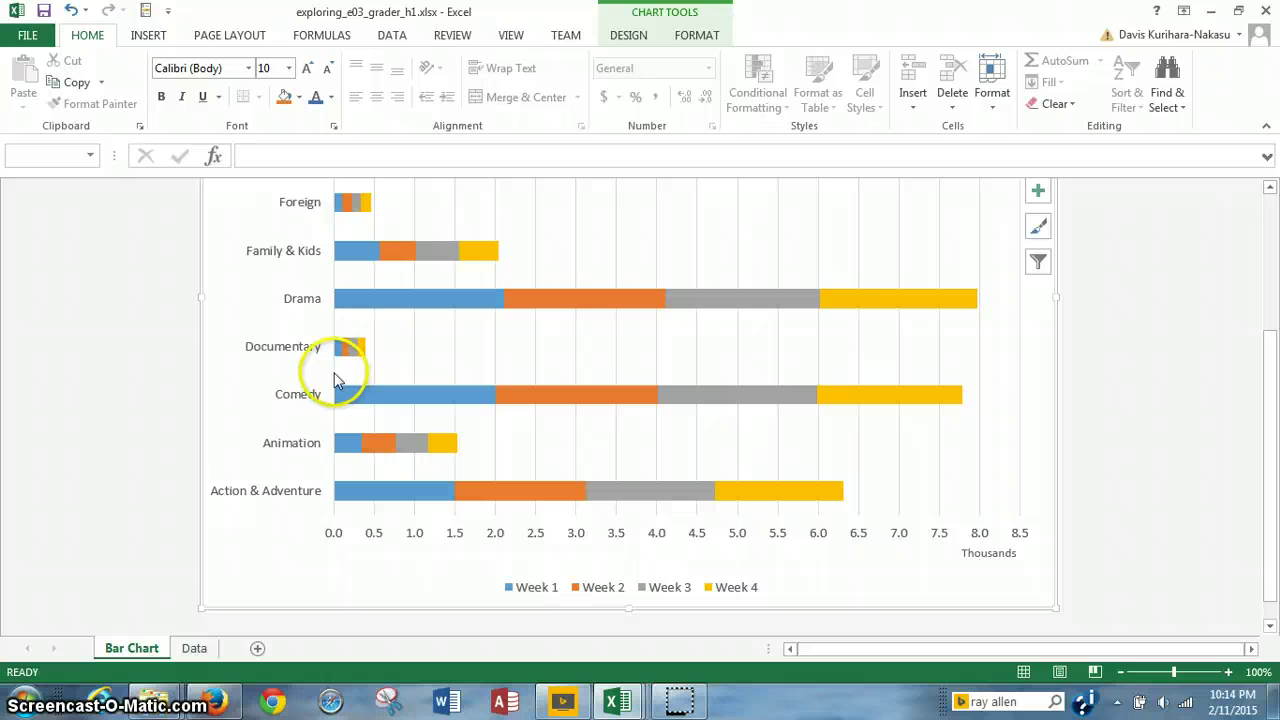
- Reverse the order of the categories on the chart's vertical axis and close the axis formatting options
{"action": "left_click", "coordinate": [339, 378]}
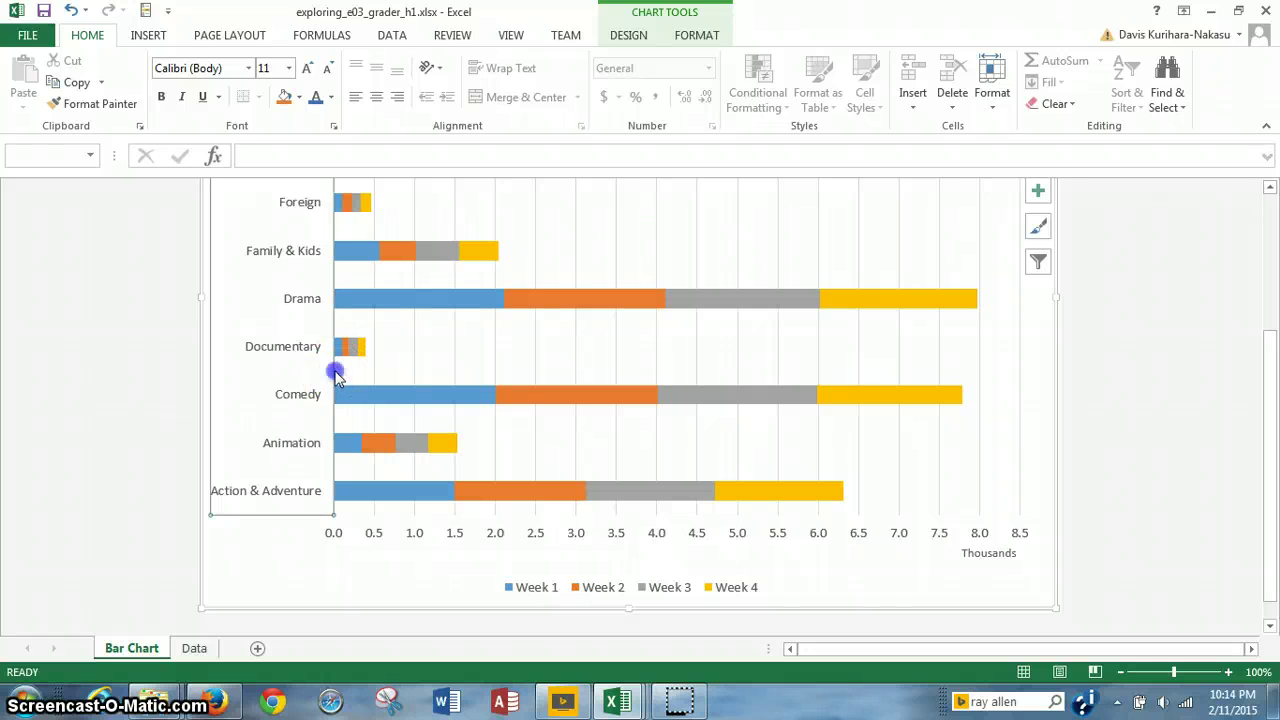
{"action": "left_click", "coordinate": [300, 398]}
{"action": "right_click", "coordinate": [300, 398]}
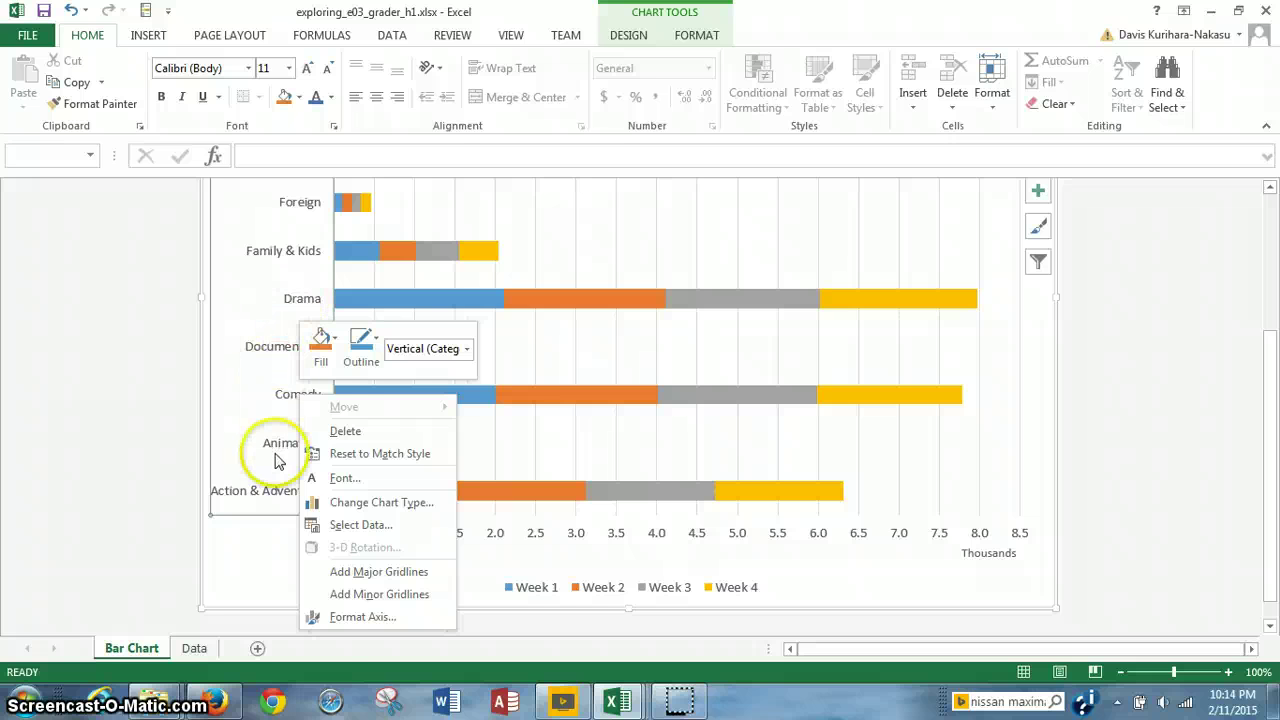
{"action": "left_click", "coordinate": [342, 617]}
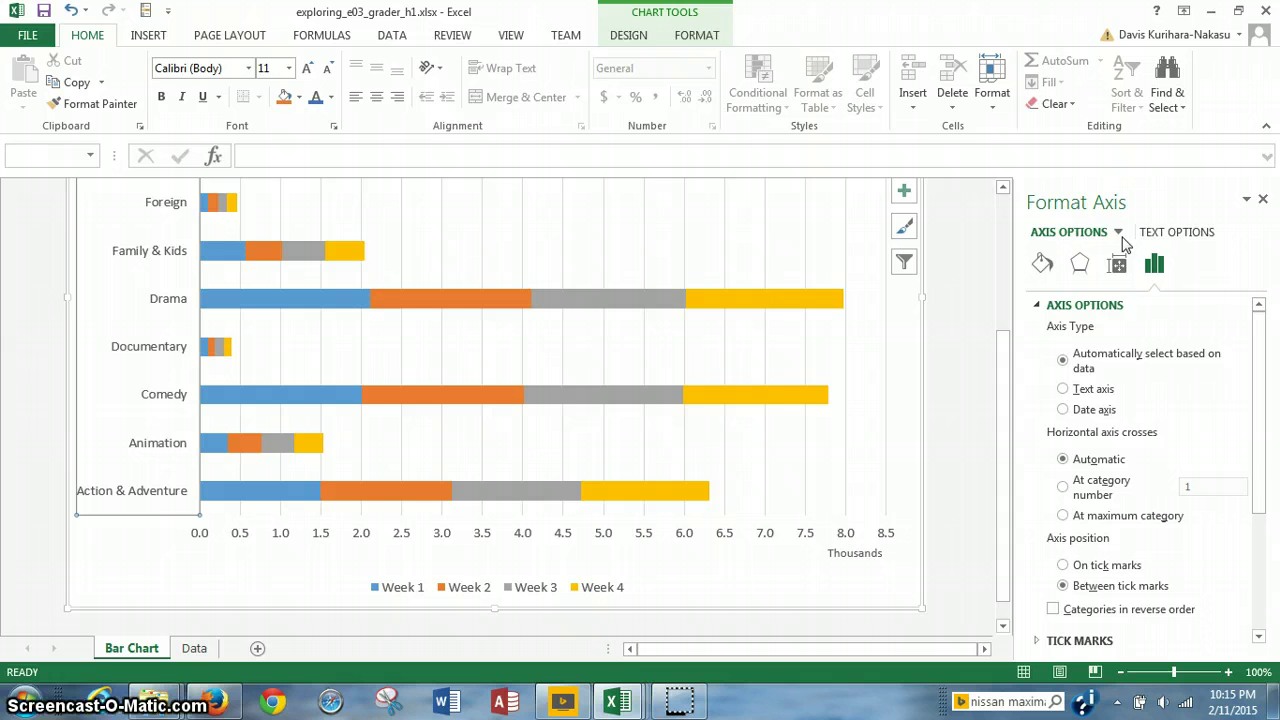
{"action": "left_click", "coordinate": [1110, 308]}
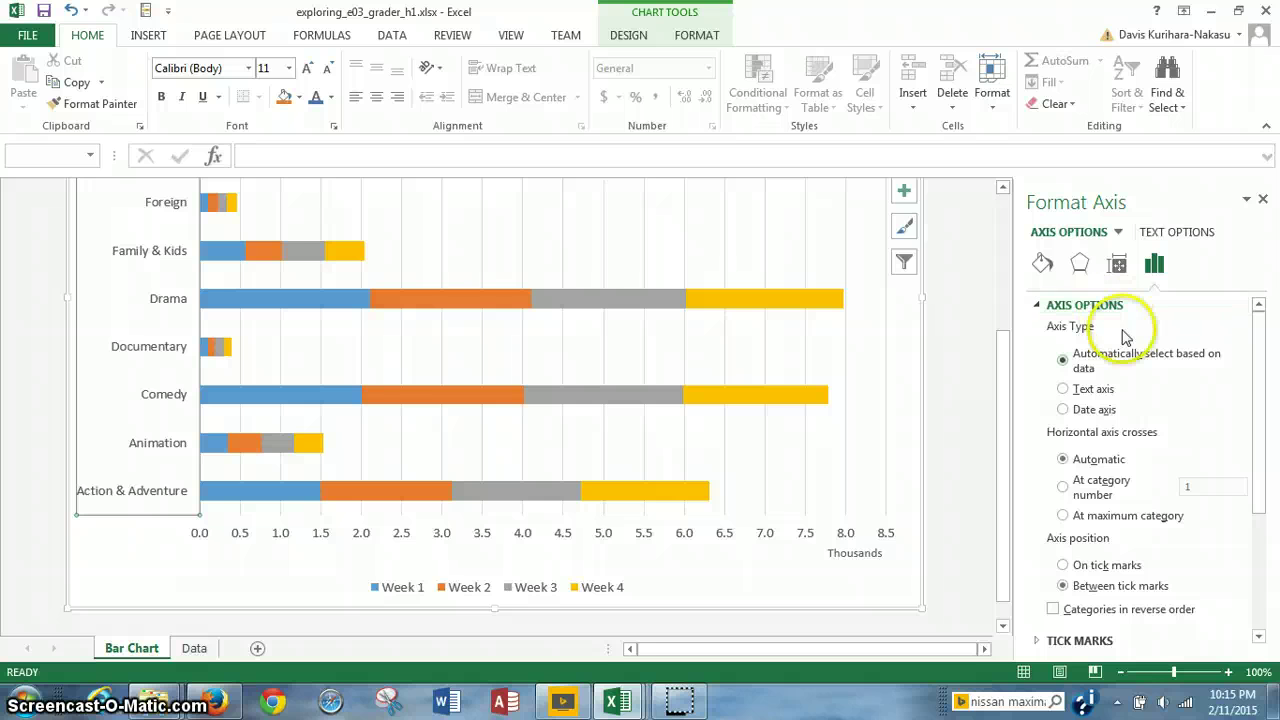
{"action": "scroll", "coordinate": [1157, 391], "scroll_direction": "down", "scroll_amount": 3}
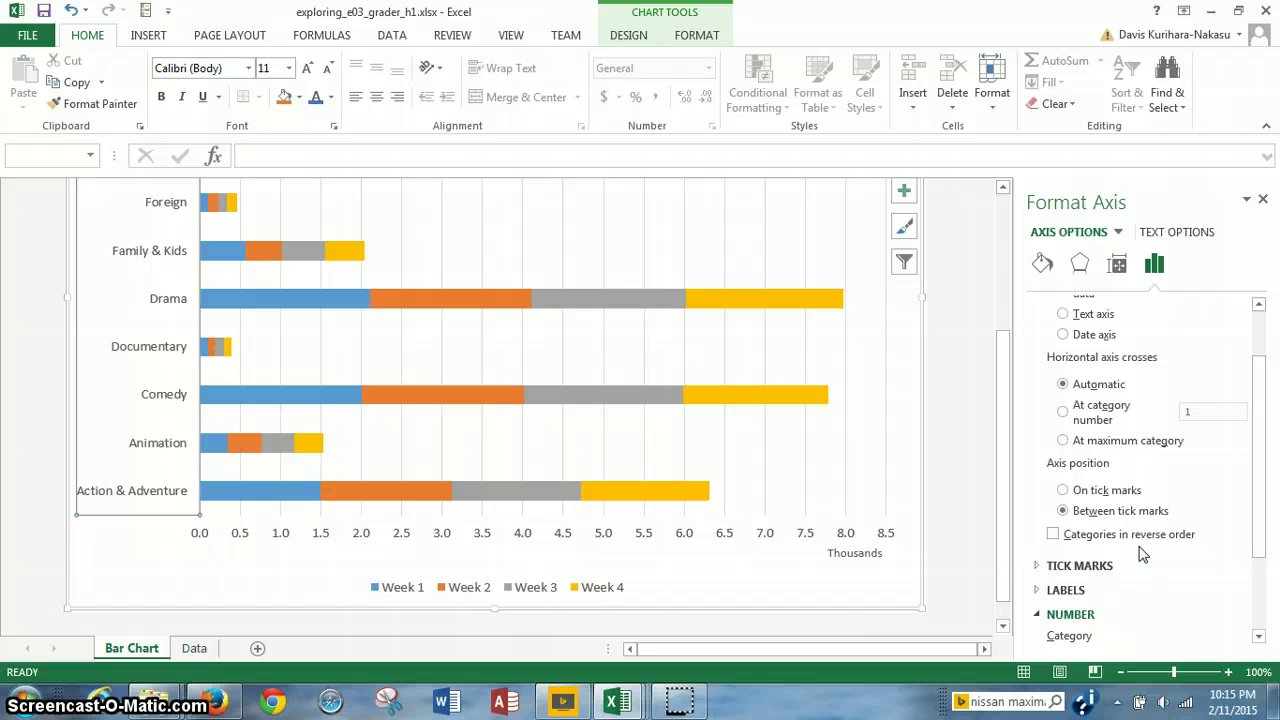
{"action": "left_click", "coordinate": [1055, 535]}
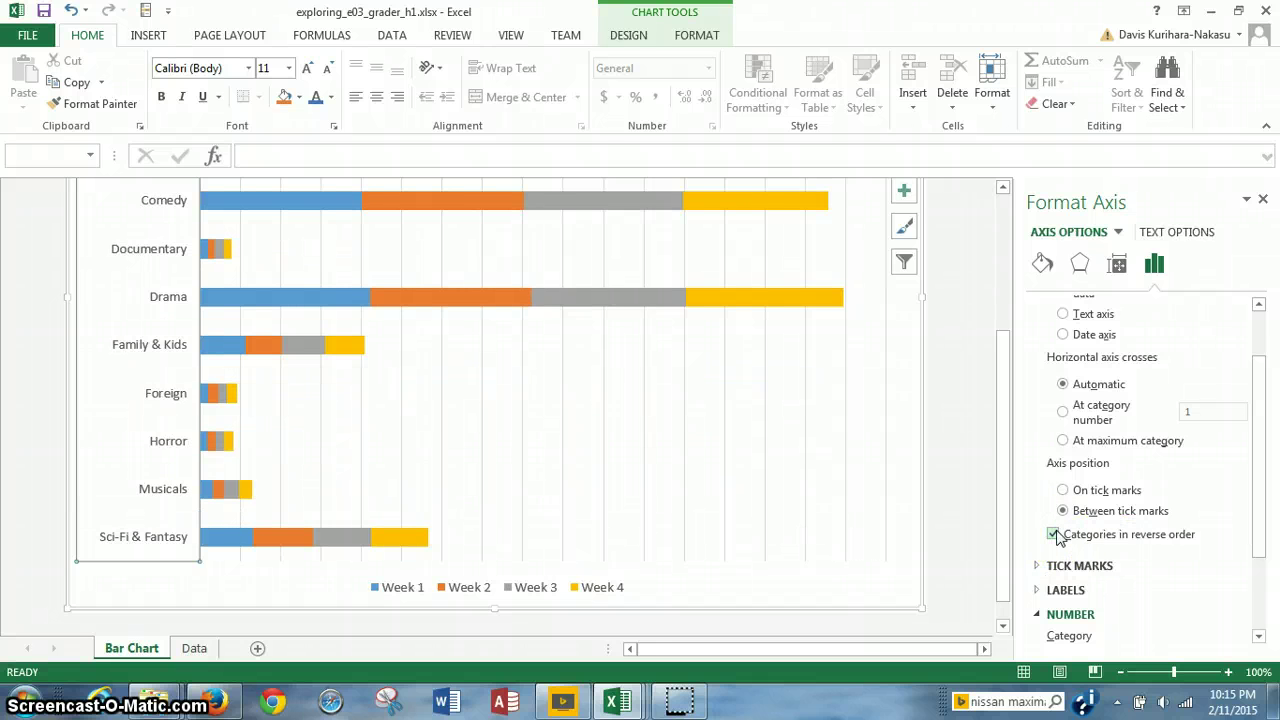
{"action": "scroll", "coordinate": [860, 500], "scroll_direction": "up", "scroll_amount": 2}
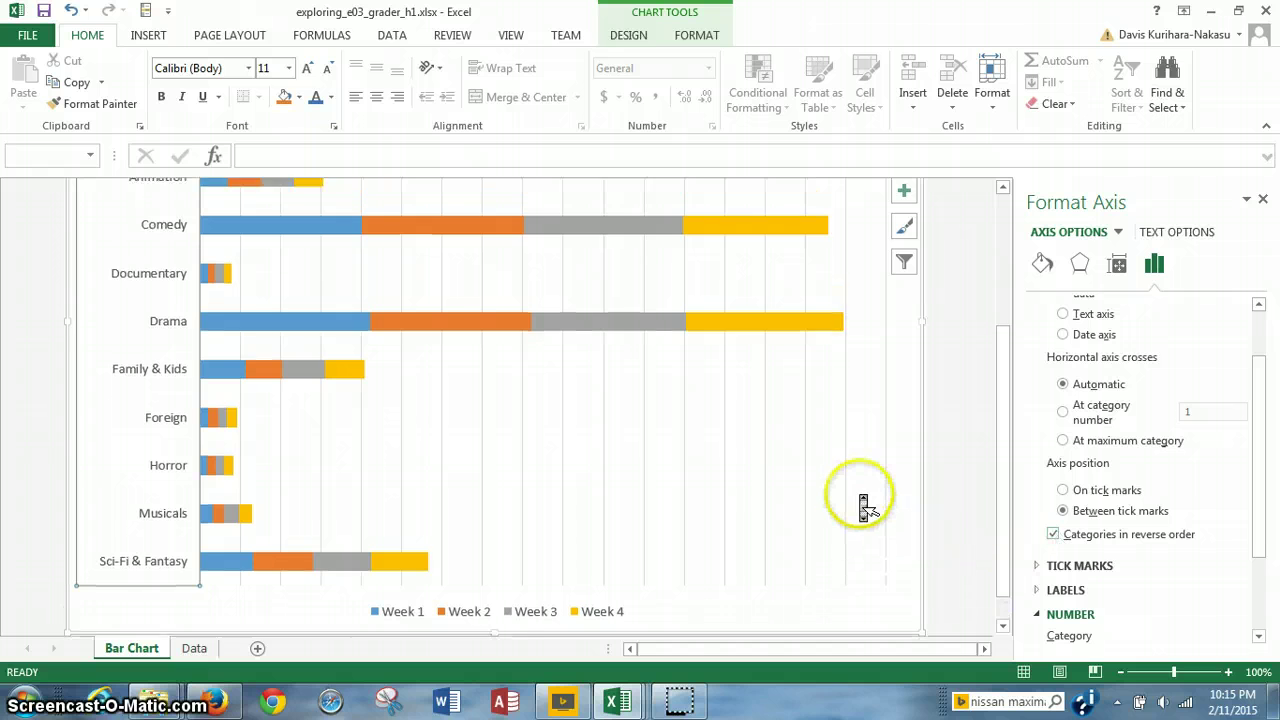
{"action": "scroll", "coordinate": [860, 498], "scroll_direction": "up", "scroll_amount": 1}
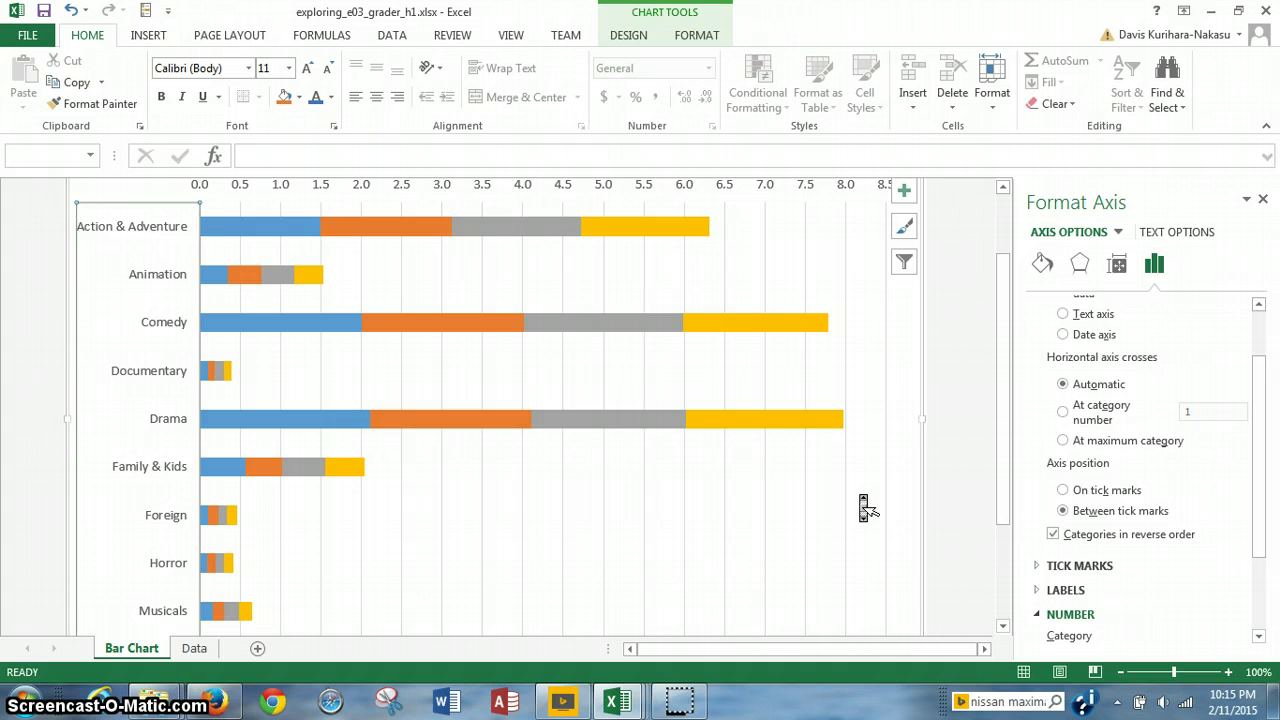
{"action": "scroll", "coordinate": [866, 508], "scroll_direction": "down", "scroll_amount": 1}
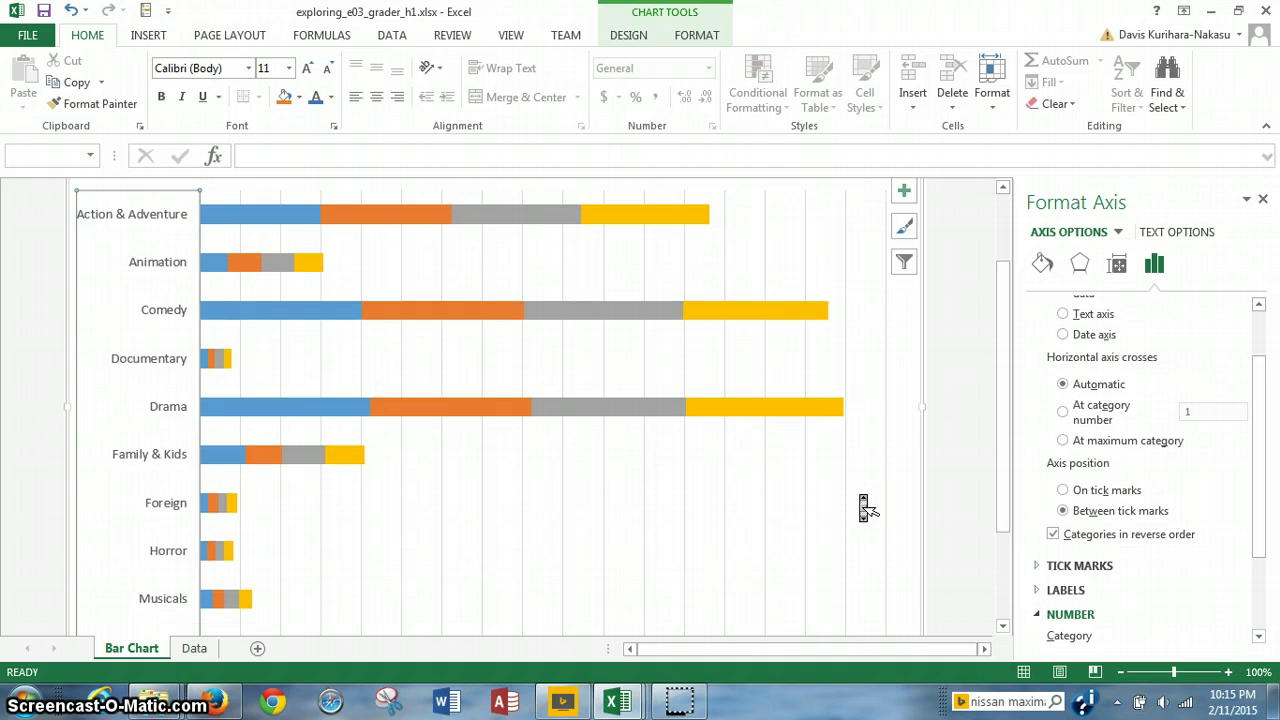
{"action": "scroll", "coordinate": [866, 508], "scroll_direction": "down", "scroll_amount": 2}
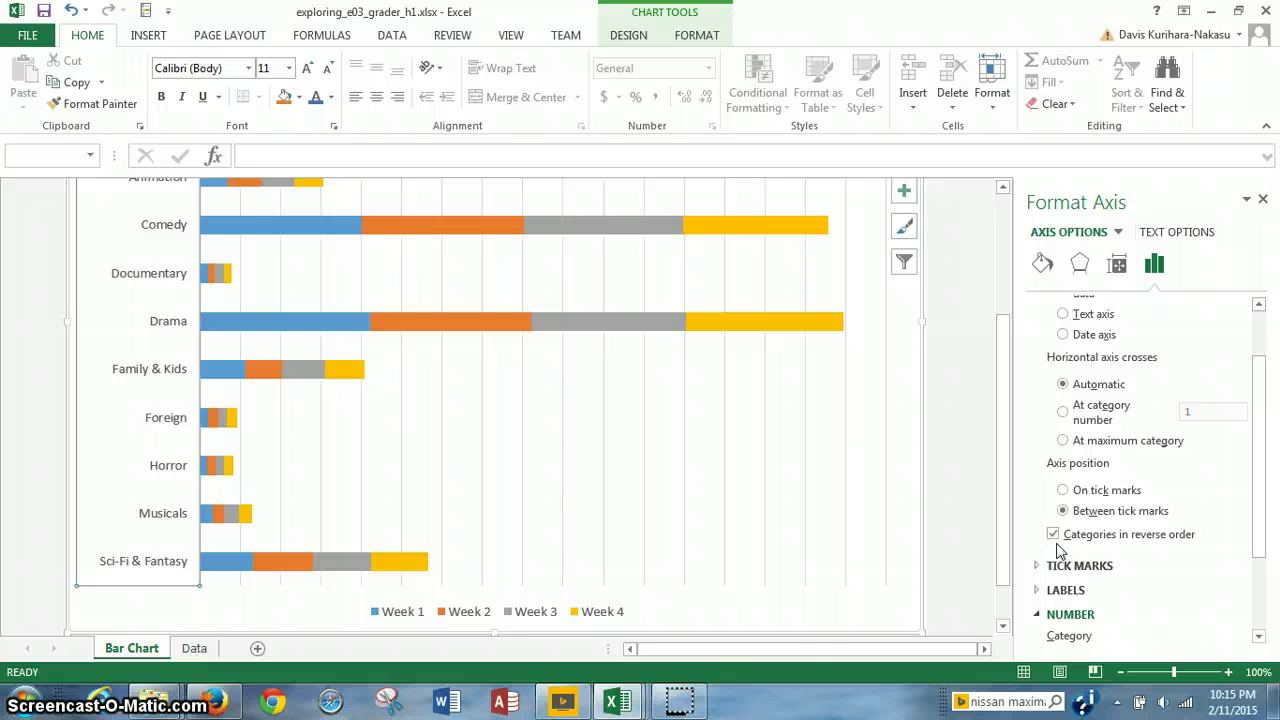
{"action": "left_click", "coordinate": [1262, 201]}
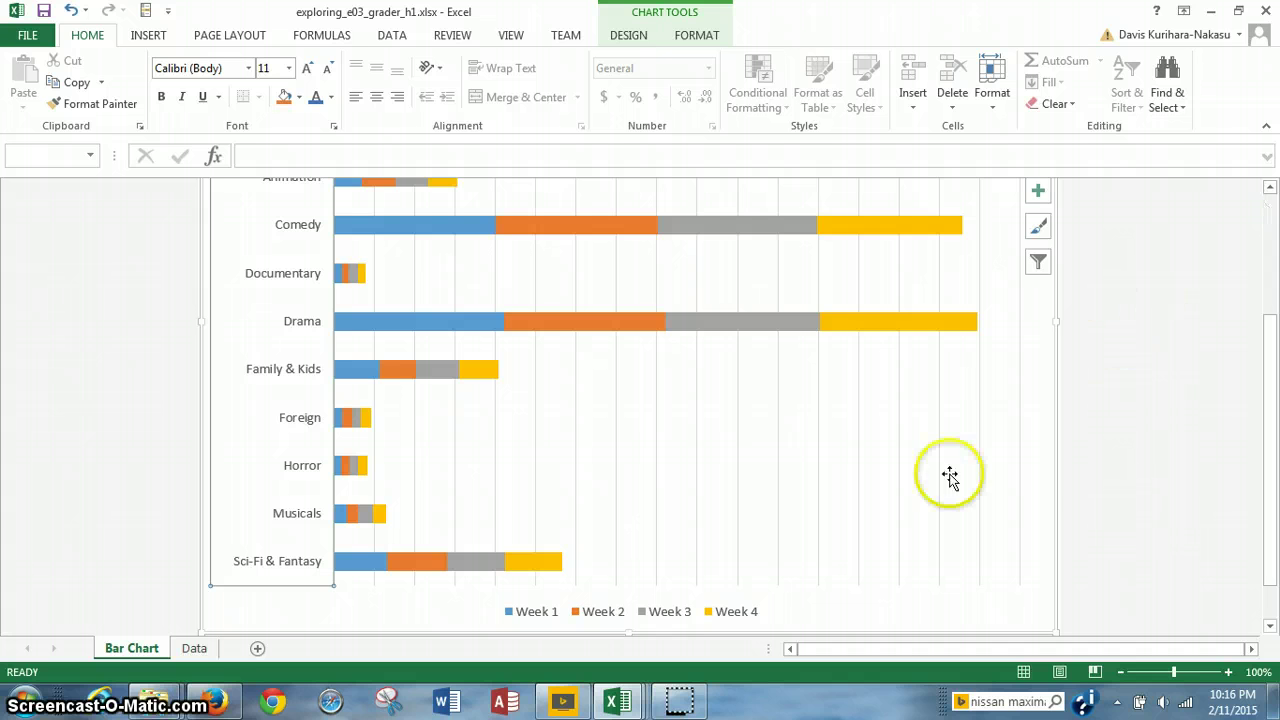
{"action": "left_click", "coordinate": [1024, 488]}
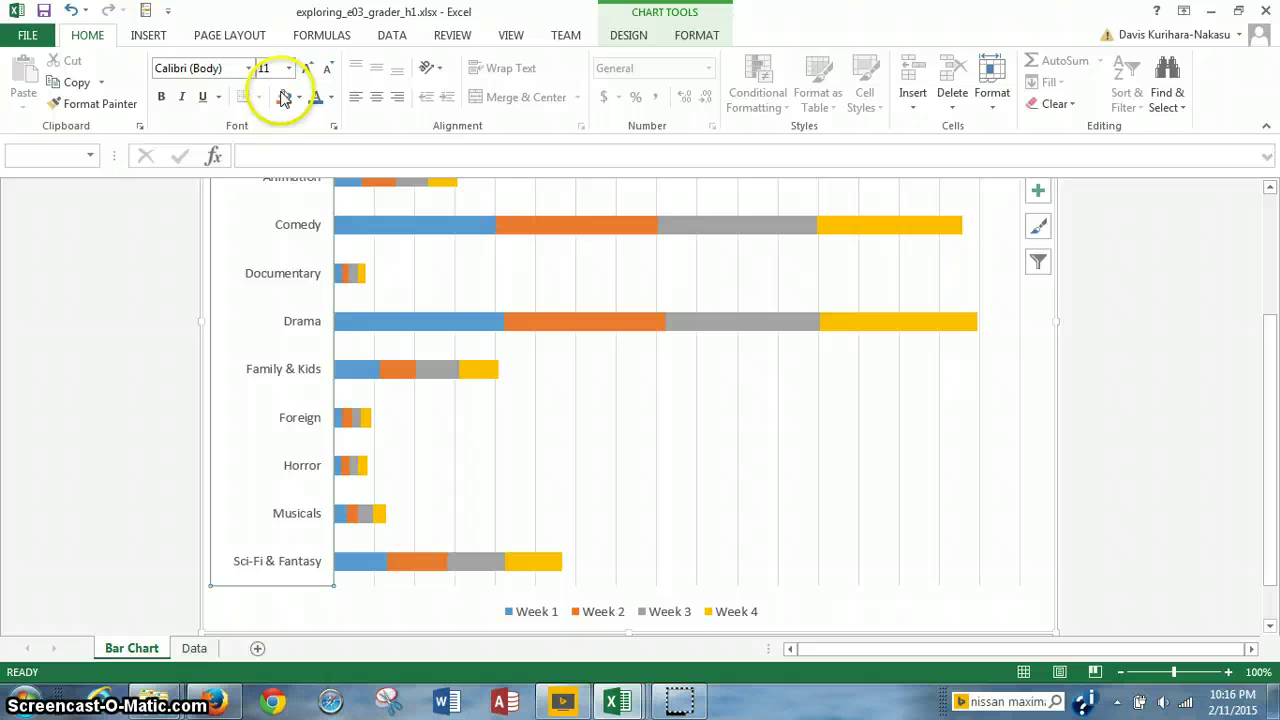
- Add a custom footer to the Bar Chart sheet: "Exploring Series" in the left section, sheet name in the center, file name in the right
{"action": "left_click", "coordinate": [226, 36]}
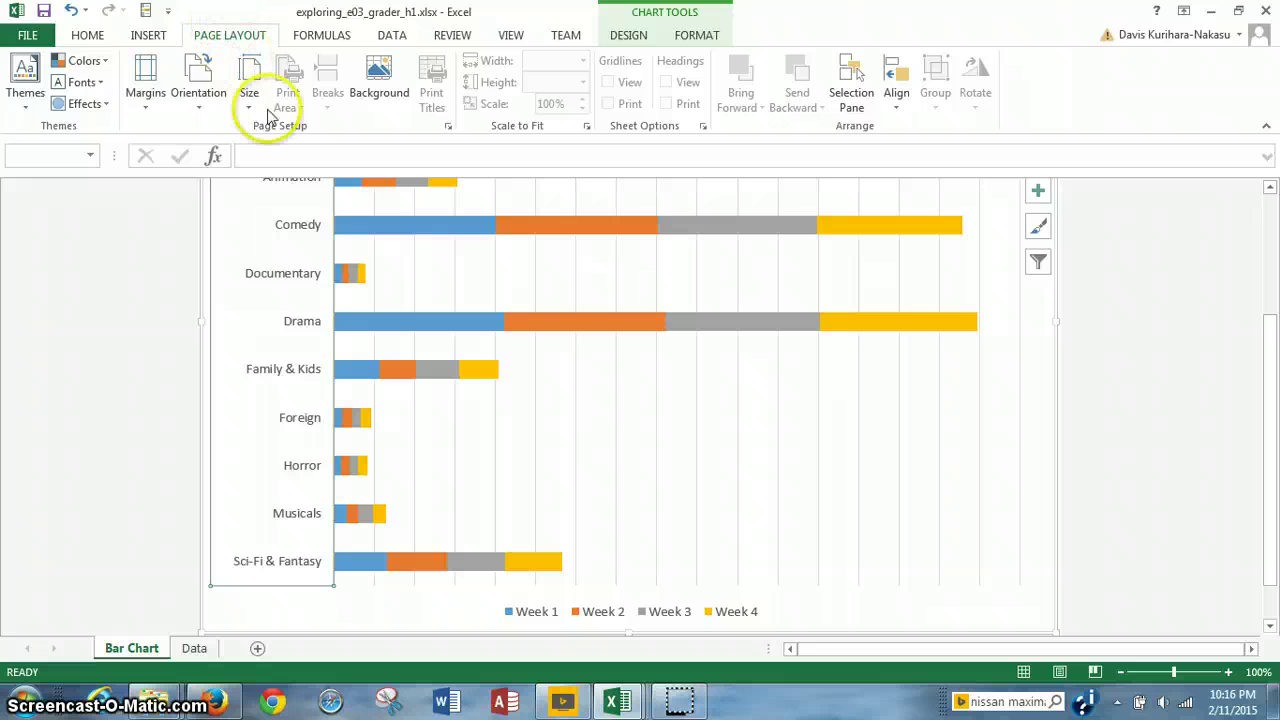
{"action": "left_click", "coordinate": [448, 126]}
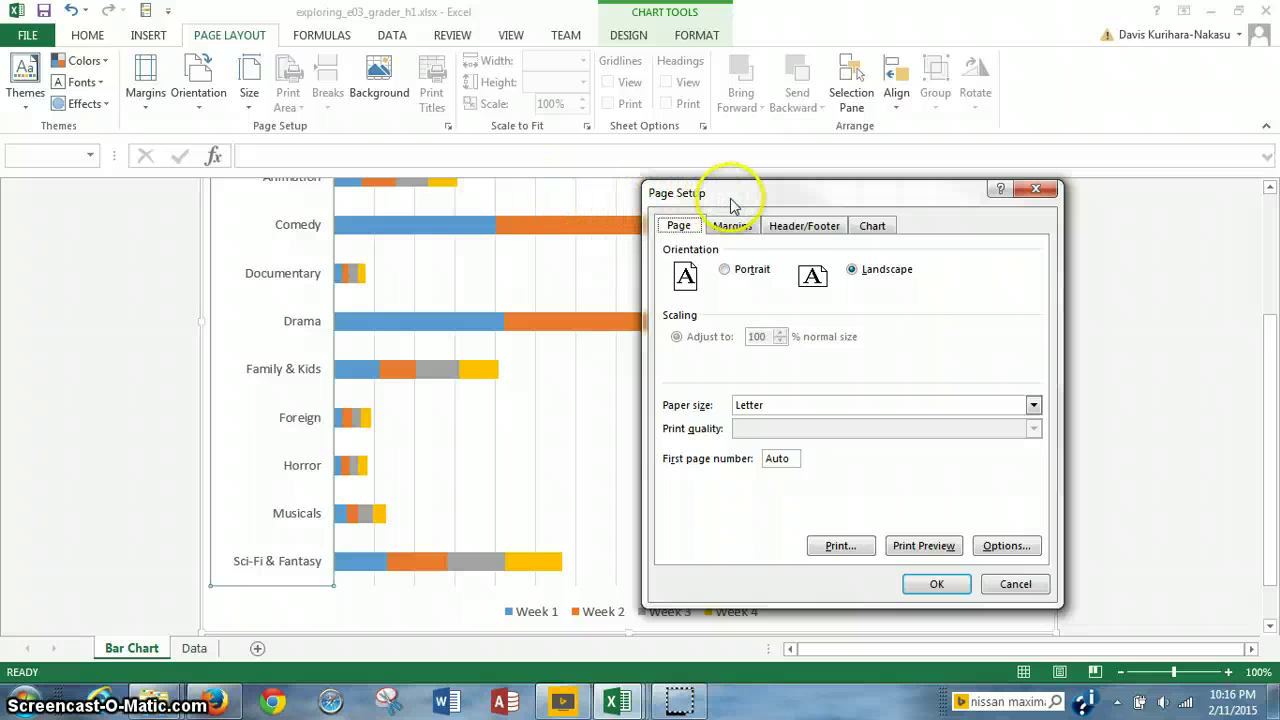
{"action": "left_click", "coordinate": [785, 227]}
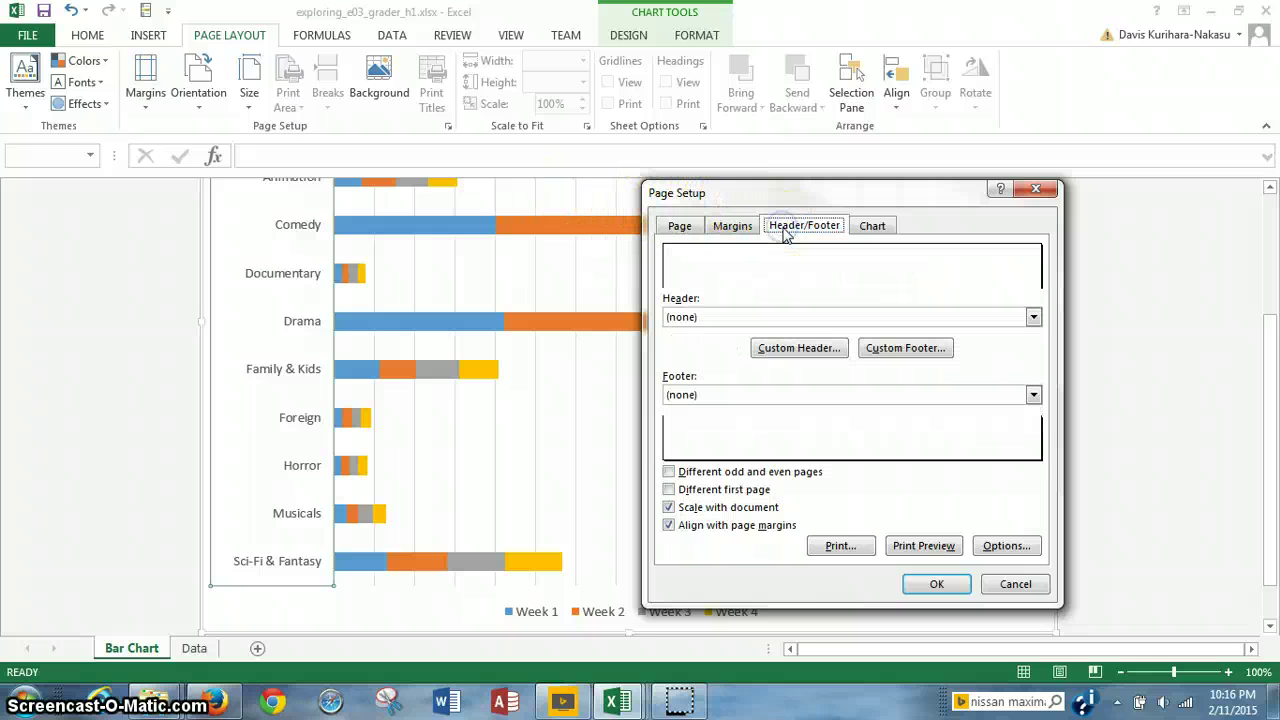
{"action": "left_click", "coordinate": [904, 353]}
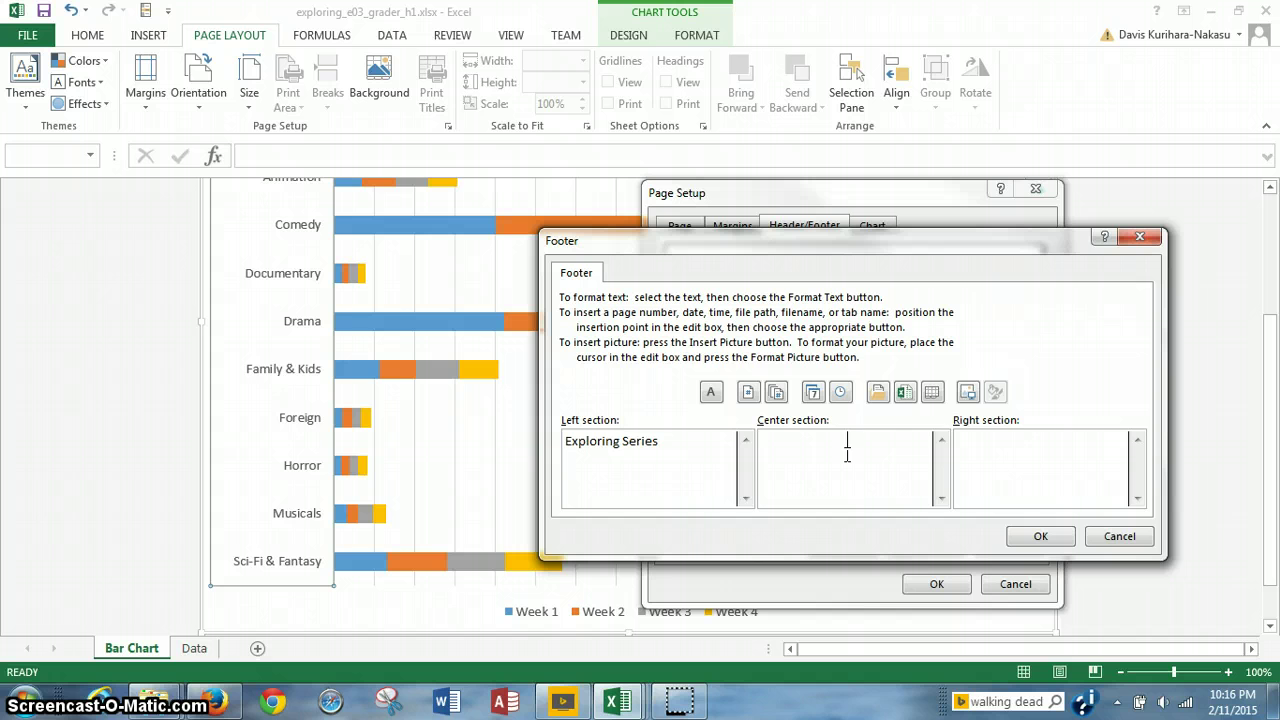
{"action": "left_click", "coordinate": [933, 393]}
{"action": "left_click", "coordinate": [1024, 443]}
{"action": "left_click", "coordinate": [903, 395]}
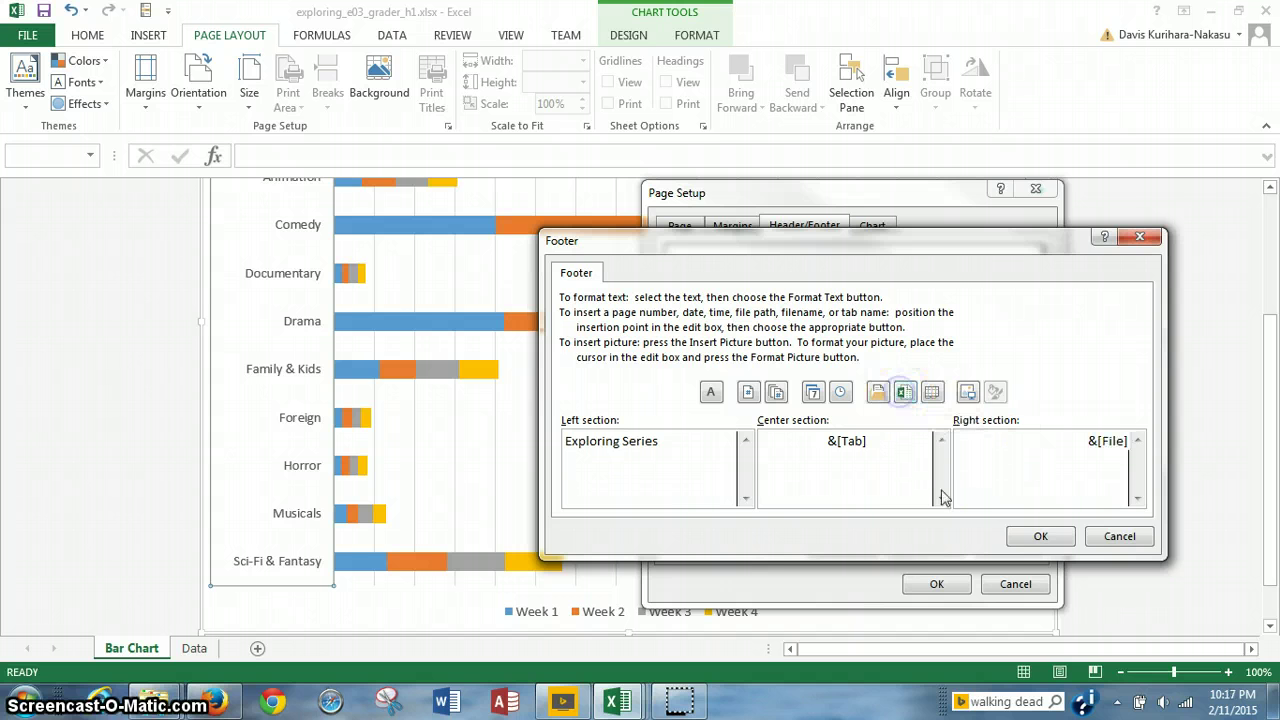
{"action": "left_click", "coordinate": [1030, 538]}
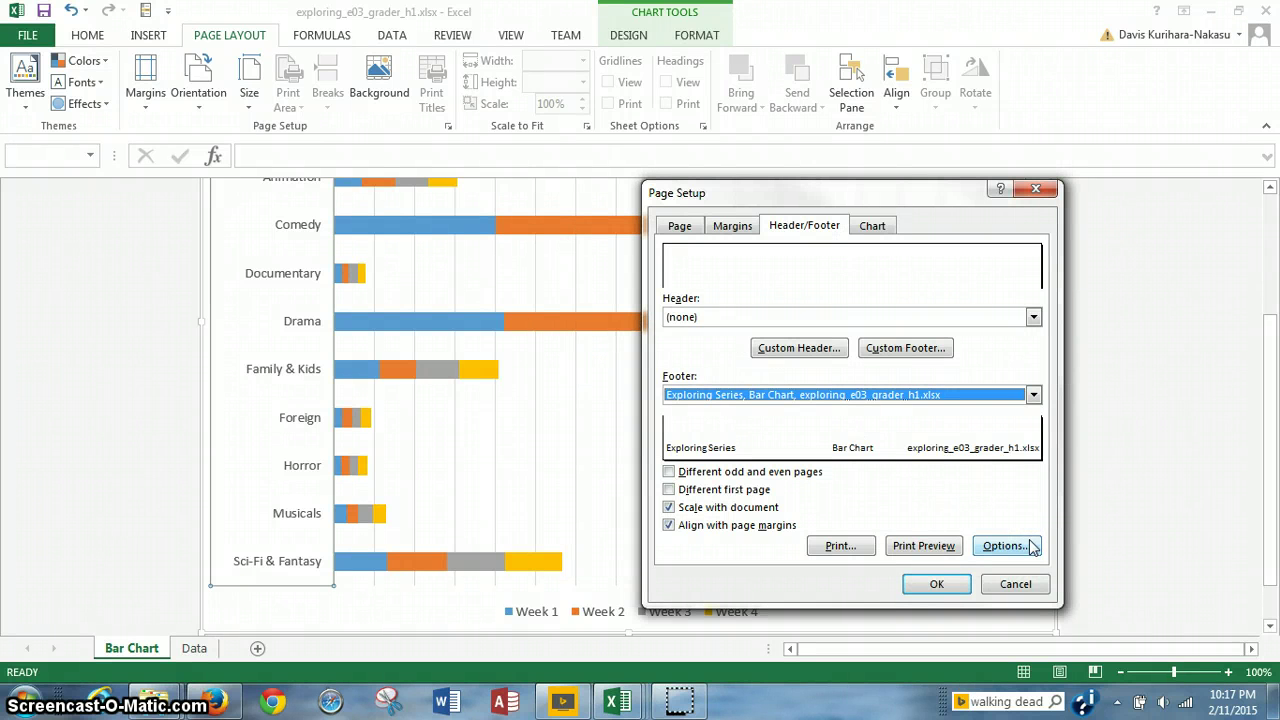
{"action": "left_click", "coordinate": [928, 552]}
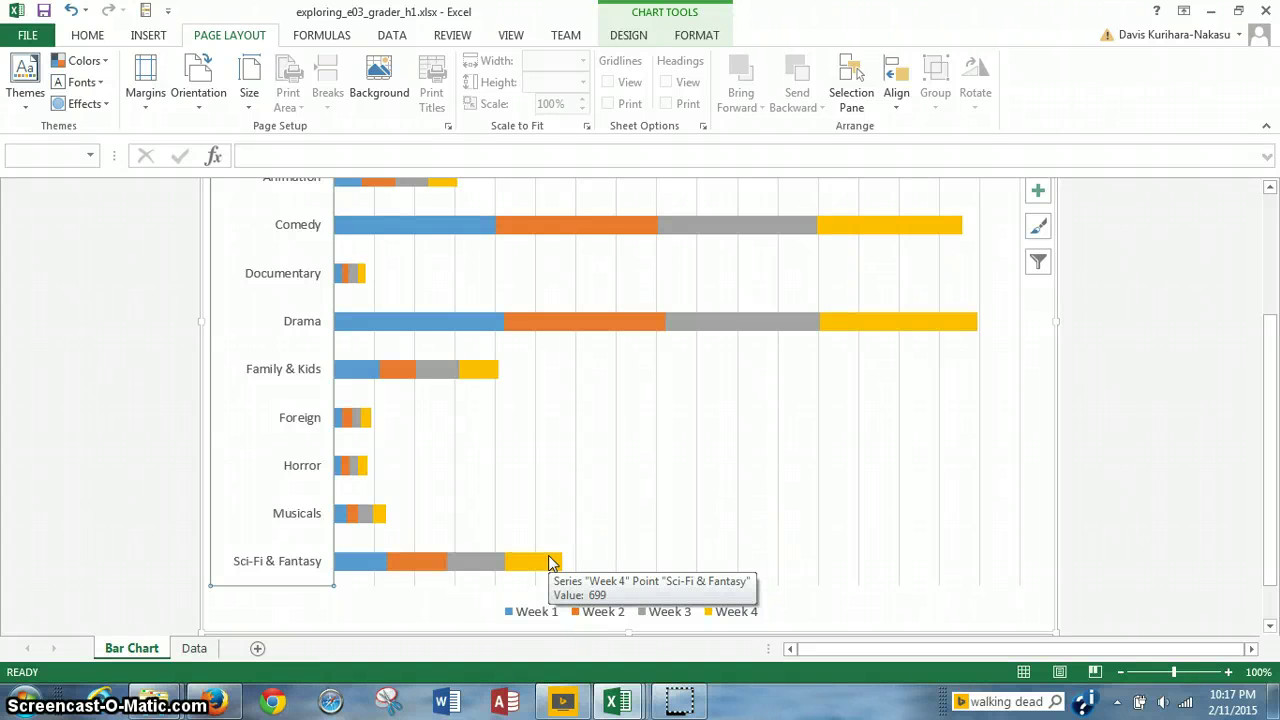
- Start a custom footer for the Data sheet and enter "Exploring Series" in its left section
{"action": "left_click", "coordinate": [194, 648]}
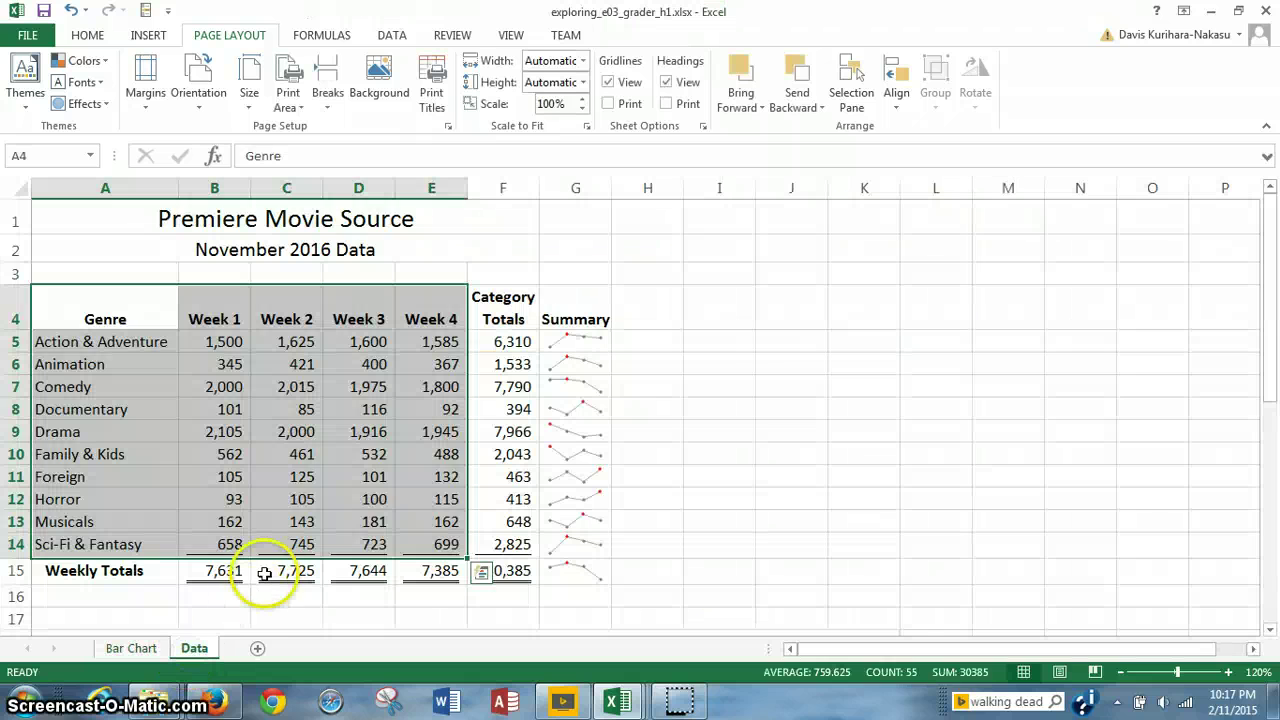
{"action": "left_click", "coordinate": [698, 381]}
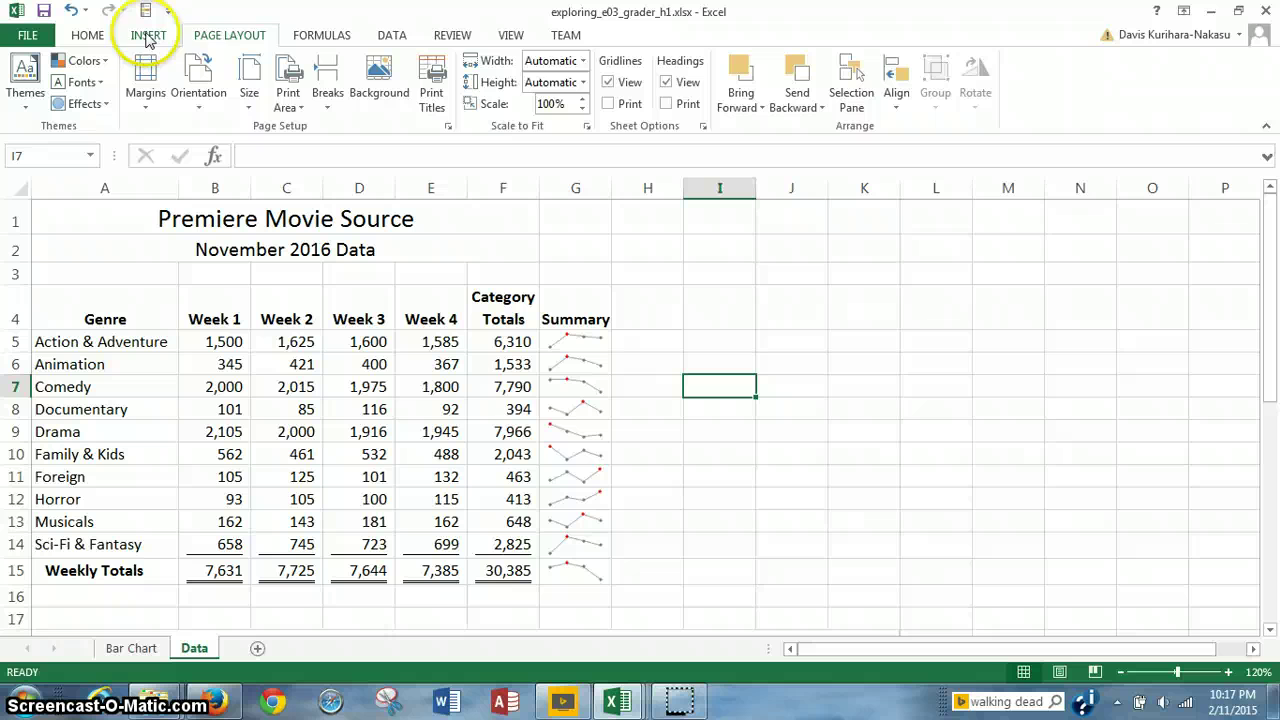
{"action": "left_click", "coordinate": [212, 36]}
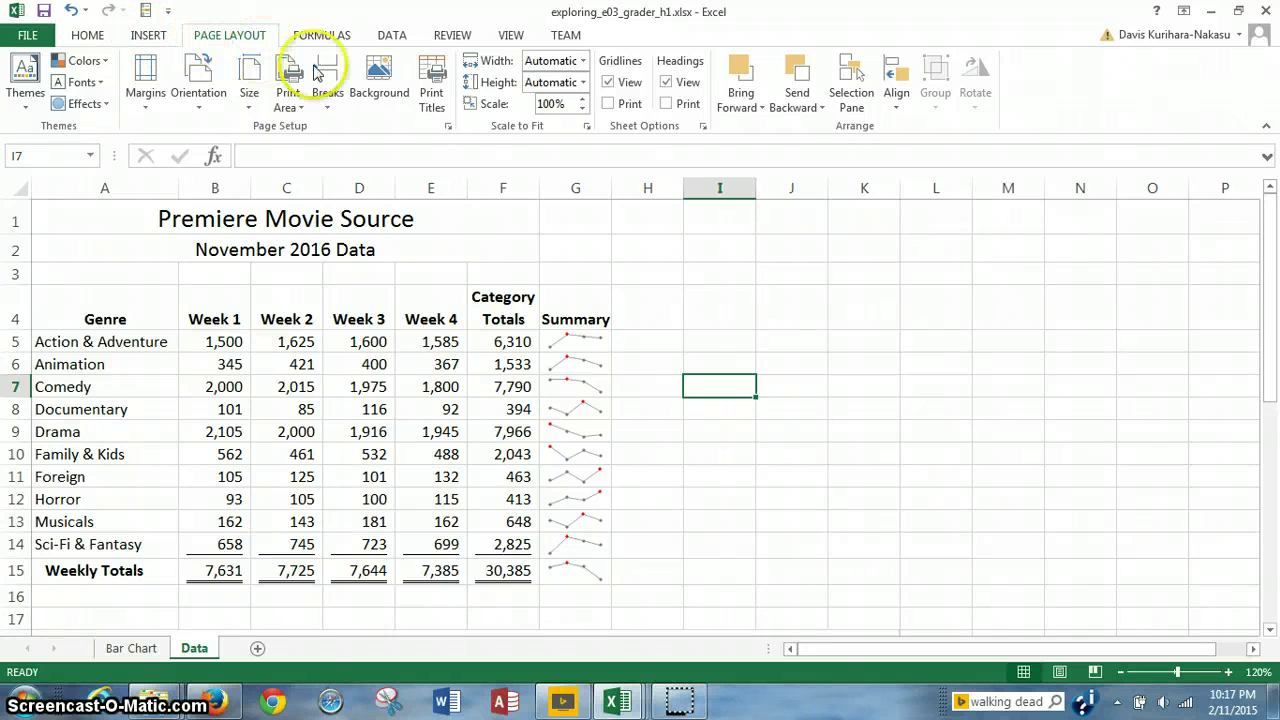
{"action": "left_click", "coordinate": [448, 131]}
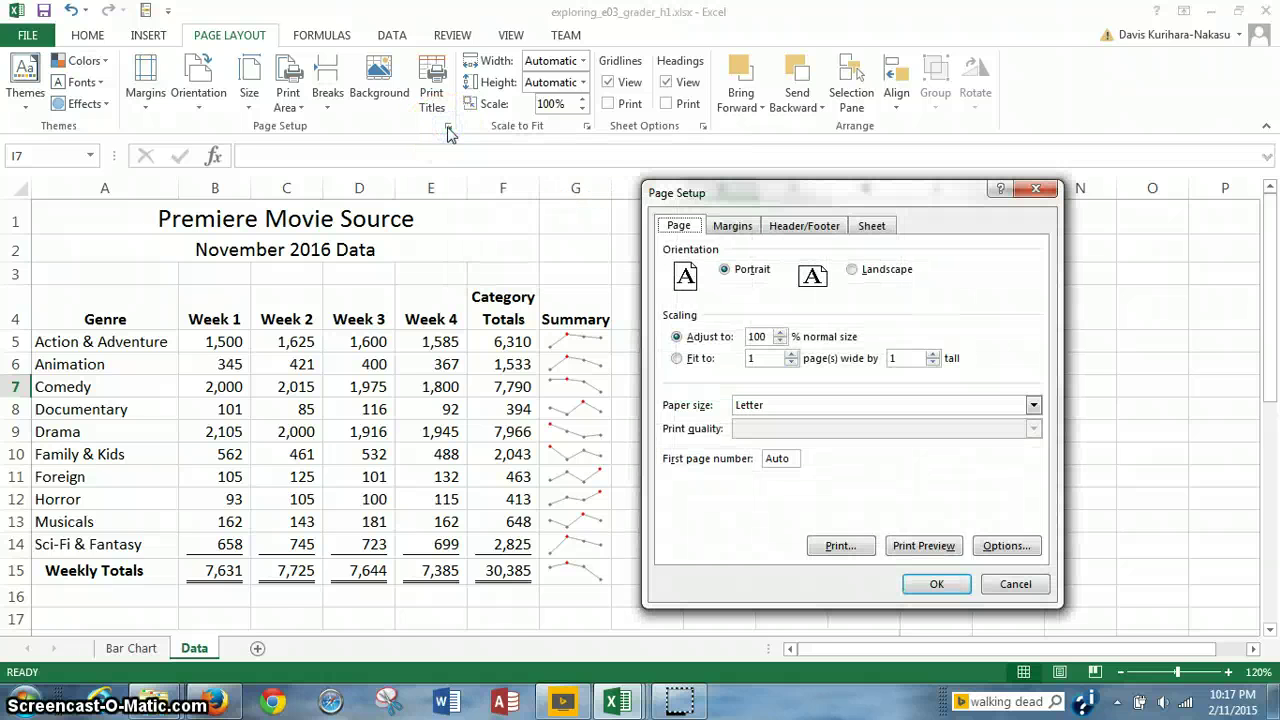
{"action": "left_click", "coordinate": [779, 226]}
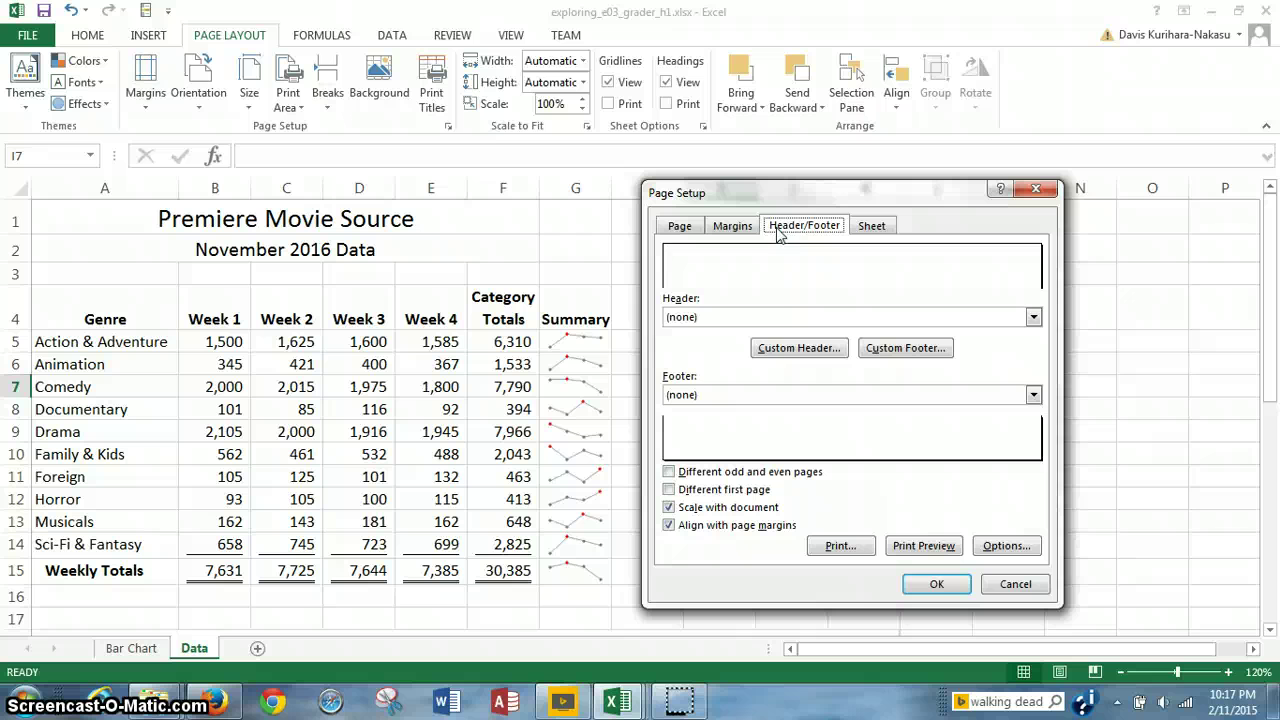
{"action": "left_click", "coordinate": [896, 352]}
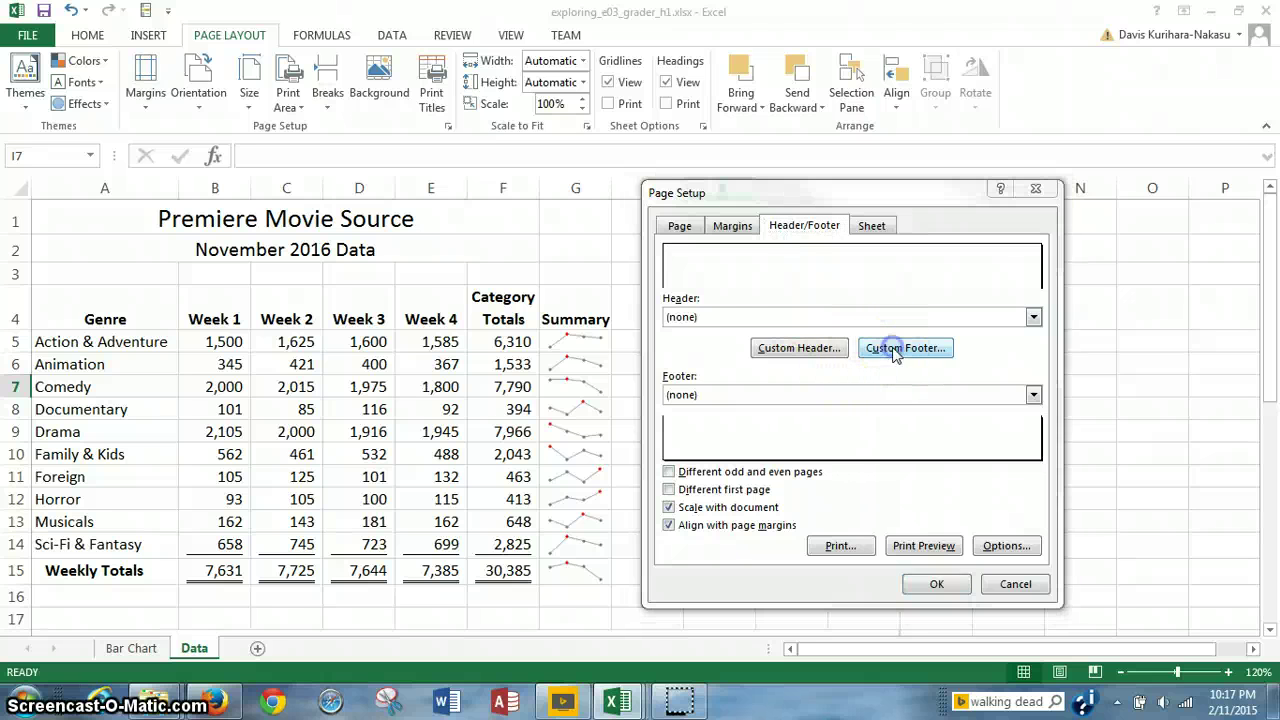
{"action": "left_click", "coordinate": [665, 454]}
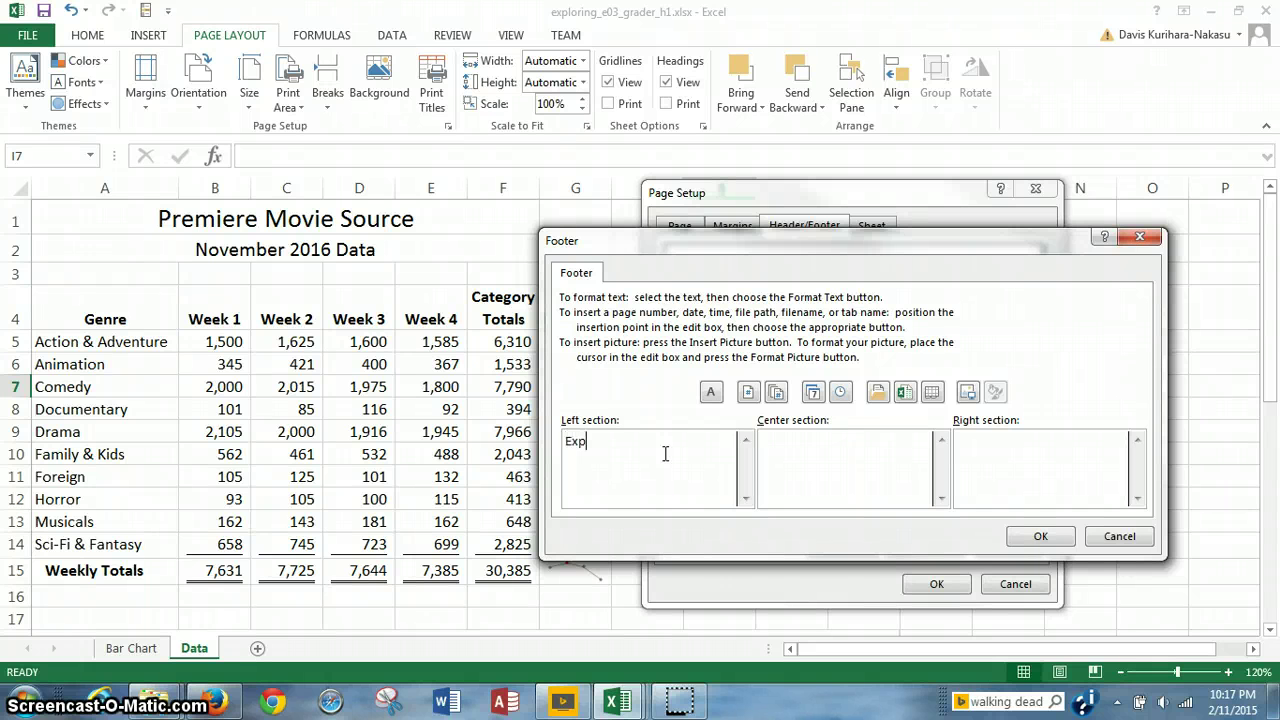
{"action": "type", "text": "Exploring Series"}
- Insert the sheet name in the footer's center section and the file name in the right section, and check the print preview
{"action": "left_click", "coordinate": [808, 452]}
{"action": "left_click", "coordinate": [869, 442]}
{"action": "left_click", "coordinate": [932, 392]}
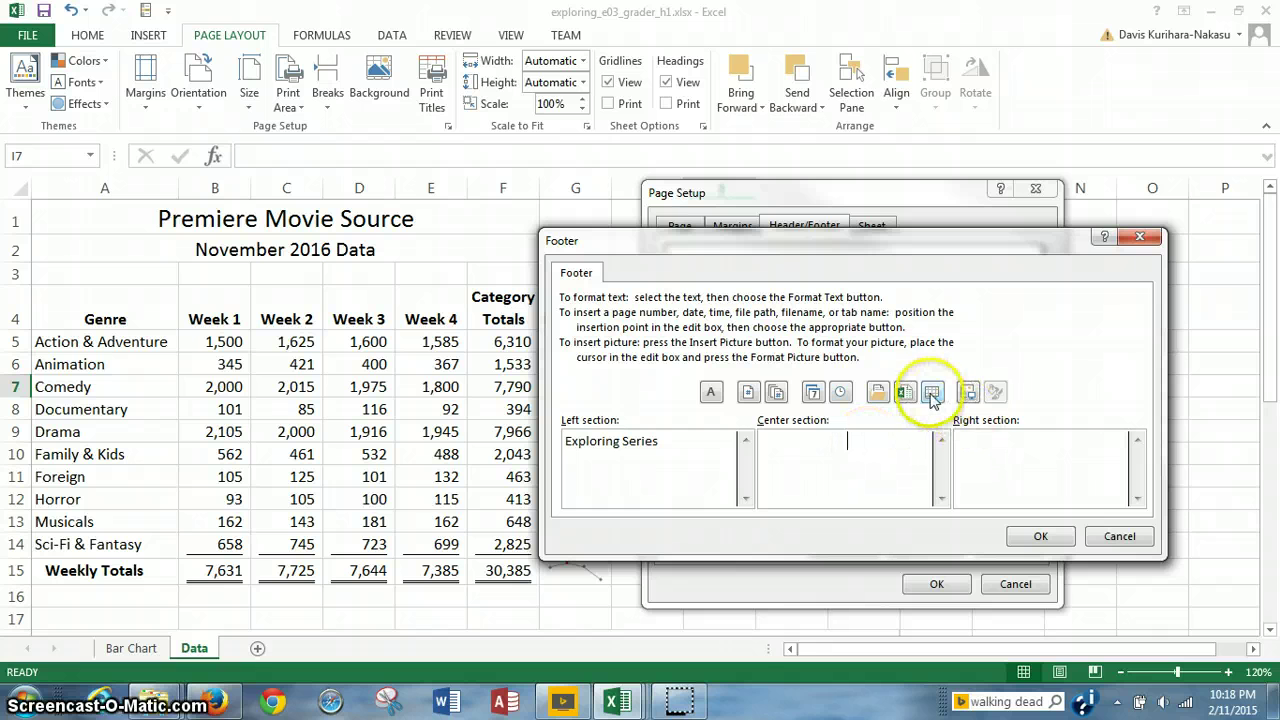
{"action": "left_click", "coordinate": [1054, 436]}
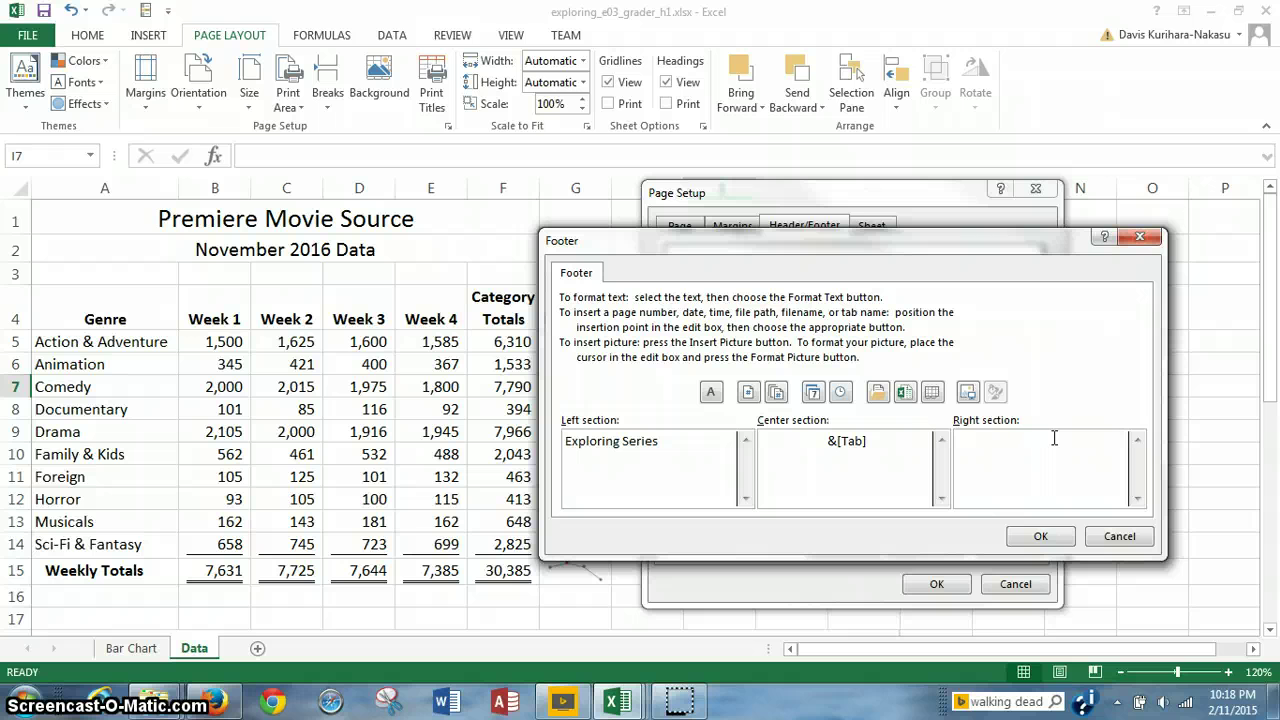
{"action": "left_click", "coordinate": [904, 392]}
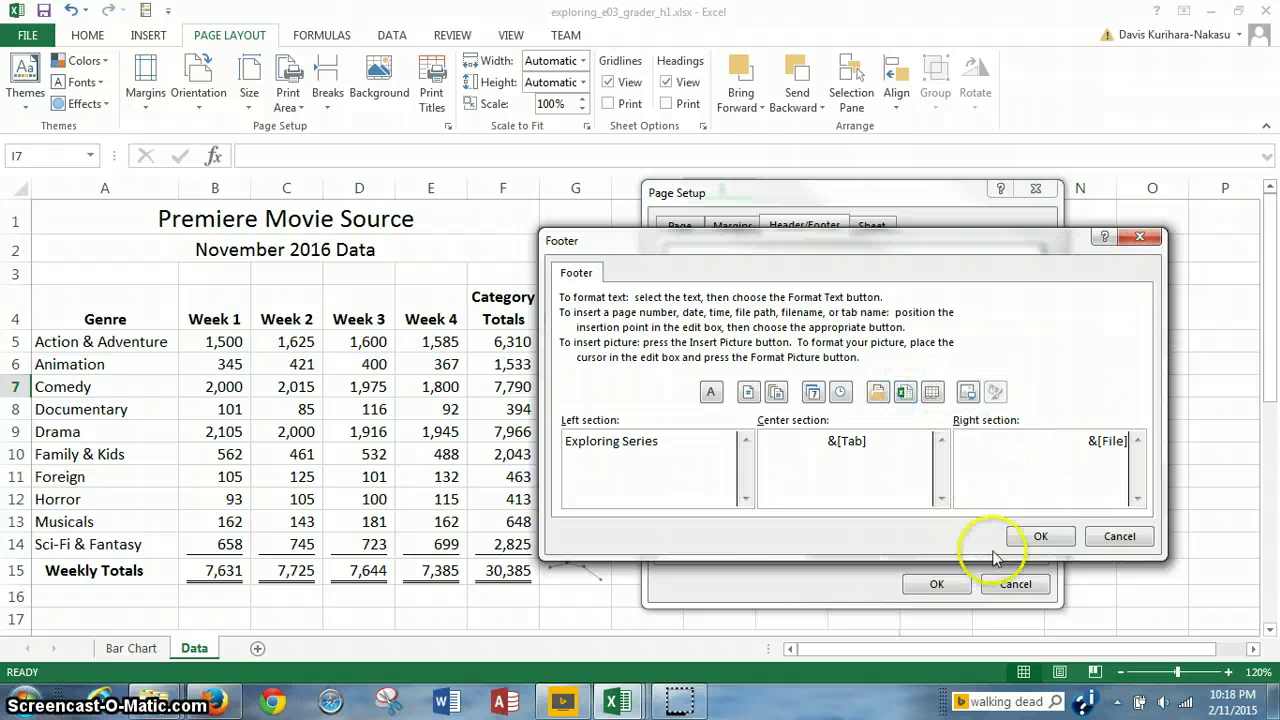
{"action": "left_click", "coordinate": [1037, 537]}
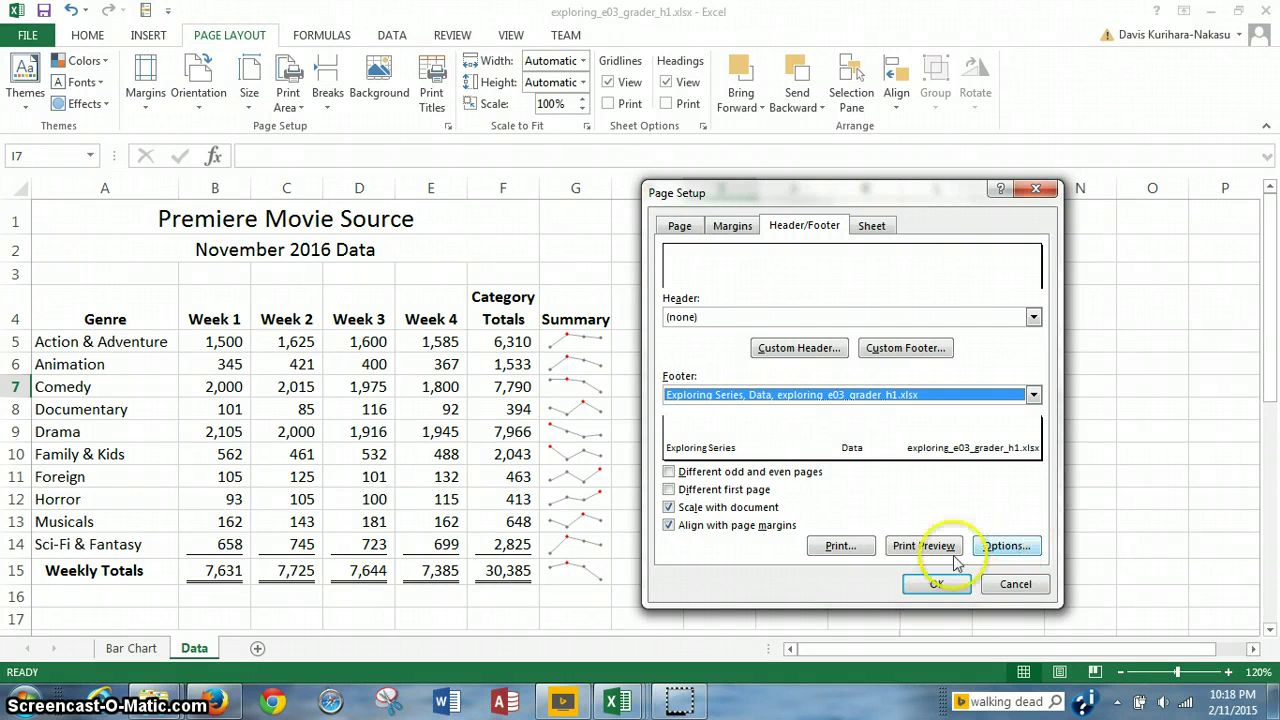
{"action": "left_click", "coordinate": [925, 546]}
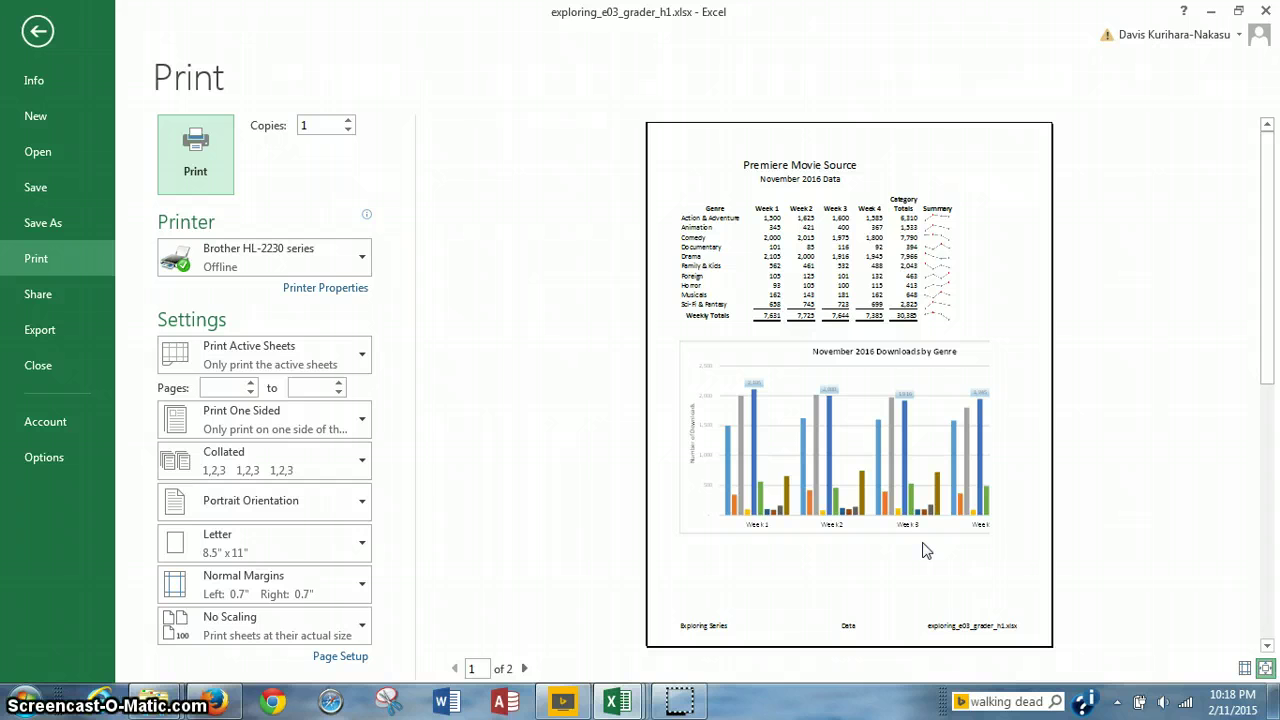
{"action": "left_click", "coordinate": [39, 33]}
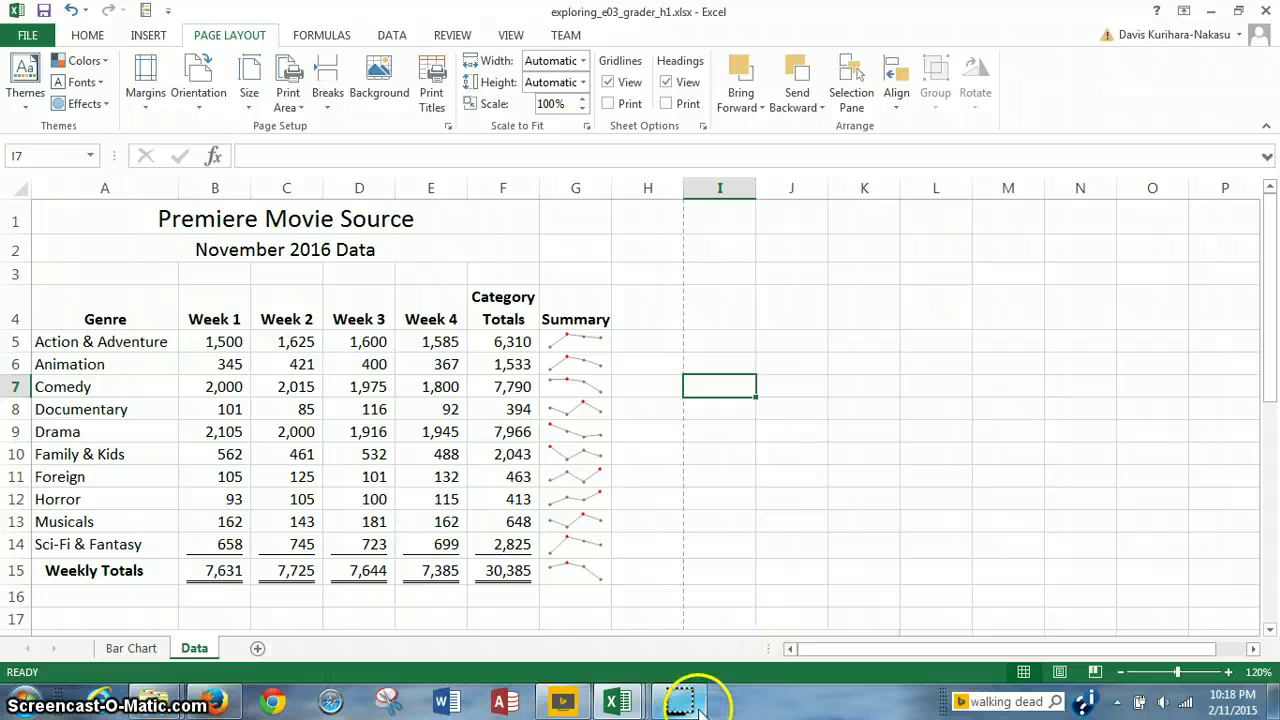
{"action": "mouse_move", "coordinate": [700, 707]}
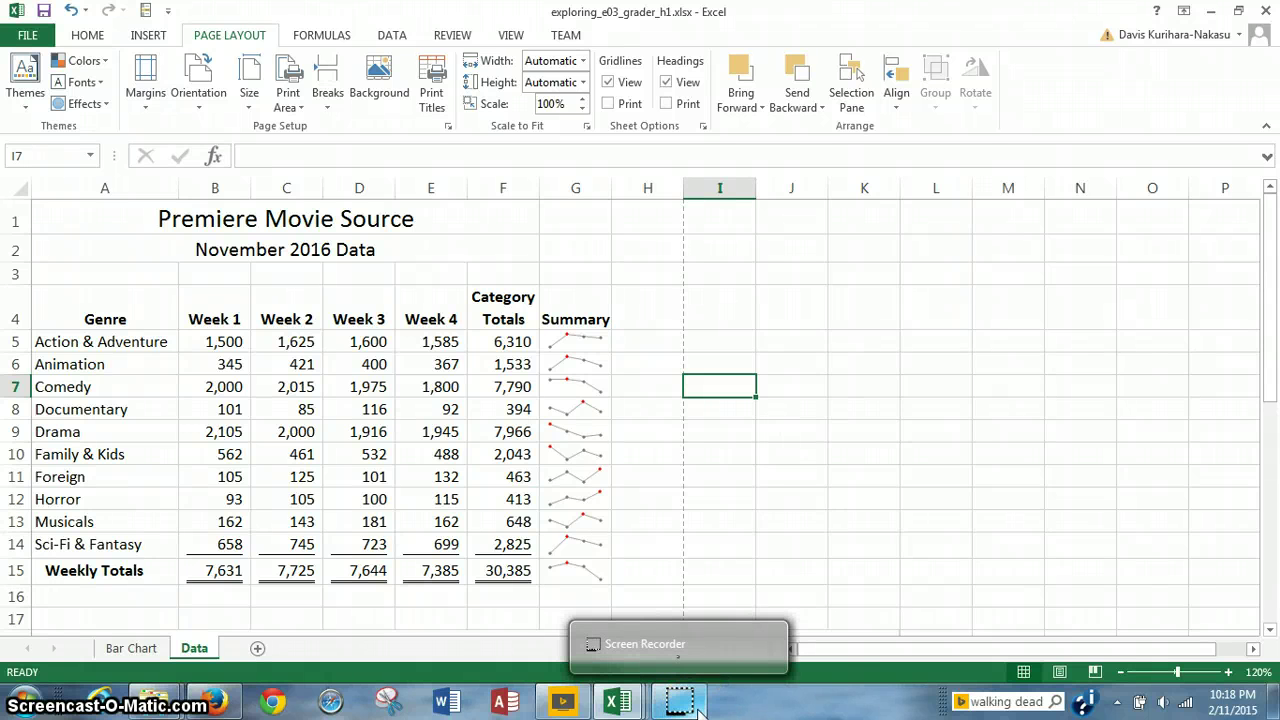
{"action": "left_click", "coordinate": [697, 705]}
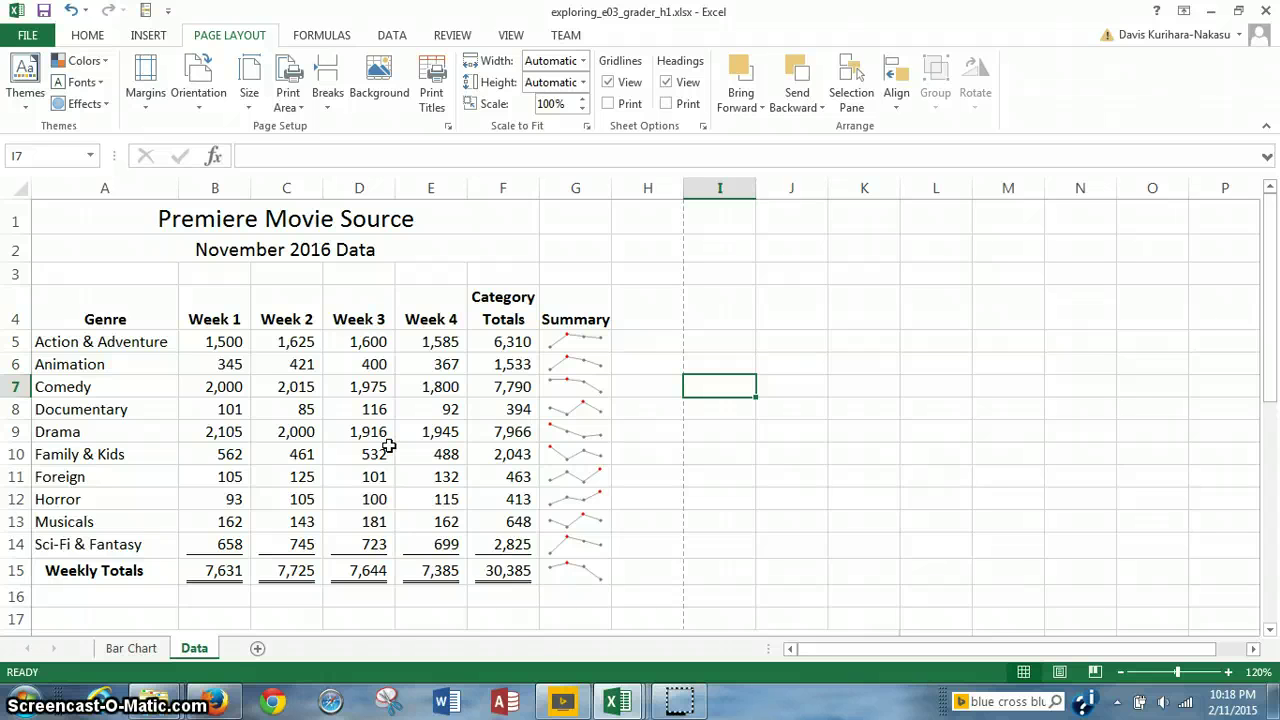
- Set the Data sheet's page orientation to Landscape
{"action": "left_click", "coordinate": [660, 370]}
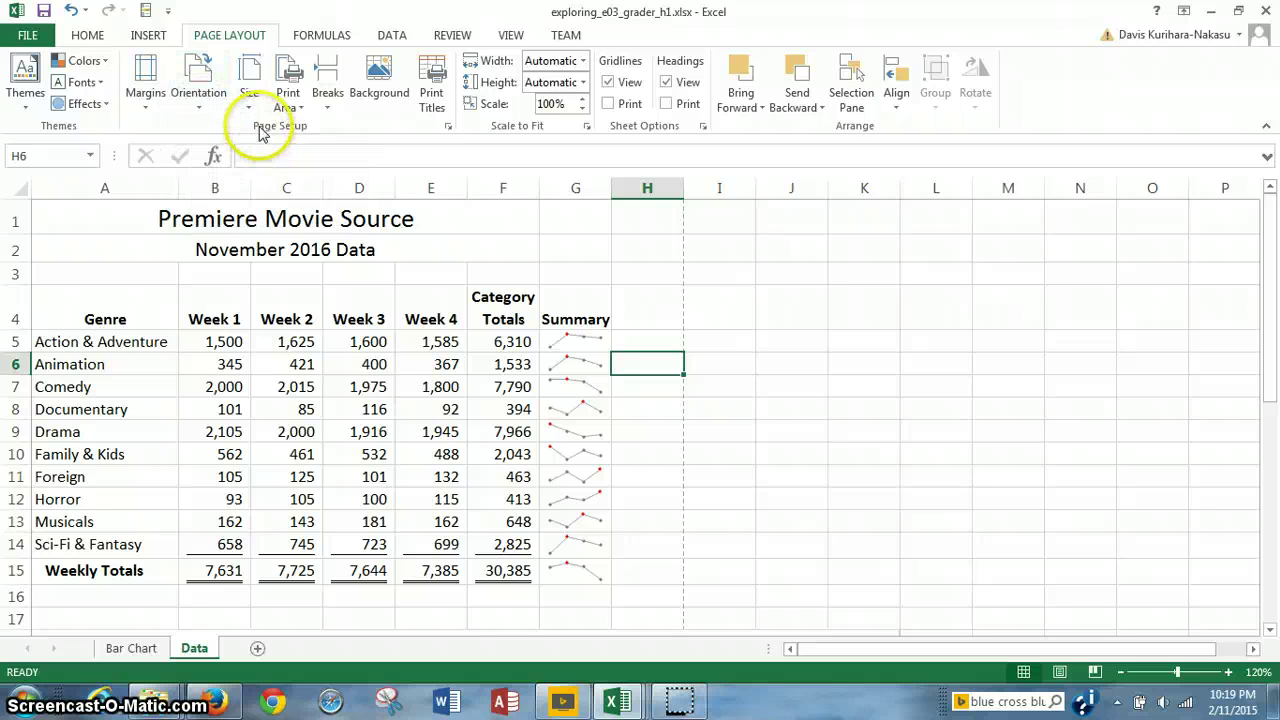
{"action": "left_click", "coordinate": [198, 115]}
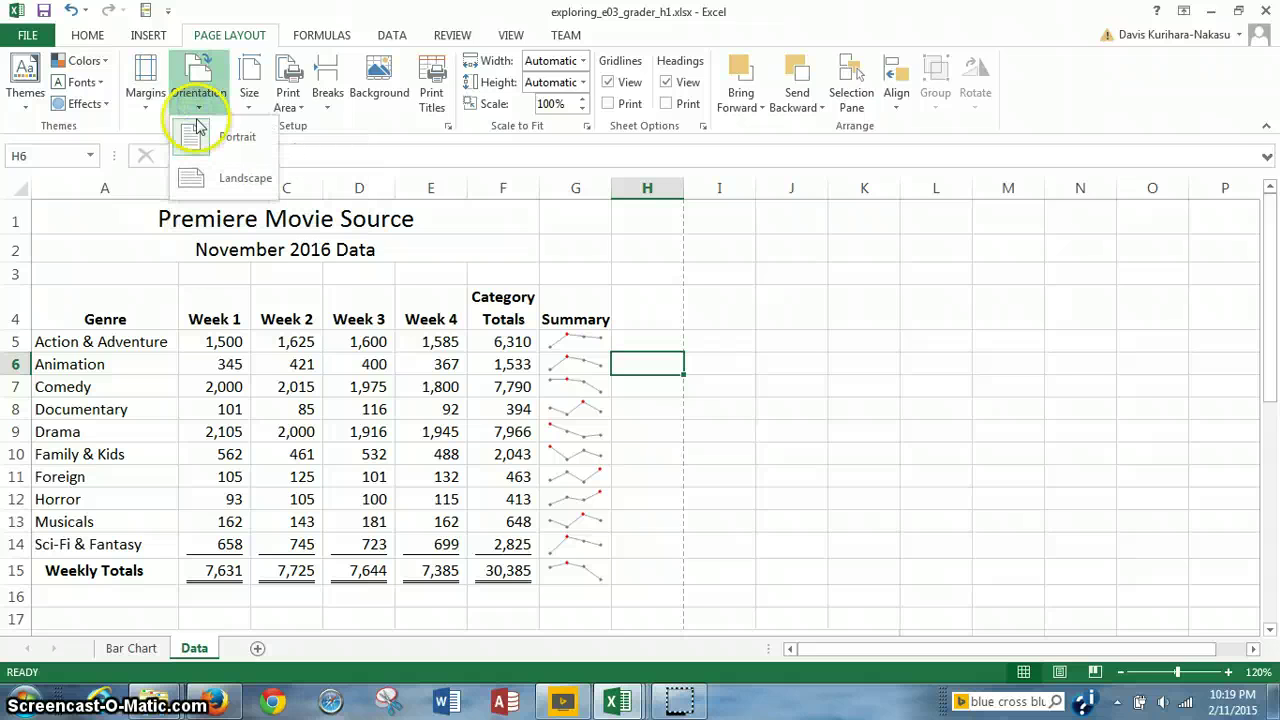
{"action": "left_click", "coordinate": [224, 186]}
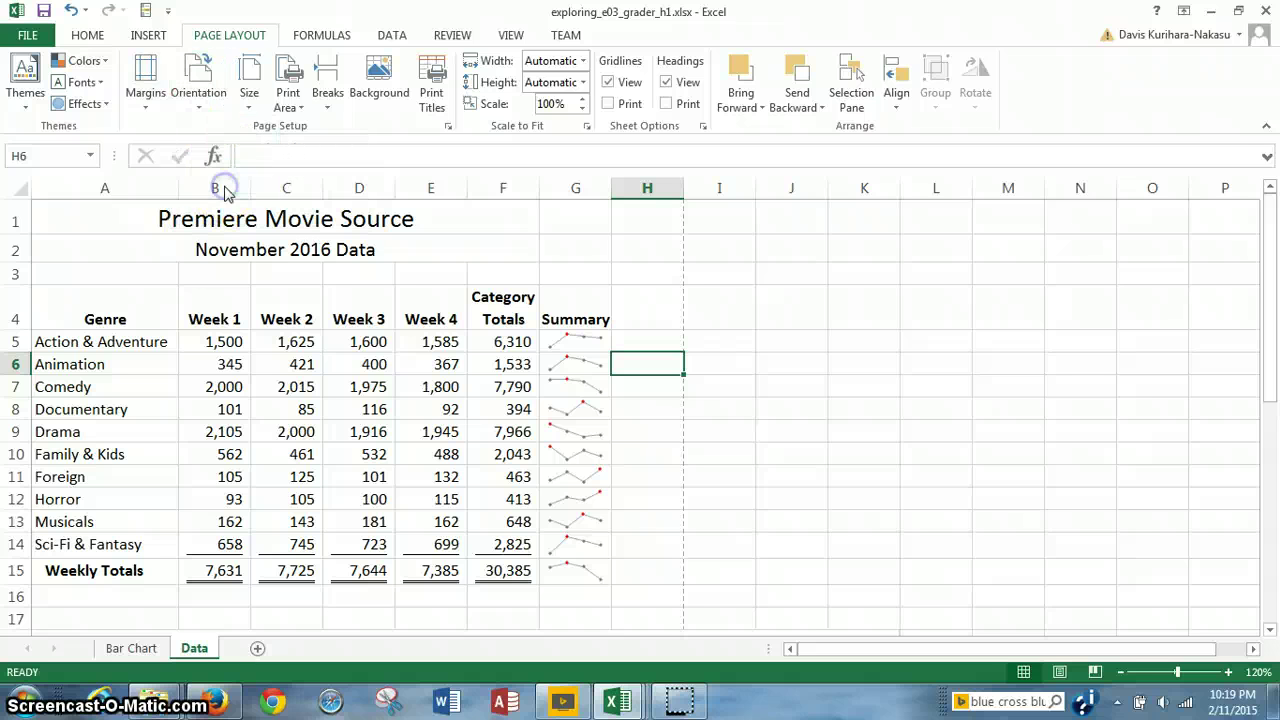
{"action": "left_click", "coordinate": [199, 106]}
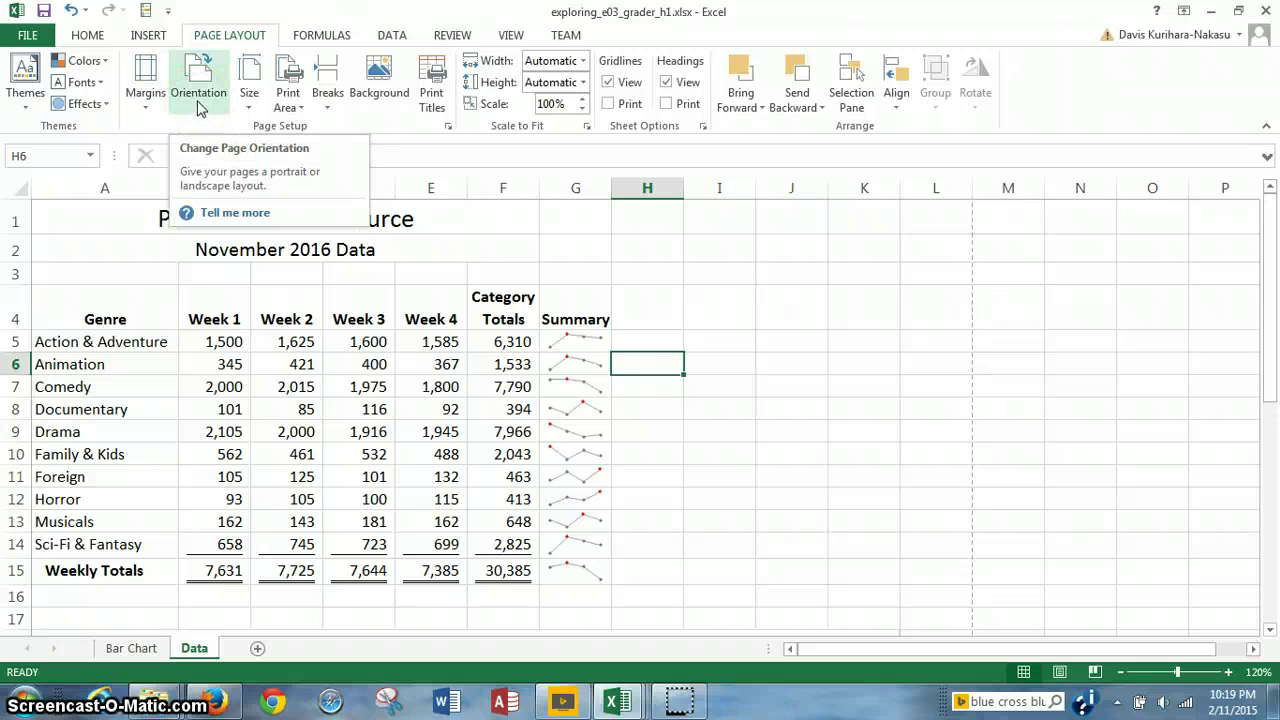
{"action": "left_click", "coordinate": [199, 106]}
{"action": "left_click", "coordinate": [197, 100]}
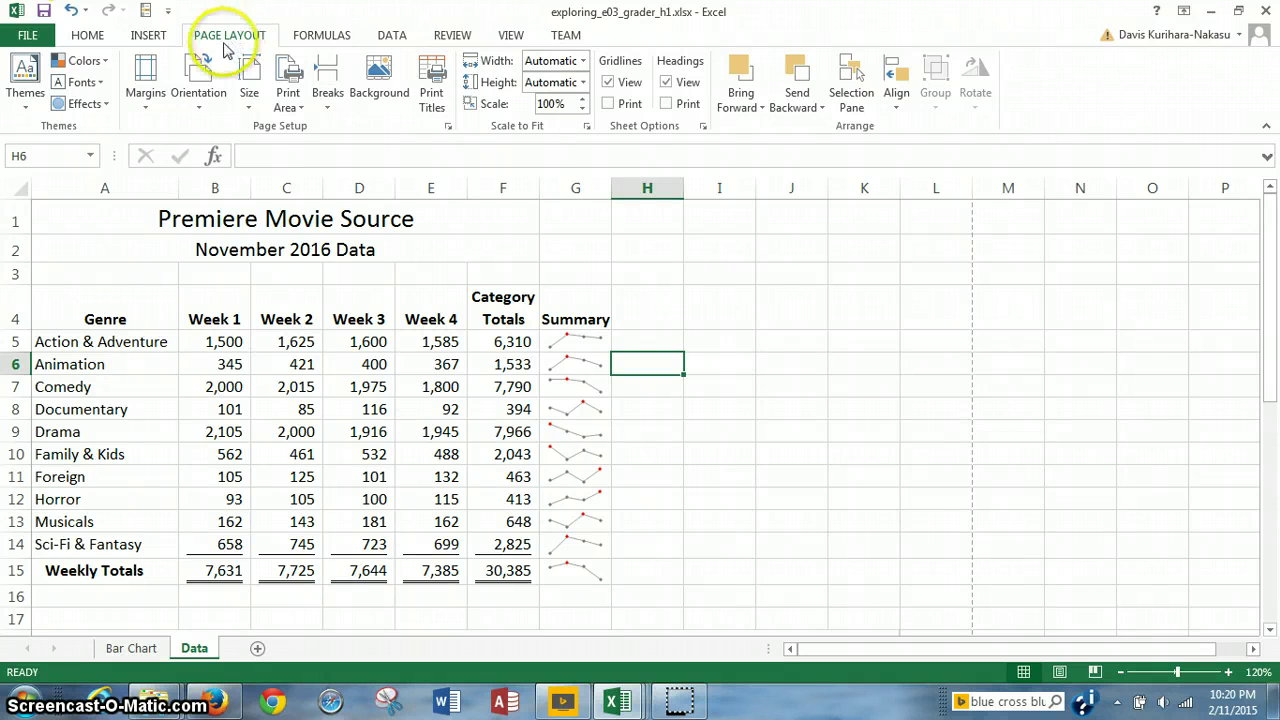
- Set custom left and right page margins of 0.2 for the Data sheet
{"action": "left_click", "coordinate": [146, 110]}
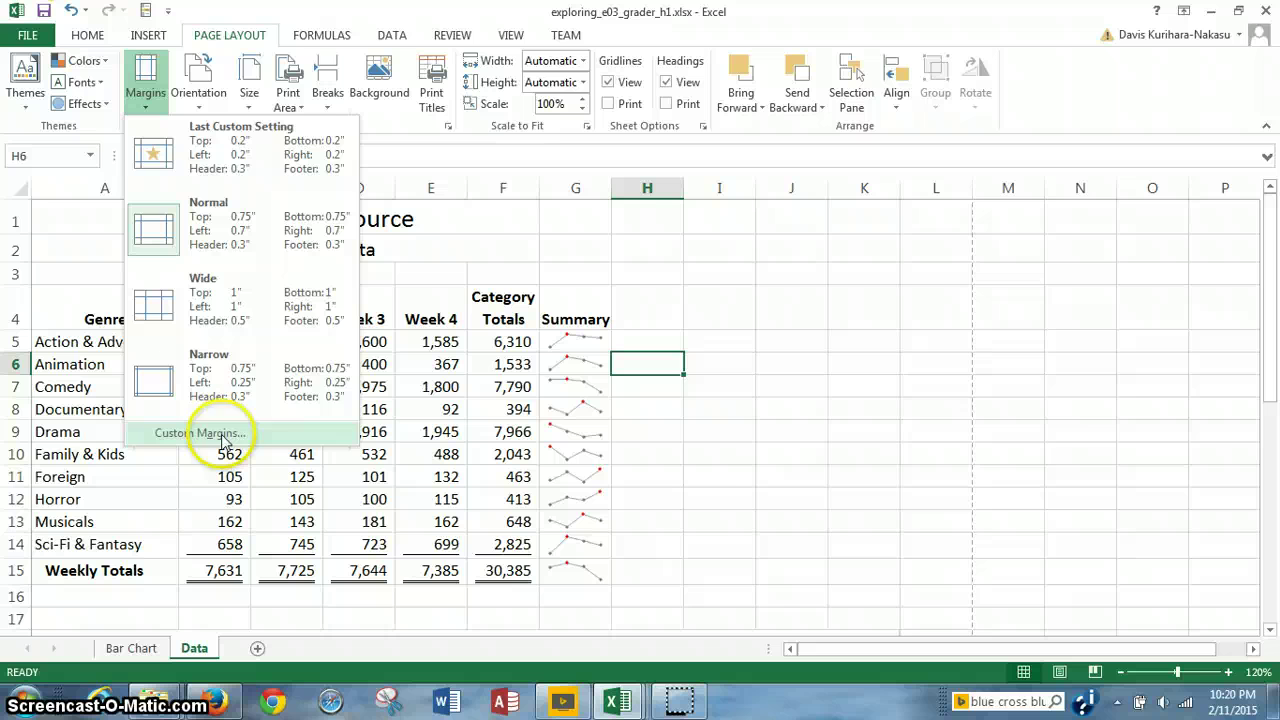
{"action": "left_click", "coordinate": [263, 438]}
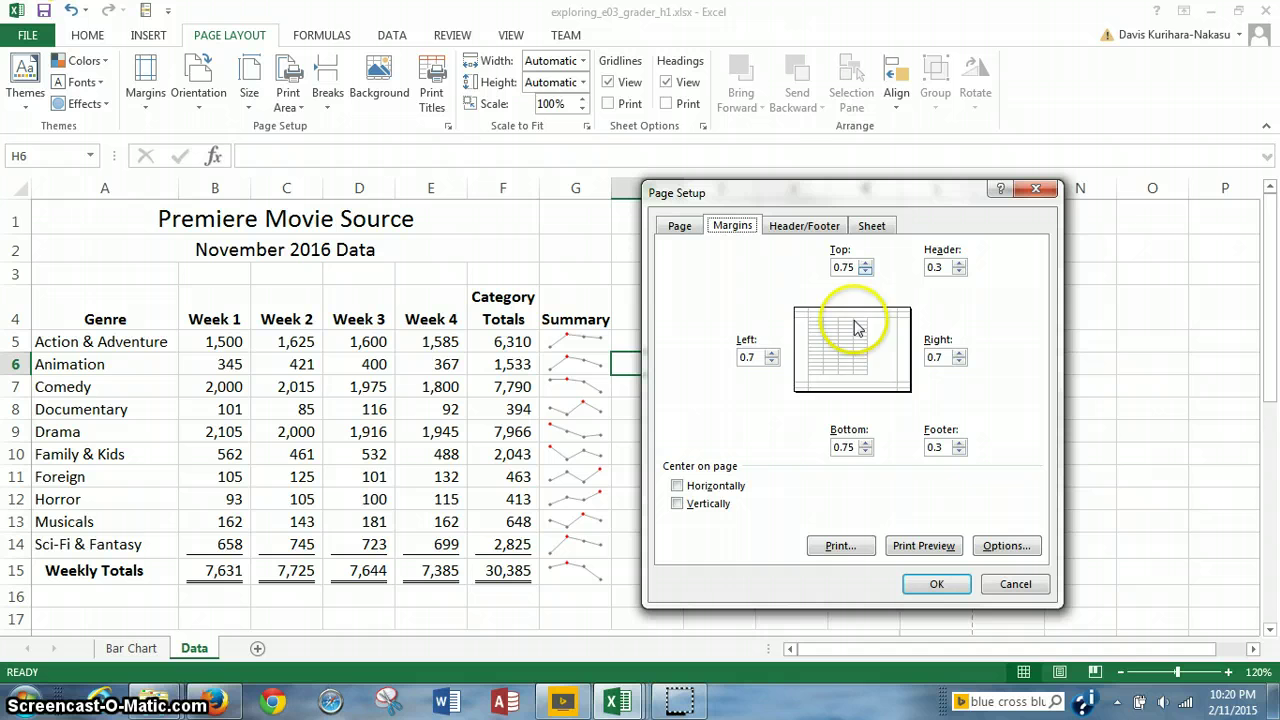
{"action": "left_click", "coordinate": [771, 362]}
{"action": "left_click", "coordinate": [771, 362]}
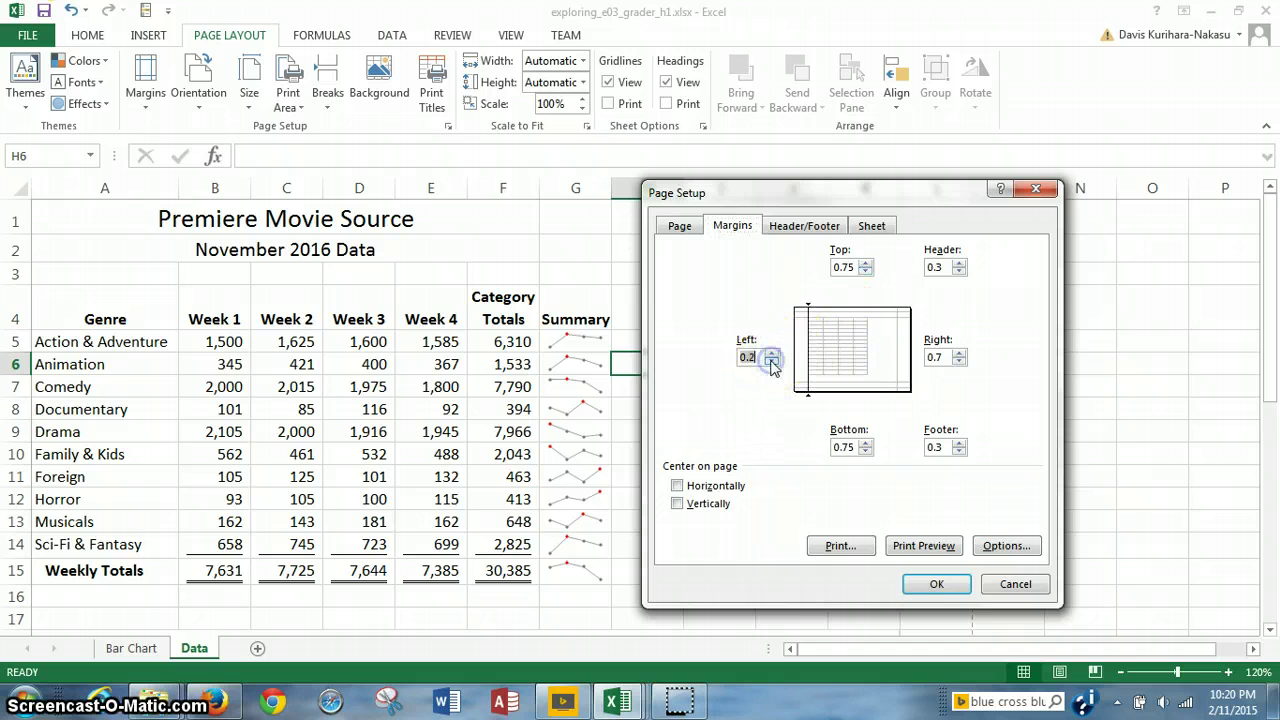
{"action": "left_click", "coordinate": [959, 362]}
{"action": "left_click", "coordinate": [960, 364]}
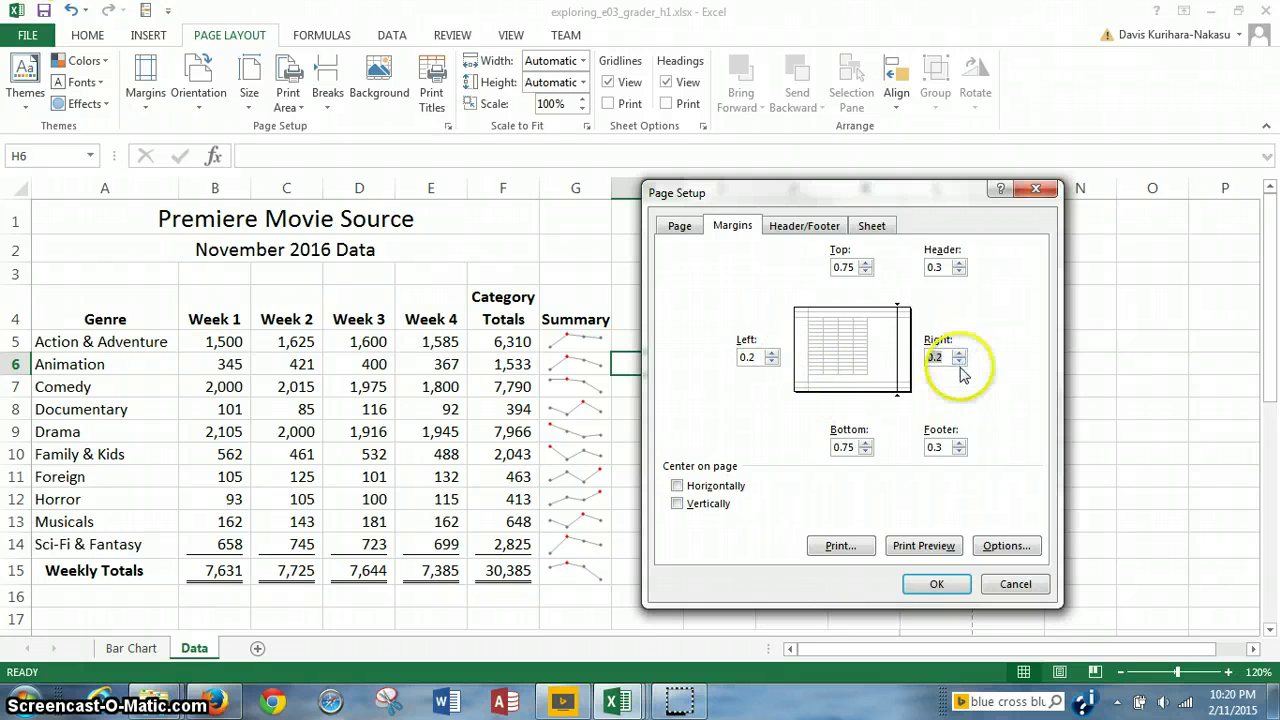
- Set the Data sheet's bottom and top margins to 0.2 and apply the page setup
{"action": "left_click", "coordinate": [865, 452]}
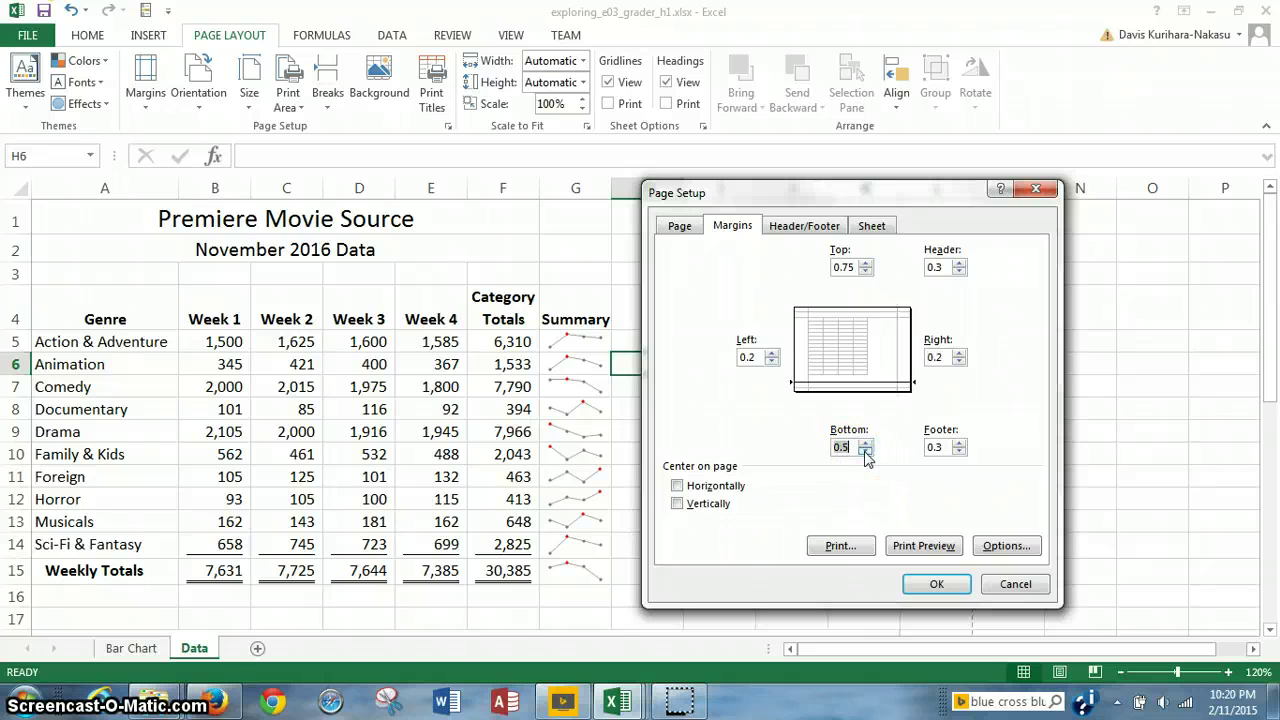
{"action": "left_click", "coordinate": [865, 452]}
{"action": "left_click", "coordinate": [865, 452]}
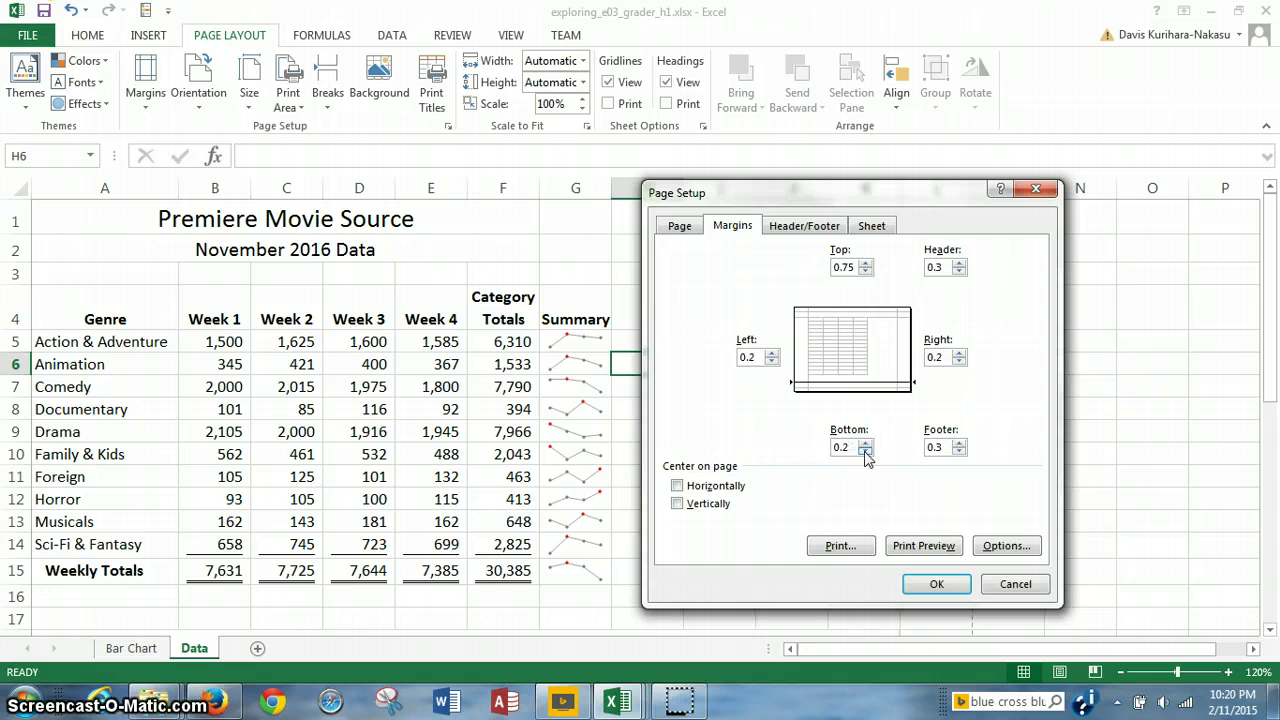
{"action": "left_click", "coordinate": [865, 452]}
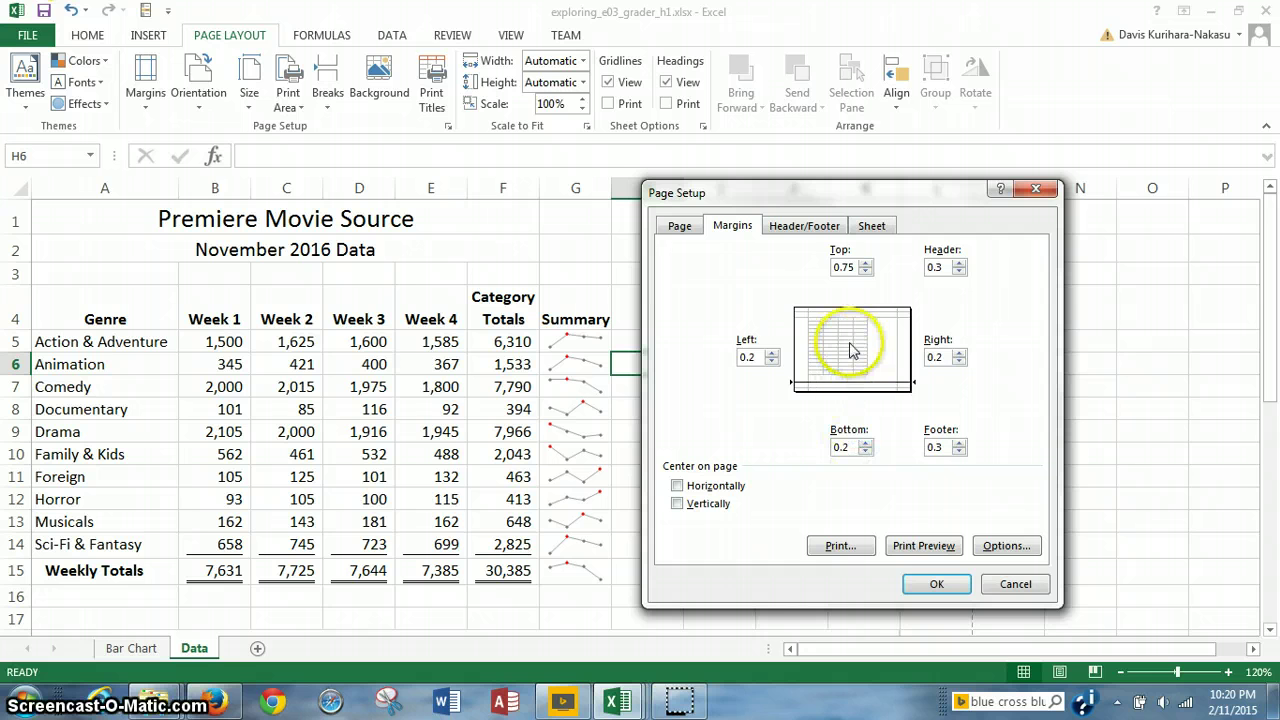
{"action": "left_click", "coordinate": [866, 272]}
{"action": "left_click", "coordinate": [866, 272]}
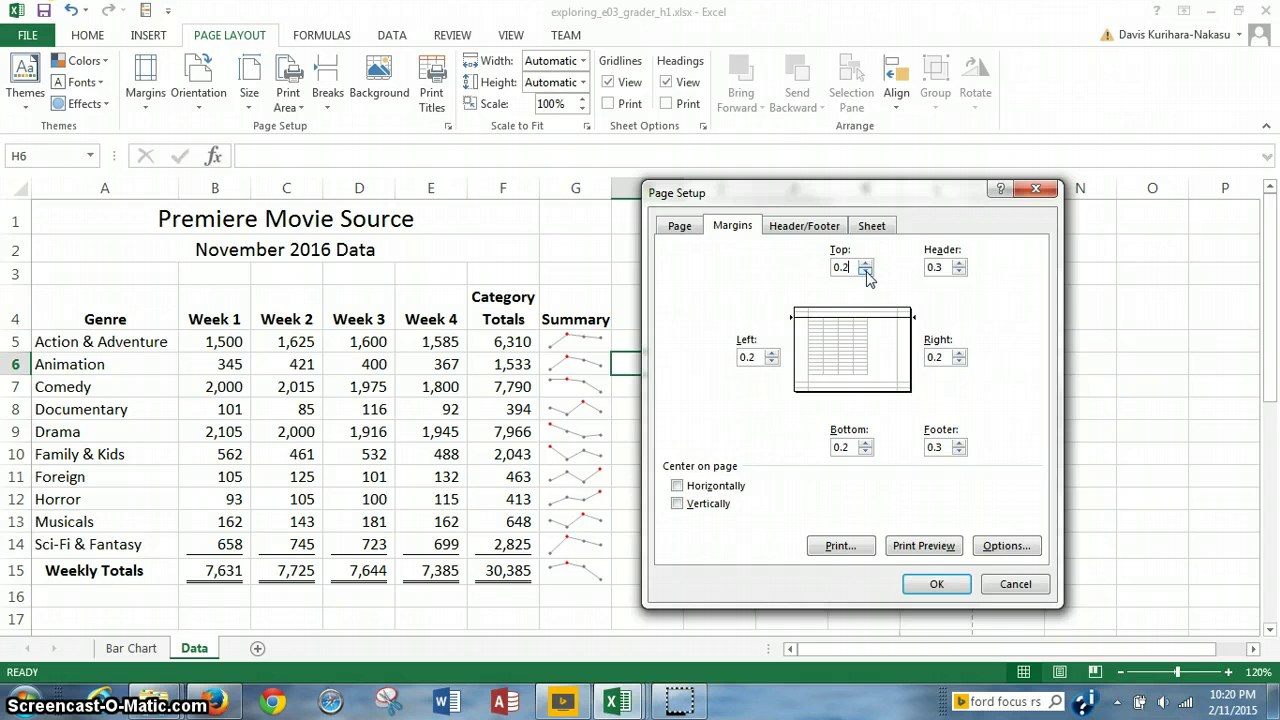
{"action": "left_click", "coordinate": [929, 587]}
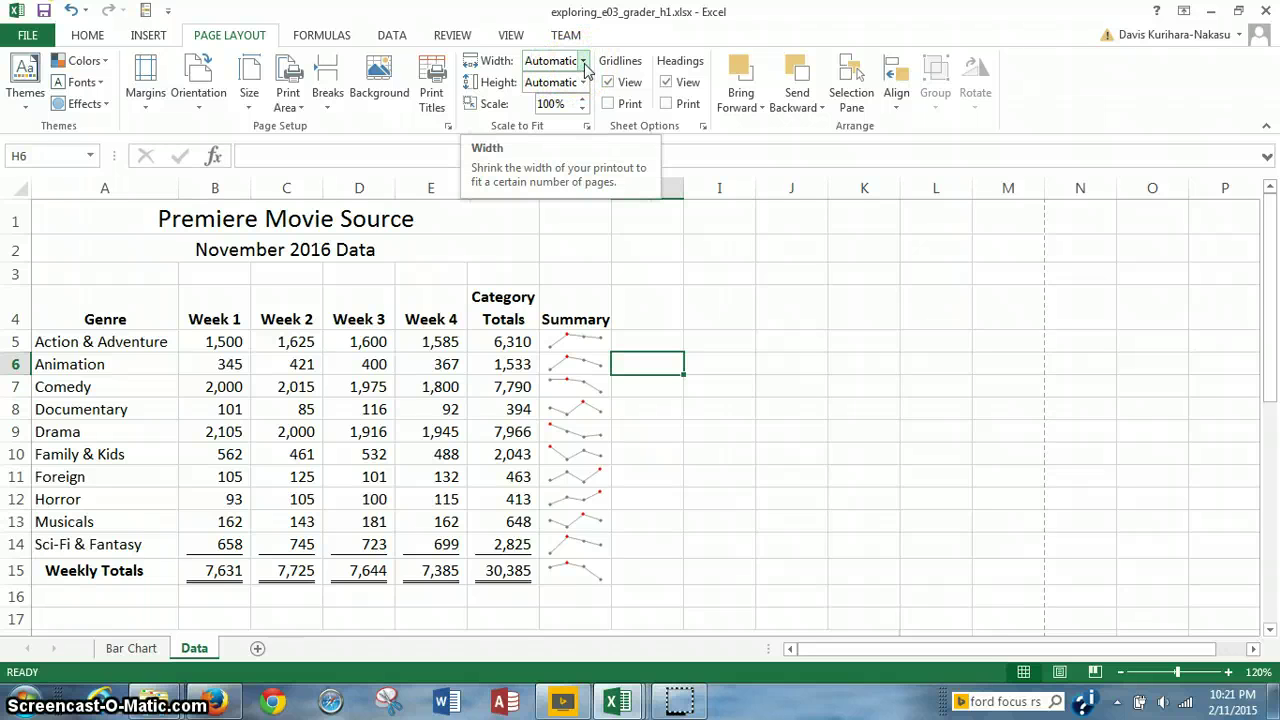
- Scale the Data sheet's printout to fit 1 page wide and 1 page tall
{"action": "left_click", "coordinate": [584, 62]}
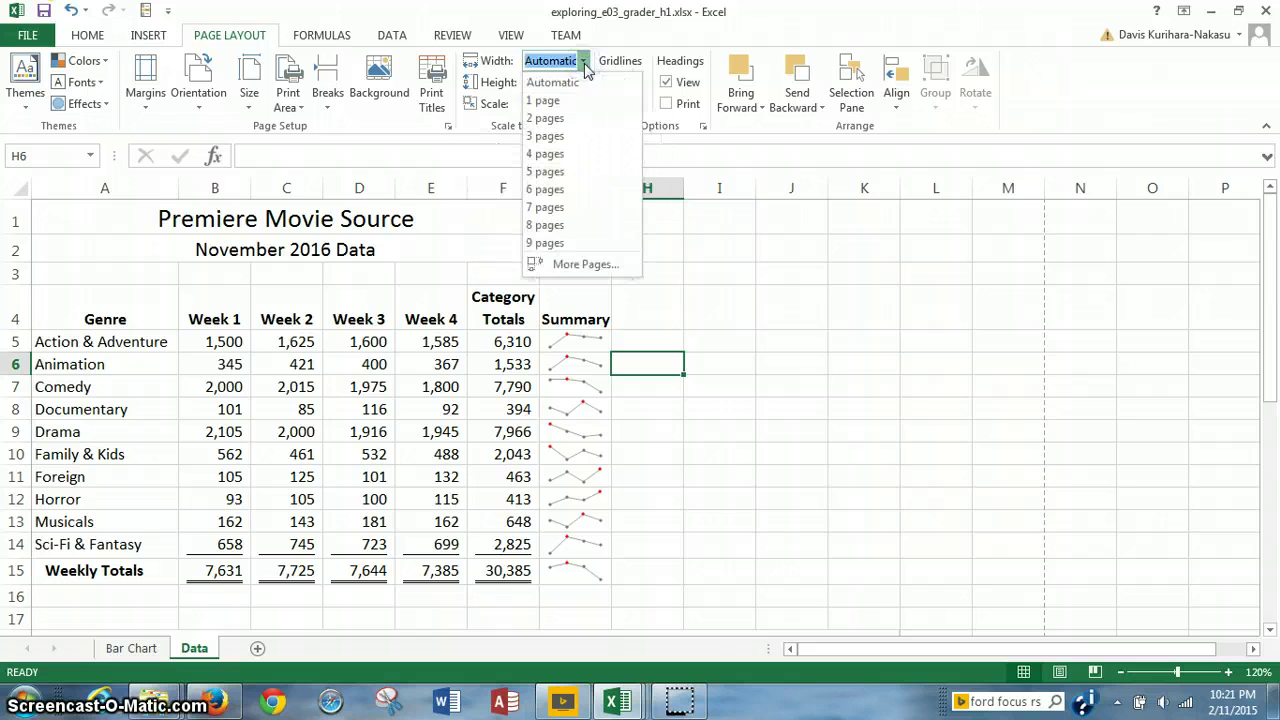
{"action": "left_click", "coordinate": [546, 101]}
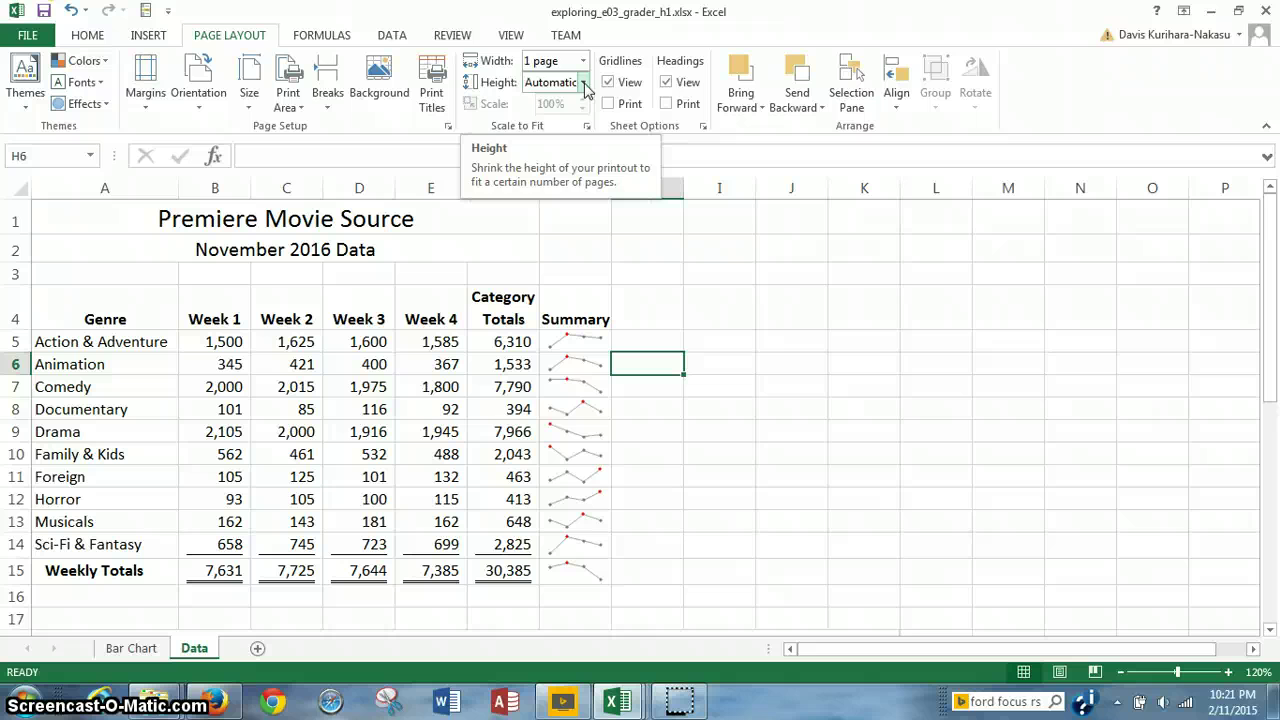
{"action": "left_click", "coordinate": [584, 86]}
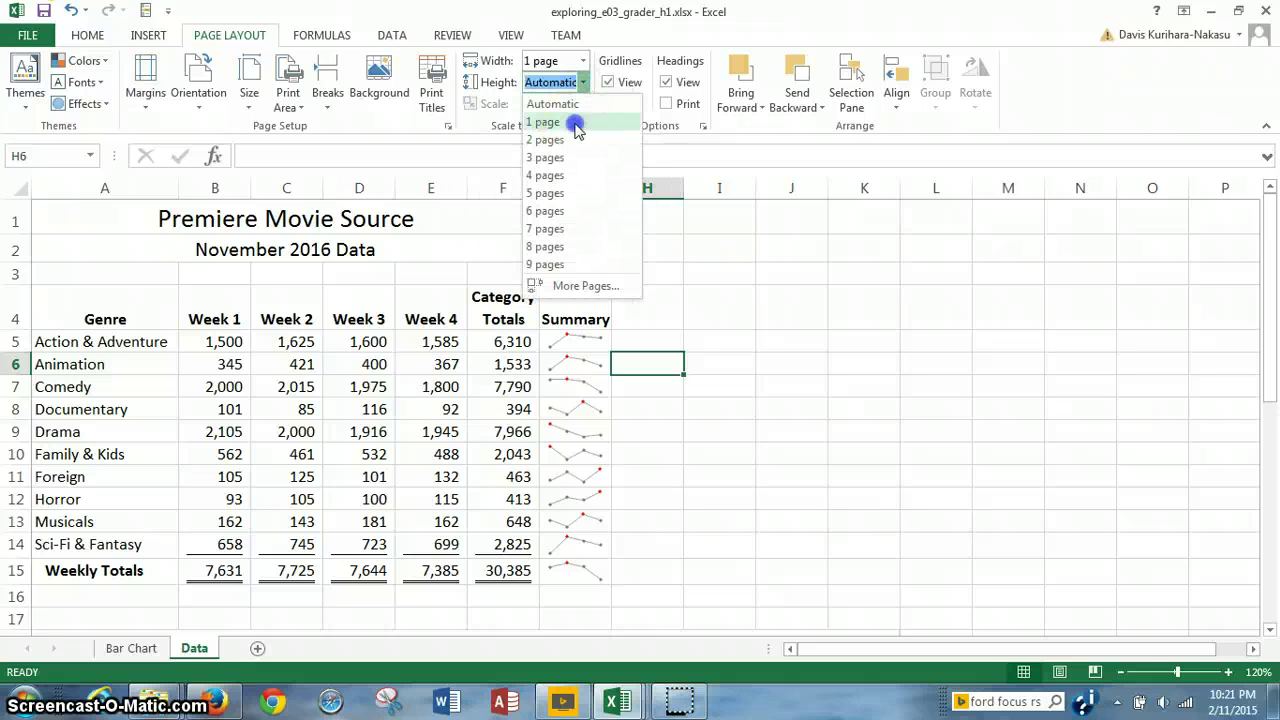
{"action": "left_click", "coordinate": [577, 124]}
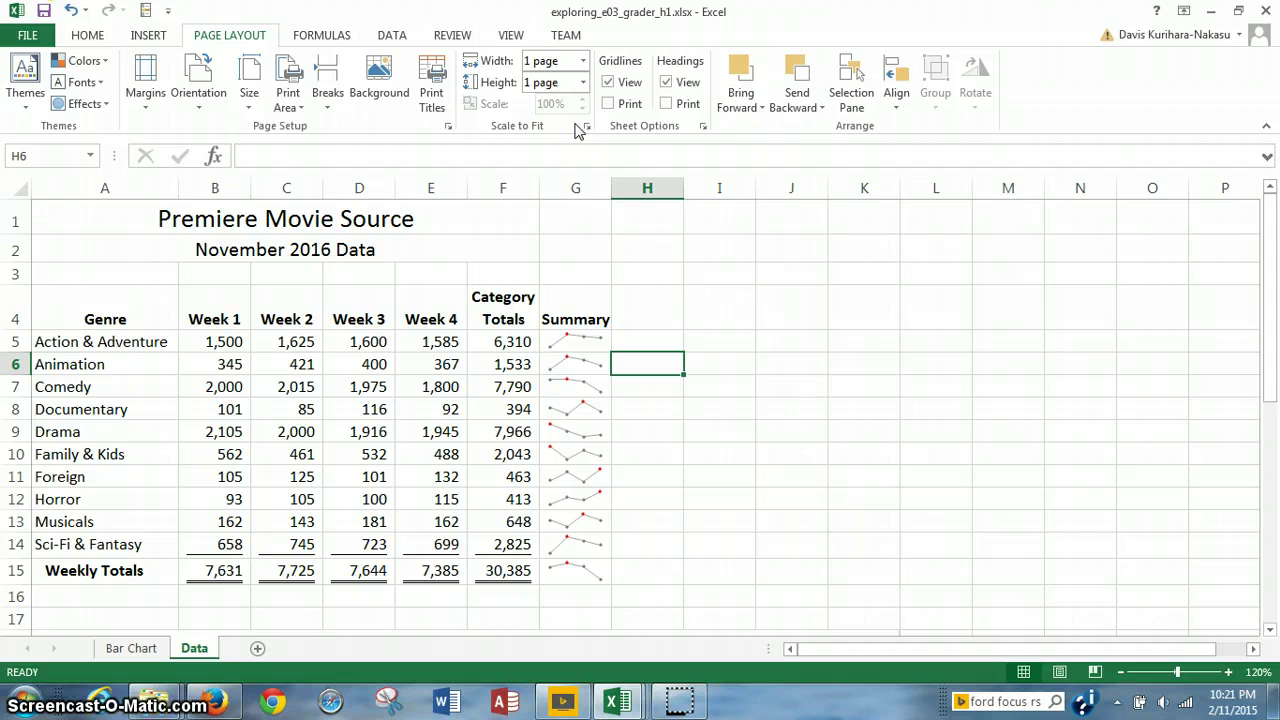
{"action": "left_click", "coordinate": [634, 249]}
{"action": "left_click", "coordinate": [174, 657]}
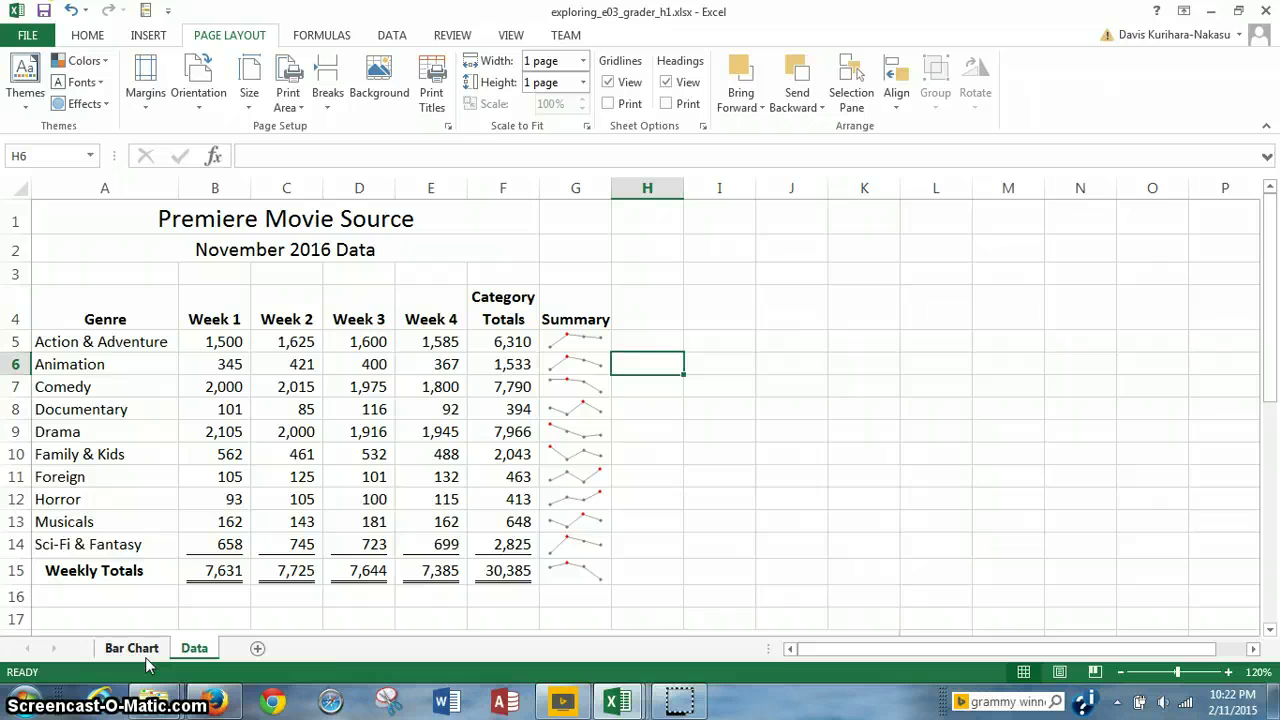
{"action": "left_click", "coordinate": [134, 656]}
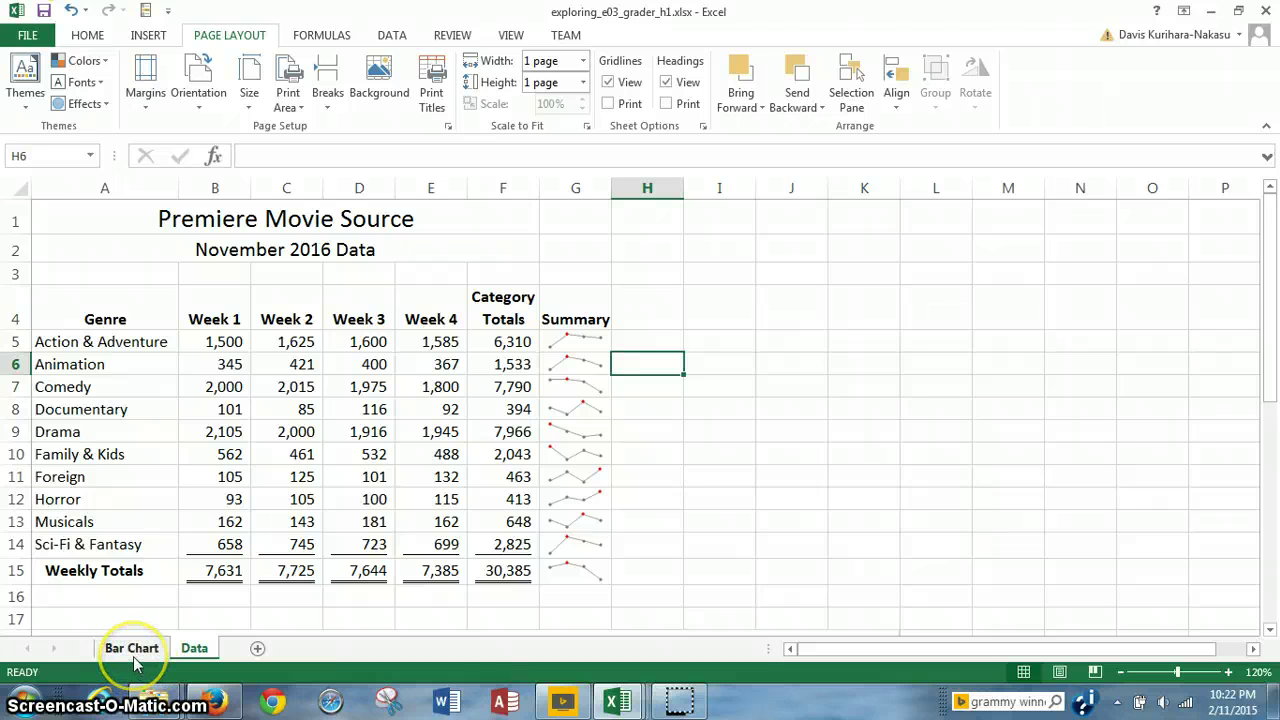
{"action": "left_click", "coordinate": [193, 648]}
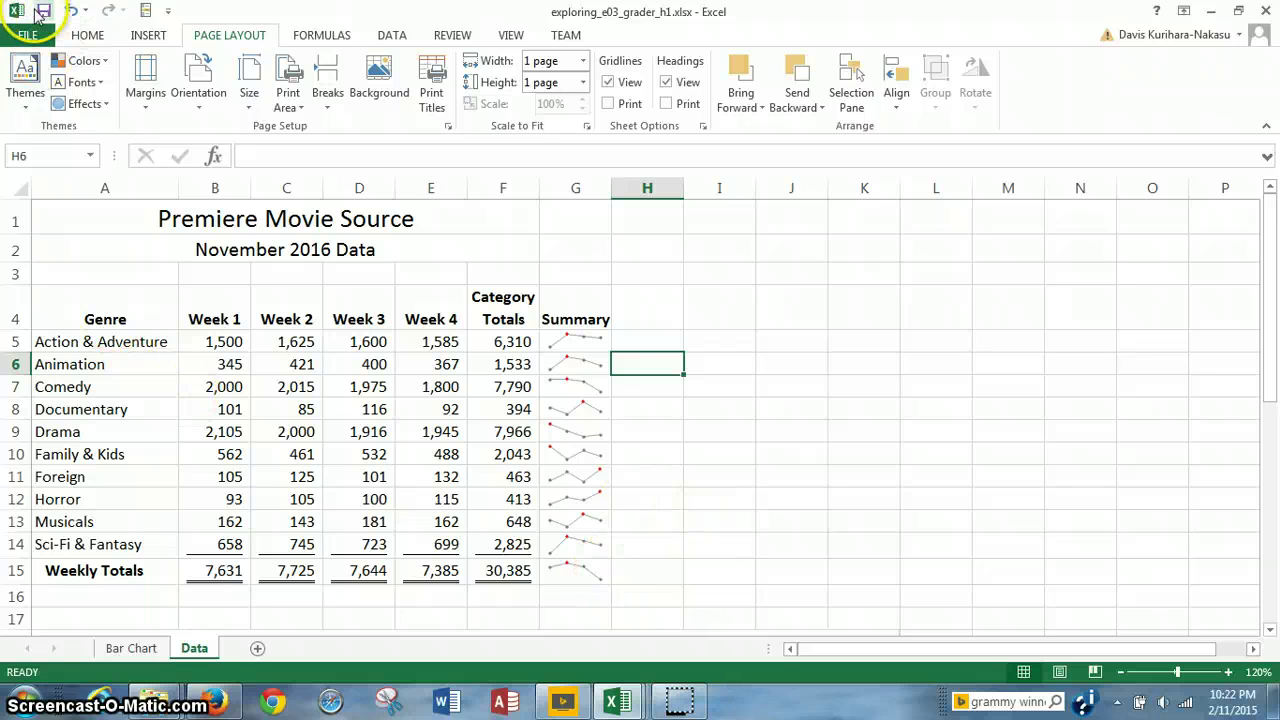
- Save the finished exploring_e03_grader_h1.xlsx workbook and close it
{"action": "left_click", "coordinate": [42, 11]}
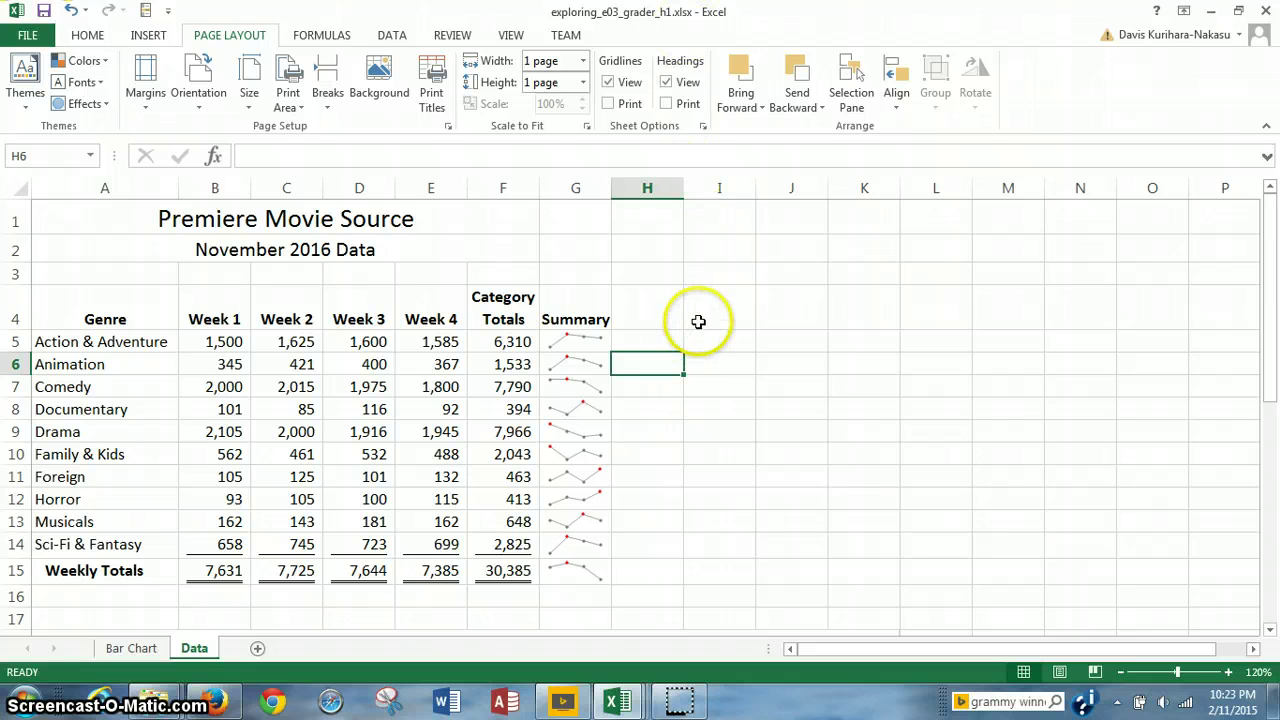
{"action": "left_click", "coordinate": [1264, 12]}
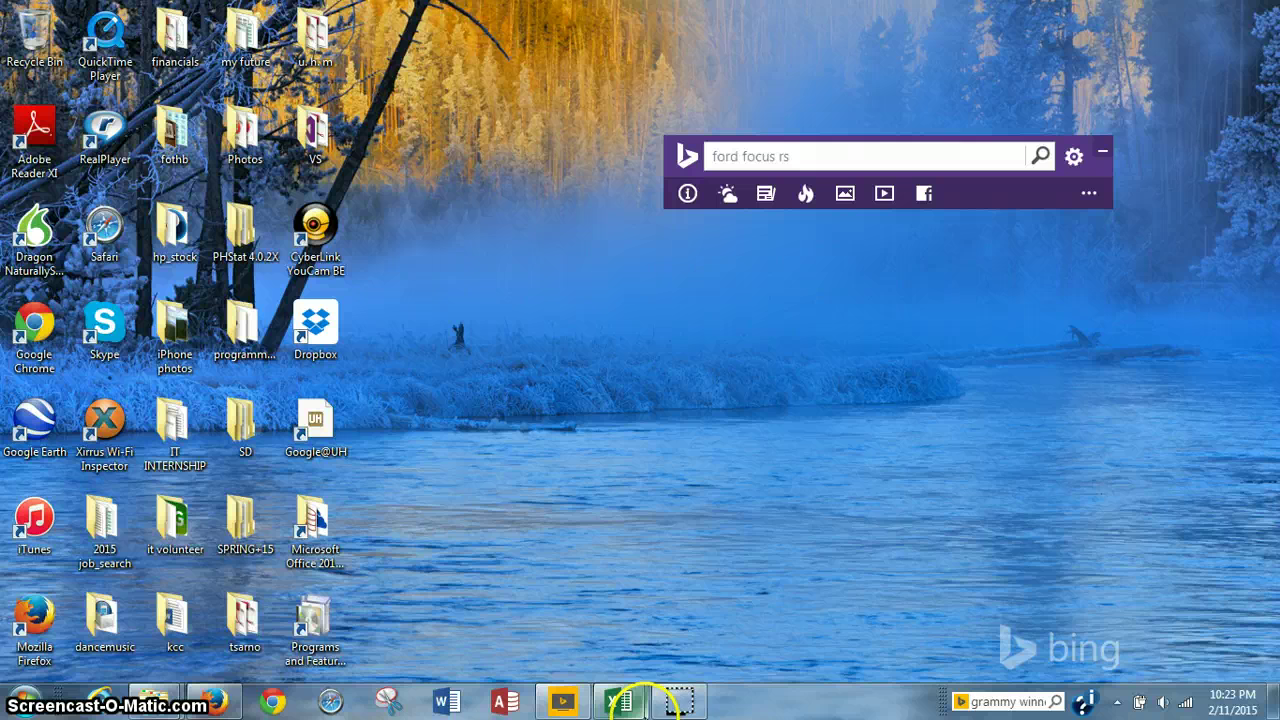
- Switch to Firefox and bring up the Pegasus Login page for the course site
{"action": "mouse_move", "coordinate": [216, 702]}
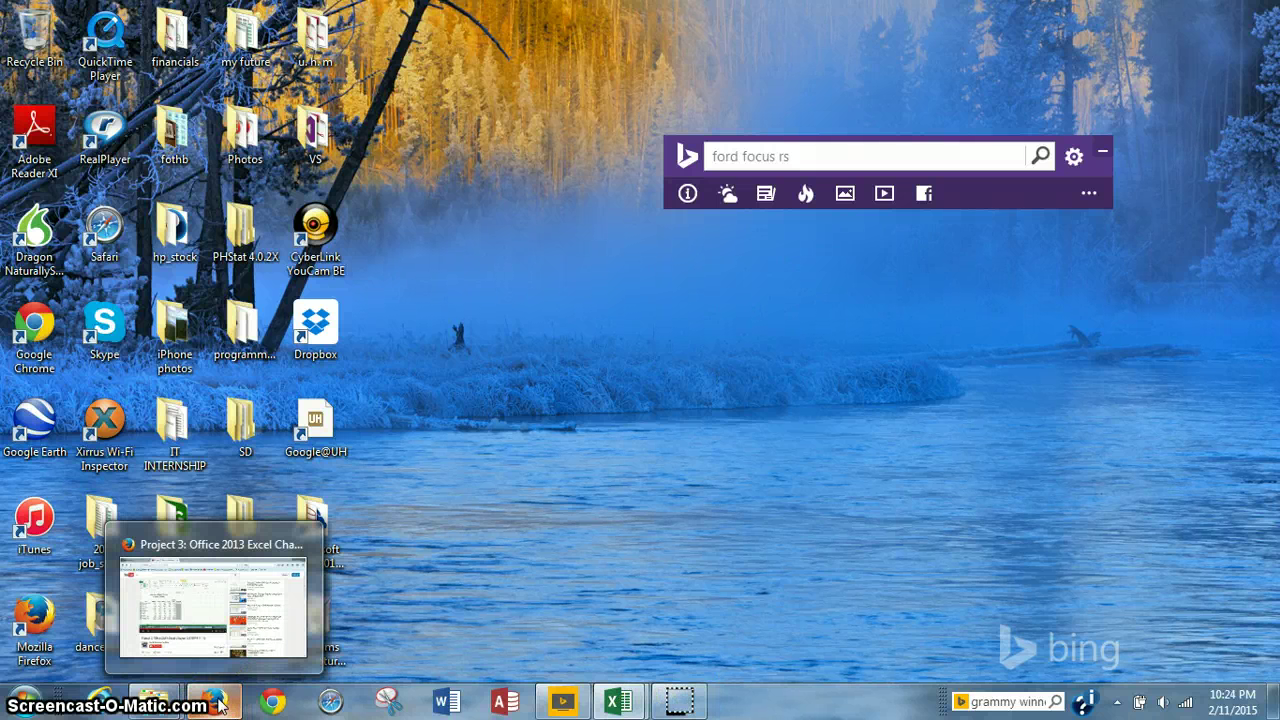
{"action": "left_click", "coordinate": [218, 703]}
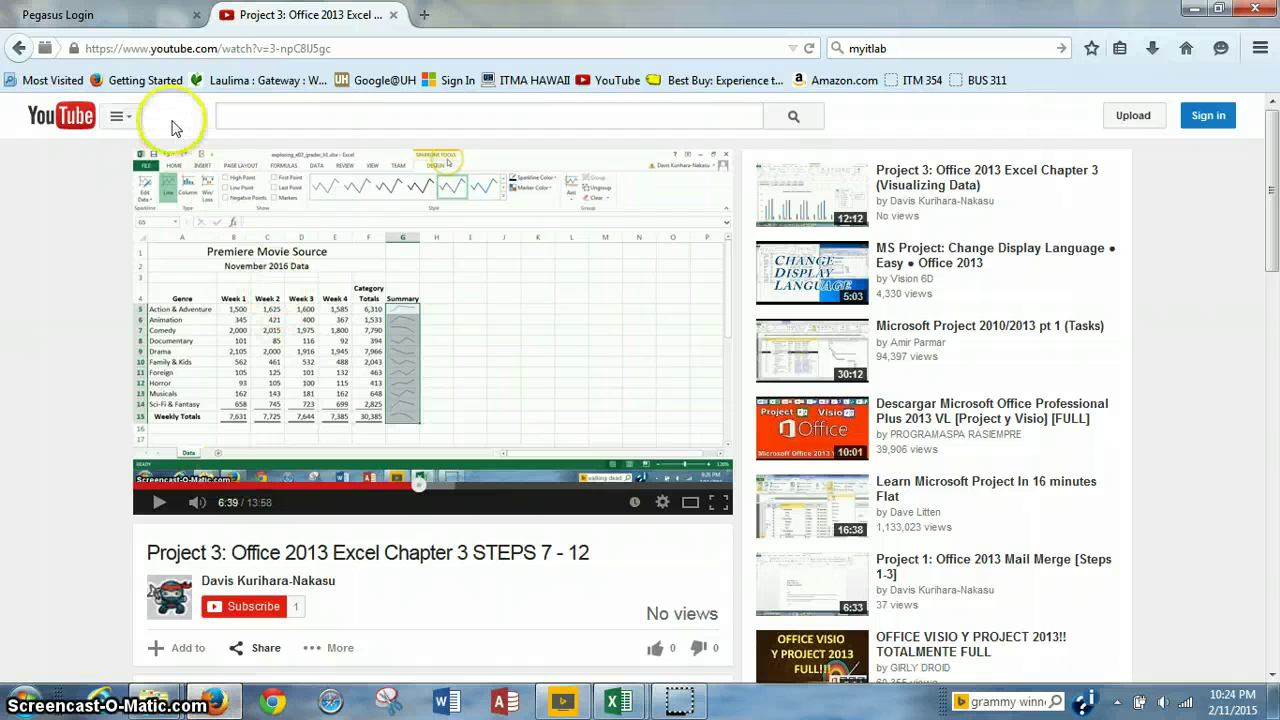
{"action": "left_click", "coordinate": [80, 15]}
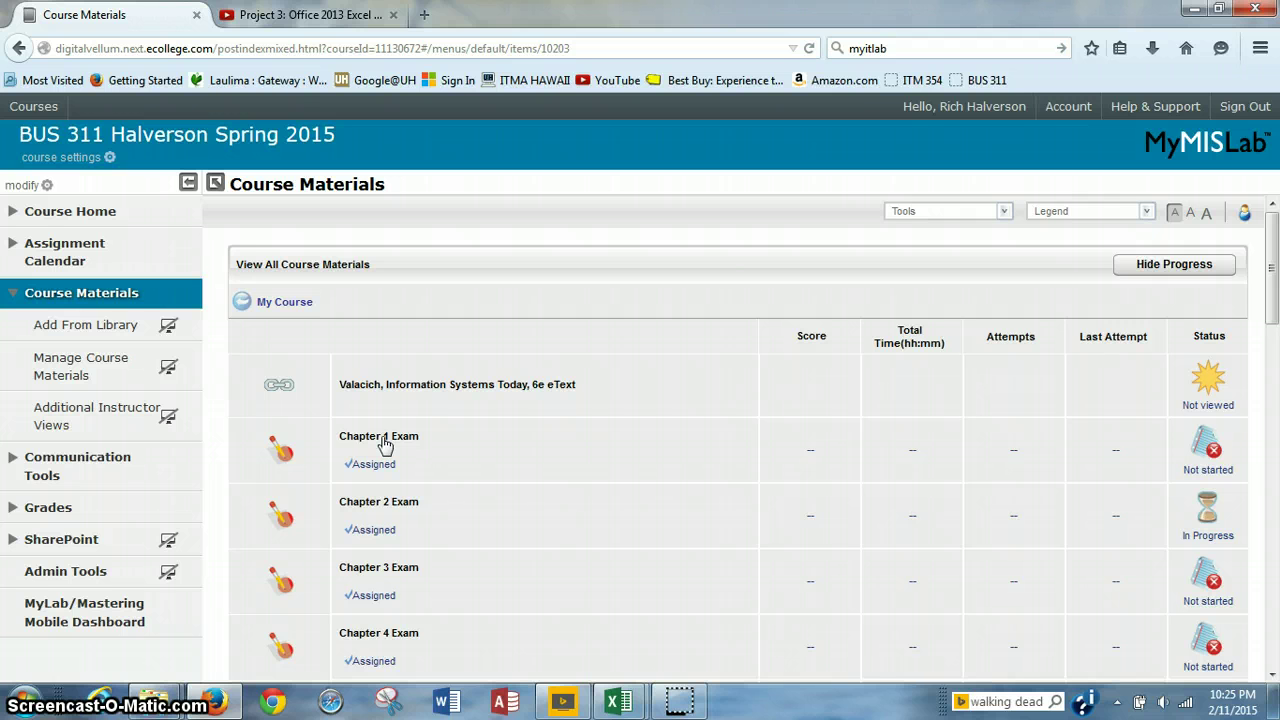
- Open the Project 3 (Excel Ch 3 - Visualizing Data) assignment from the course materials
{"action": "left_click", "coordinate": [500, 480]}
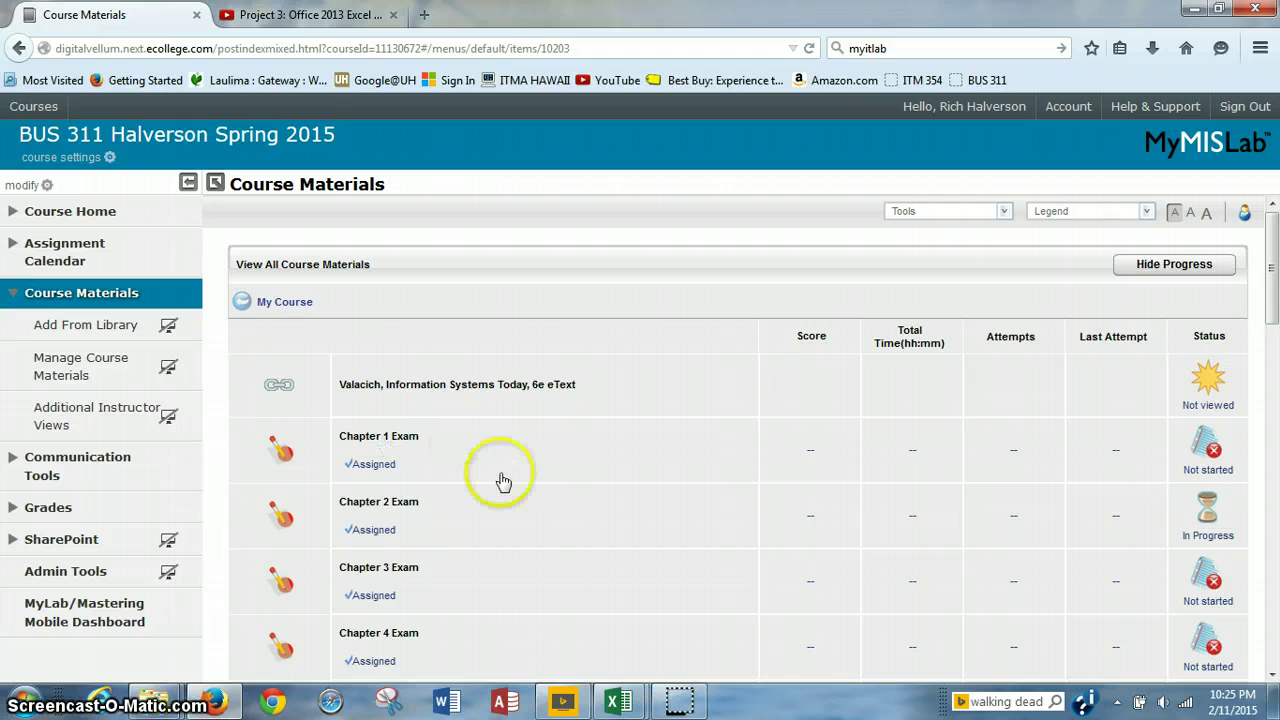
{"action": "scroll", "coordinate": [500, 475], "scroll_direction": "down", "scroll_amount": 3}
{"action": "scroll", "coordinate": [500, 478], "scroll_direction": "down", "scroll_amount": 13}
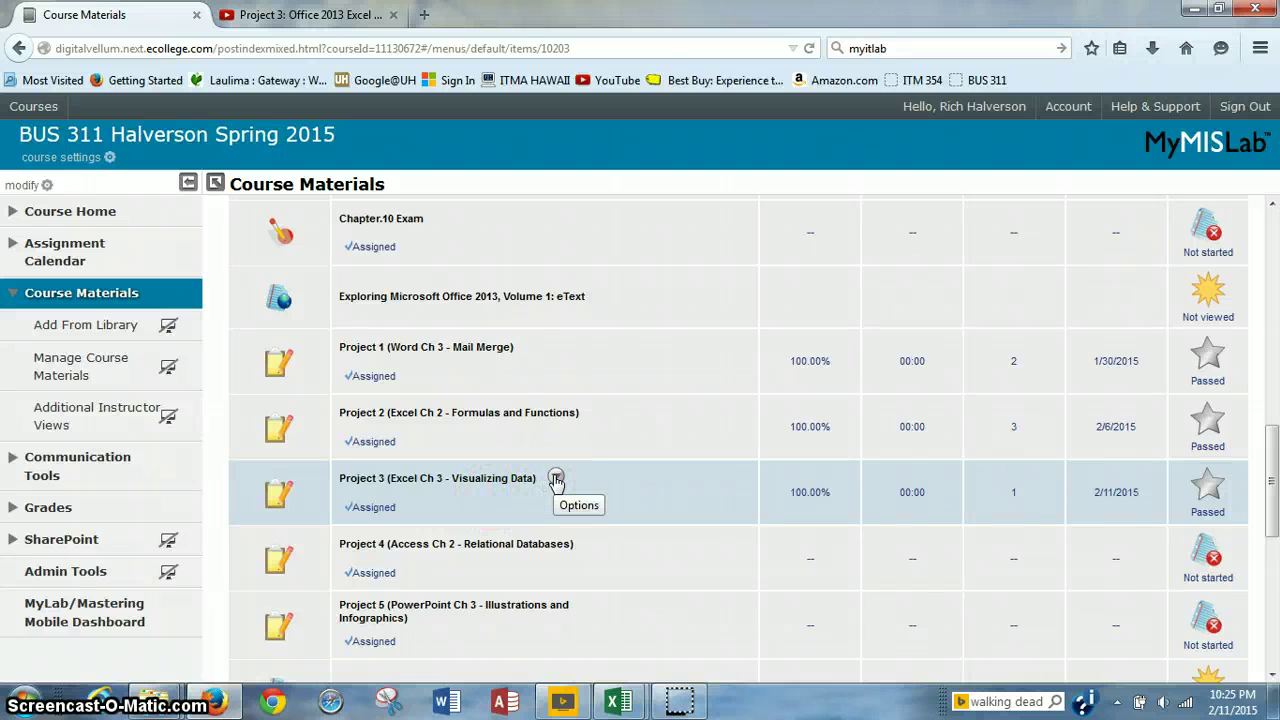
{"action": "left_click", "coordinate": [556, 479]}
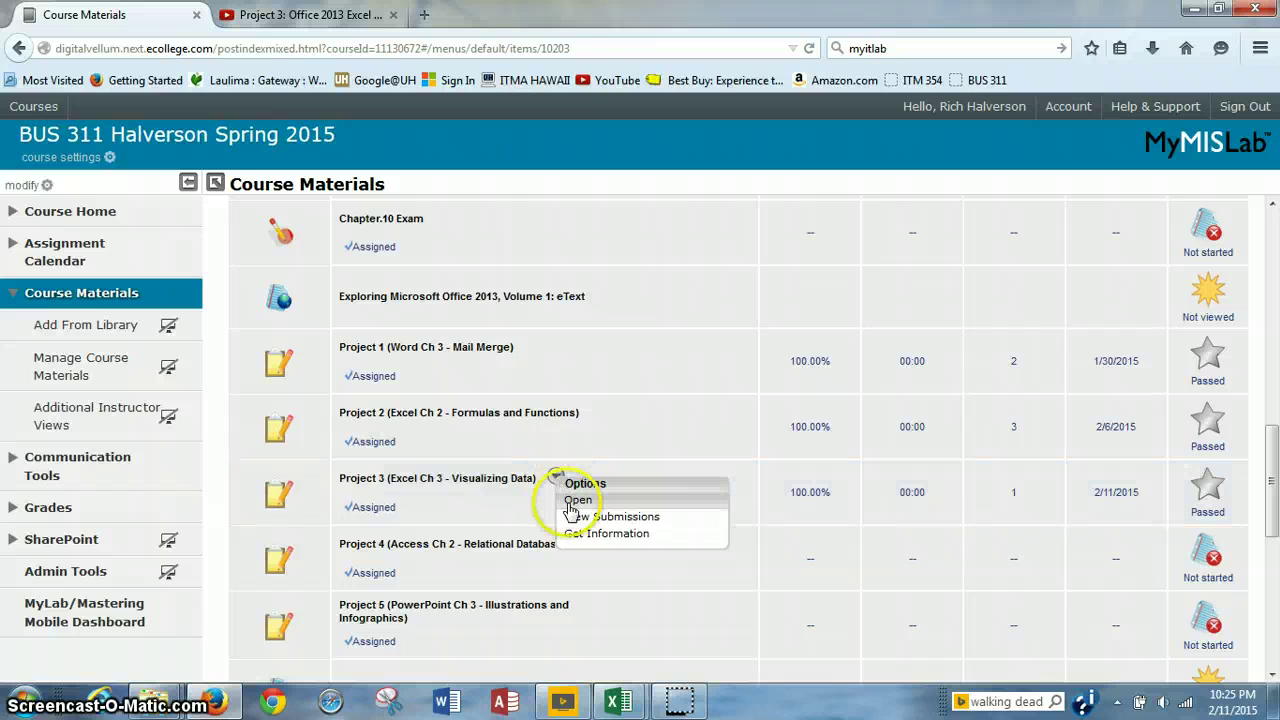
{"action": "left_click", "coordinate": [569, 510]}
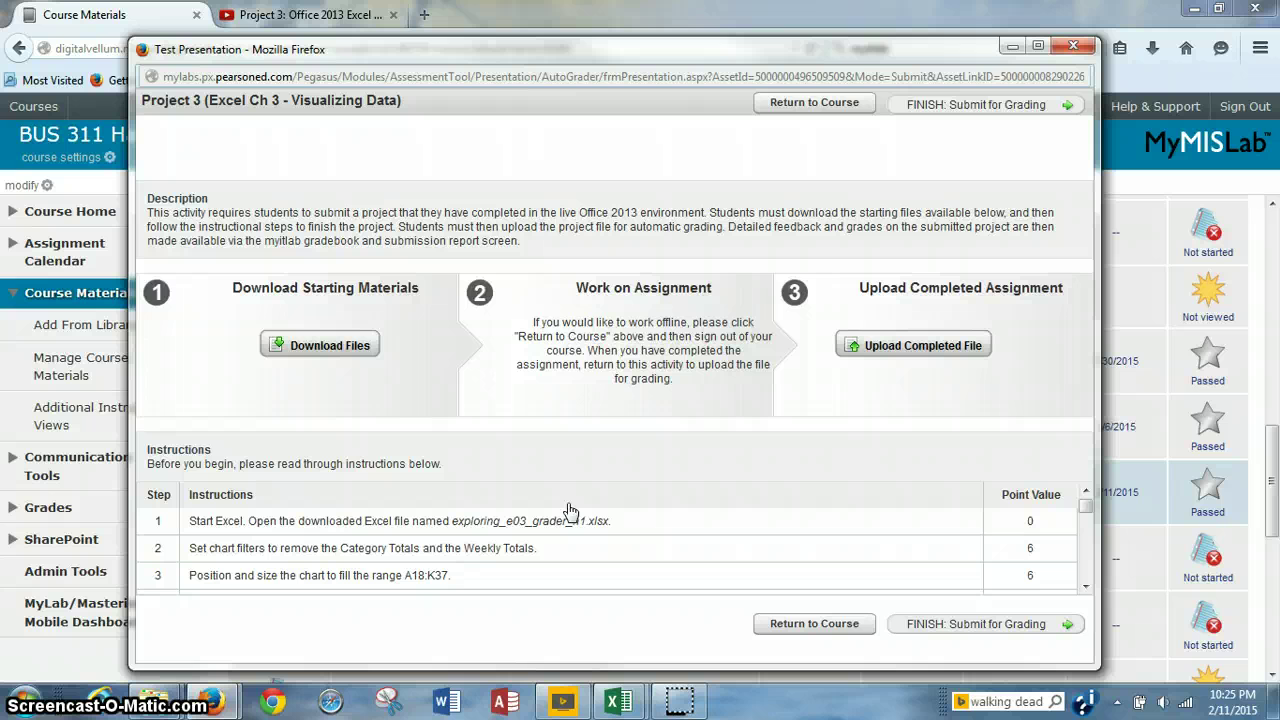
{"action": "left_click", "coordinate": [558, 502]}
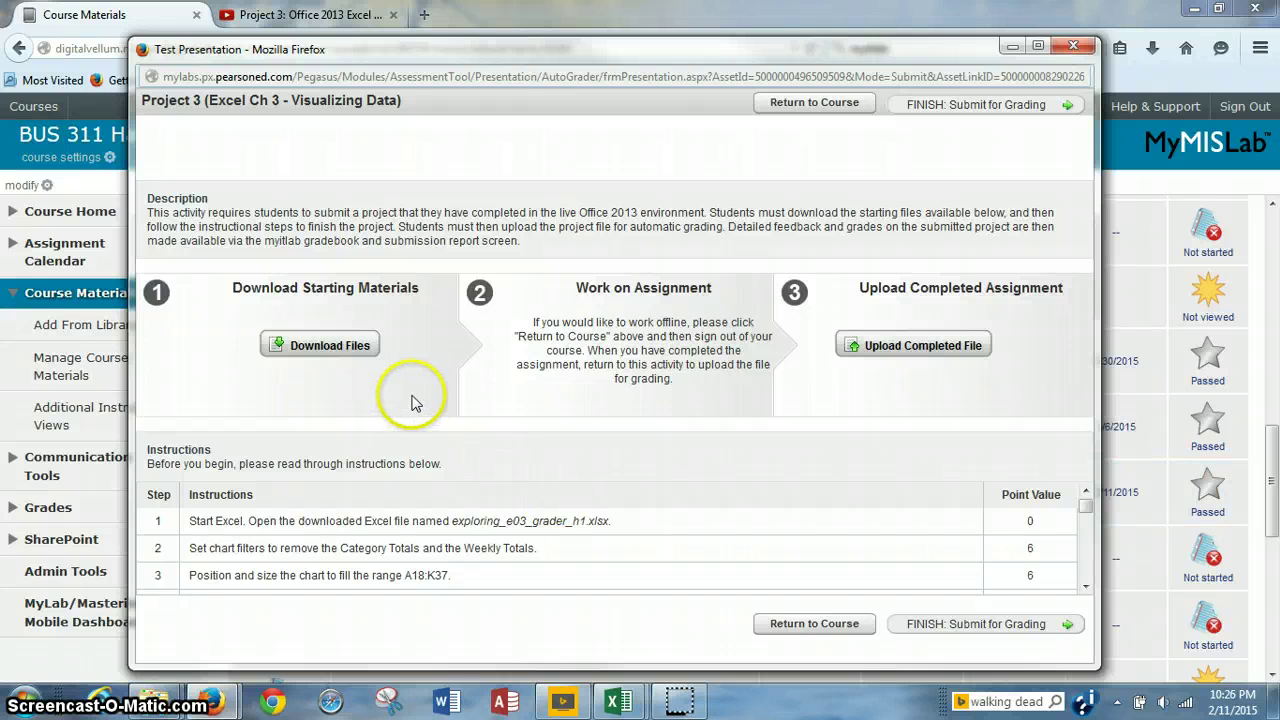
- Start uploading the completed assignment file and browse the computer for it
{"action": "left_click", "coordinate": [940, 352]}
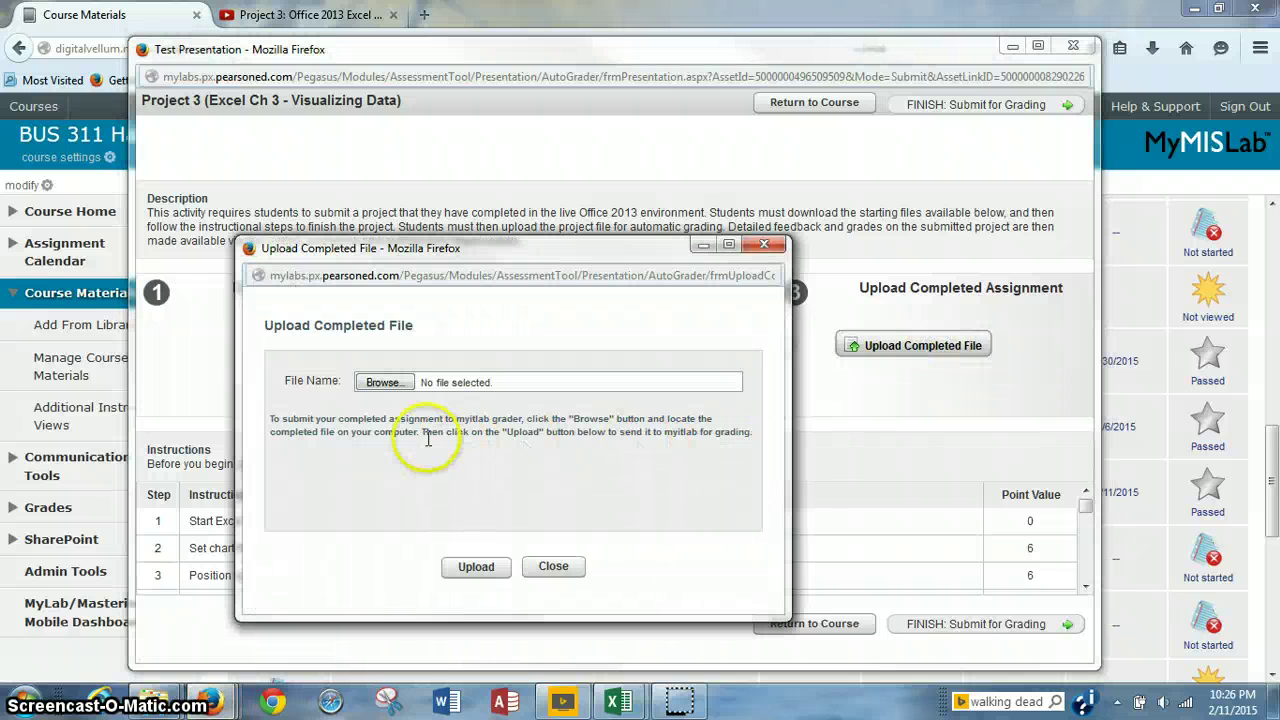
{"action": "left_click", "coordinate": [376, 390]}
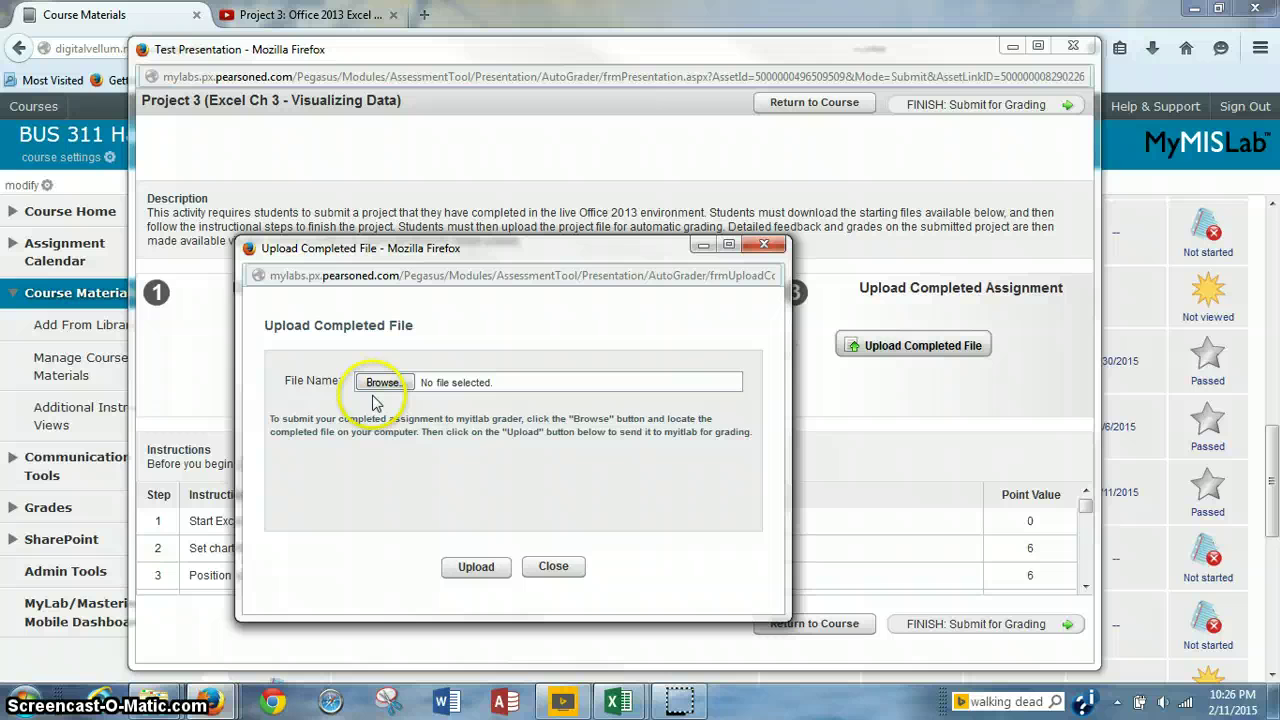